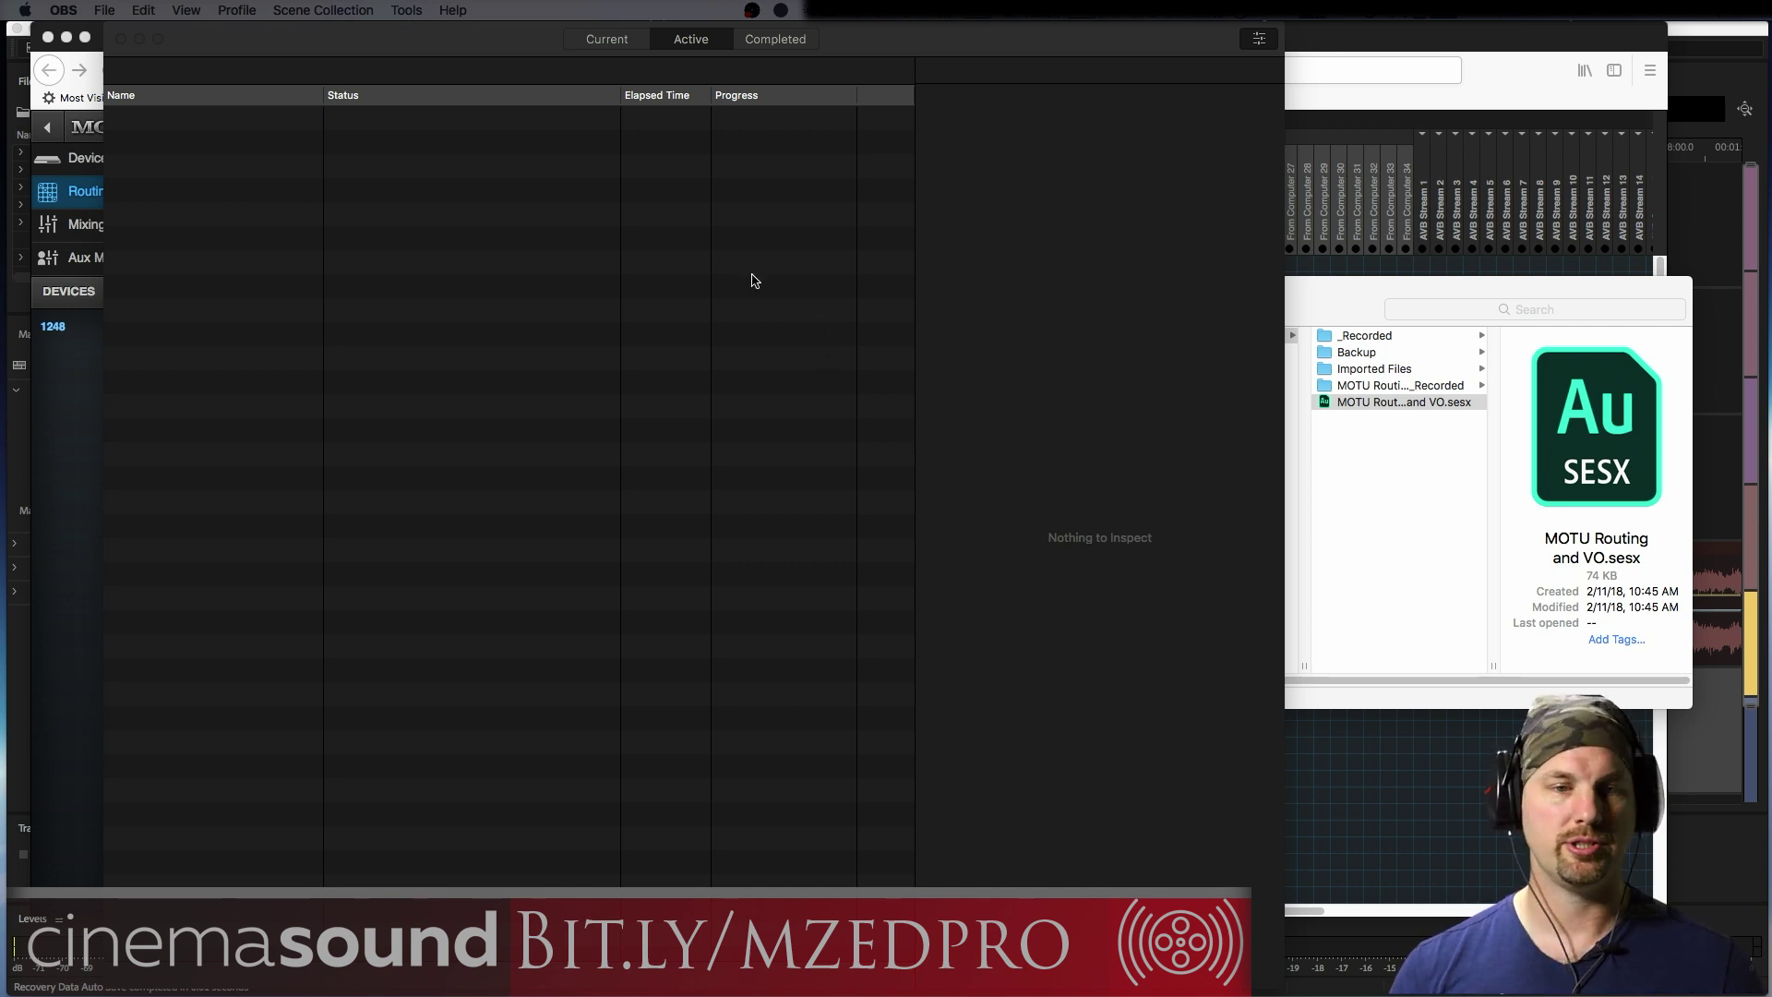
Browse Terra Ouest > BOH > Ep 101 > Finals and drag BOH_101_-9_mix.v7.mov into the batch
{"action": "left_click", "coordinate": [608, 41]}
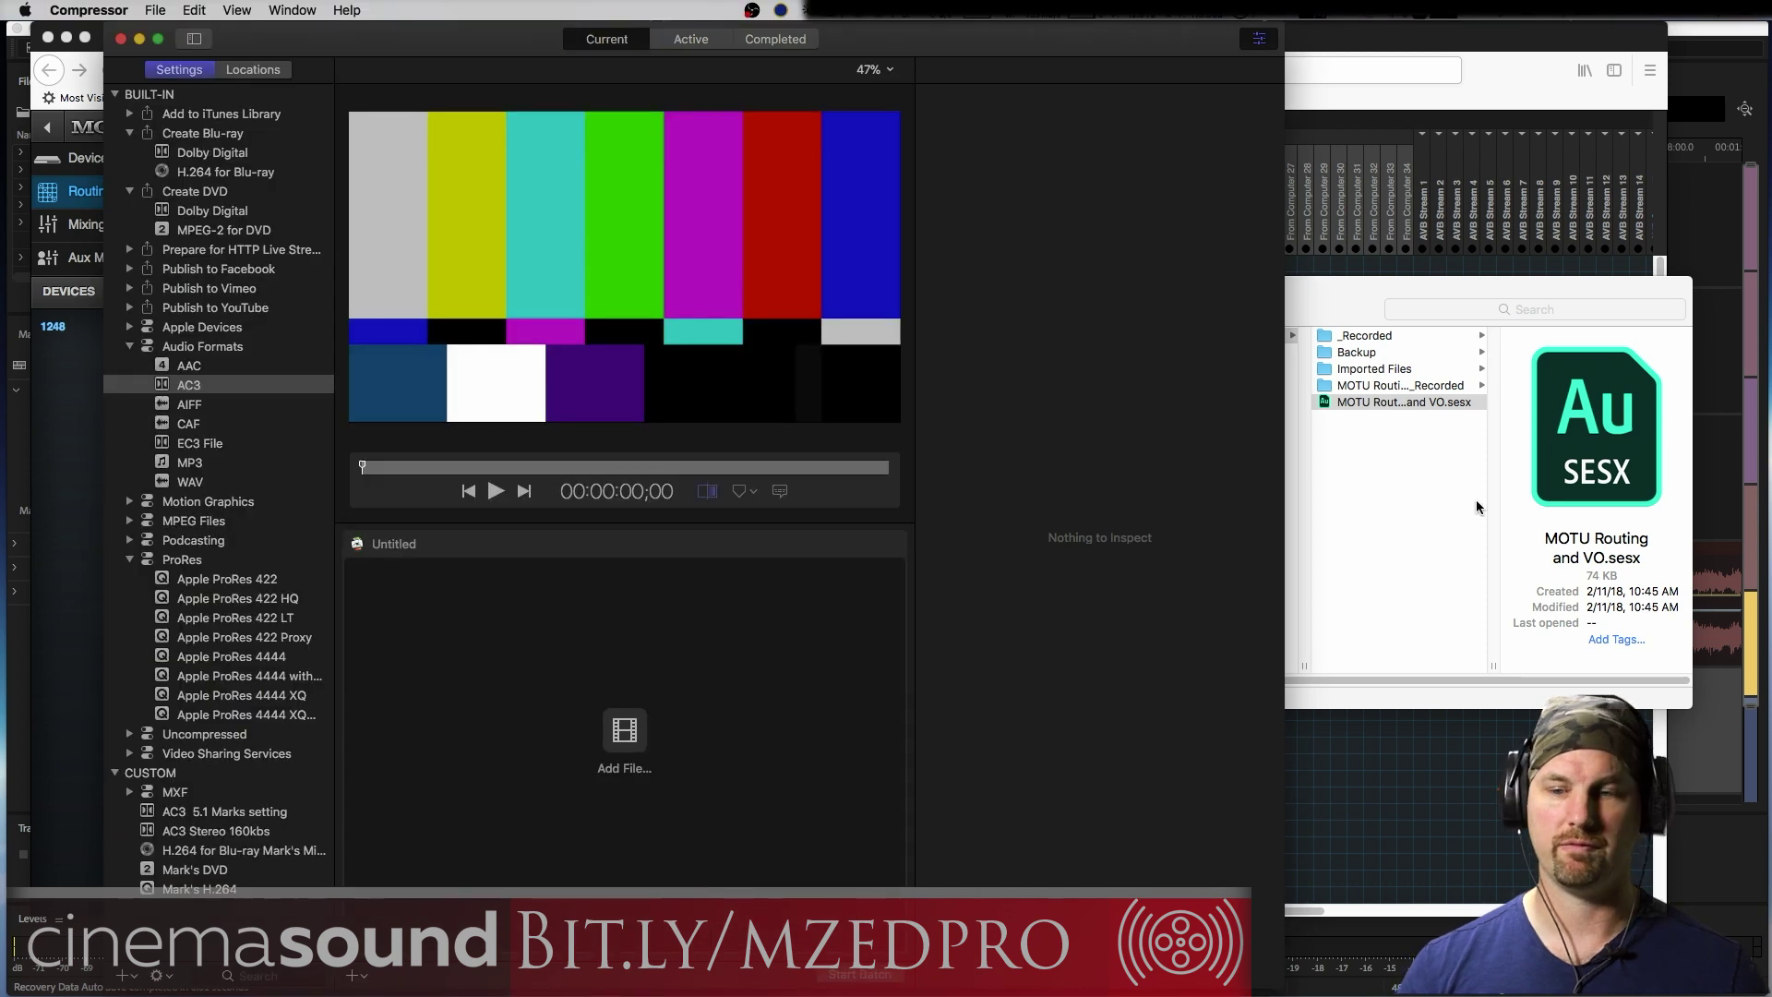
{"action": "left_click", "coordinate": [1392, 568]}
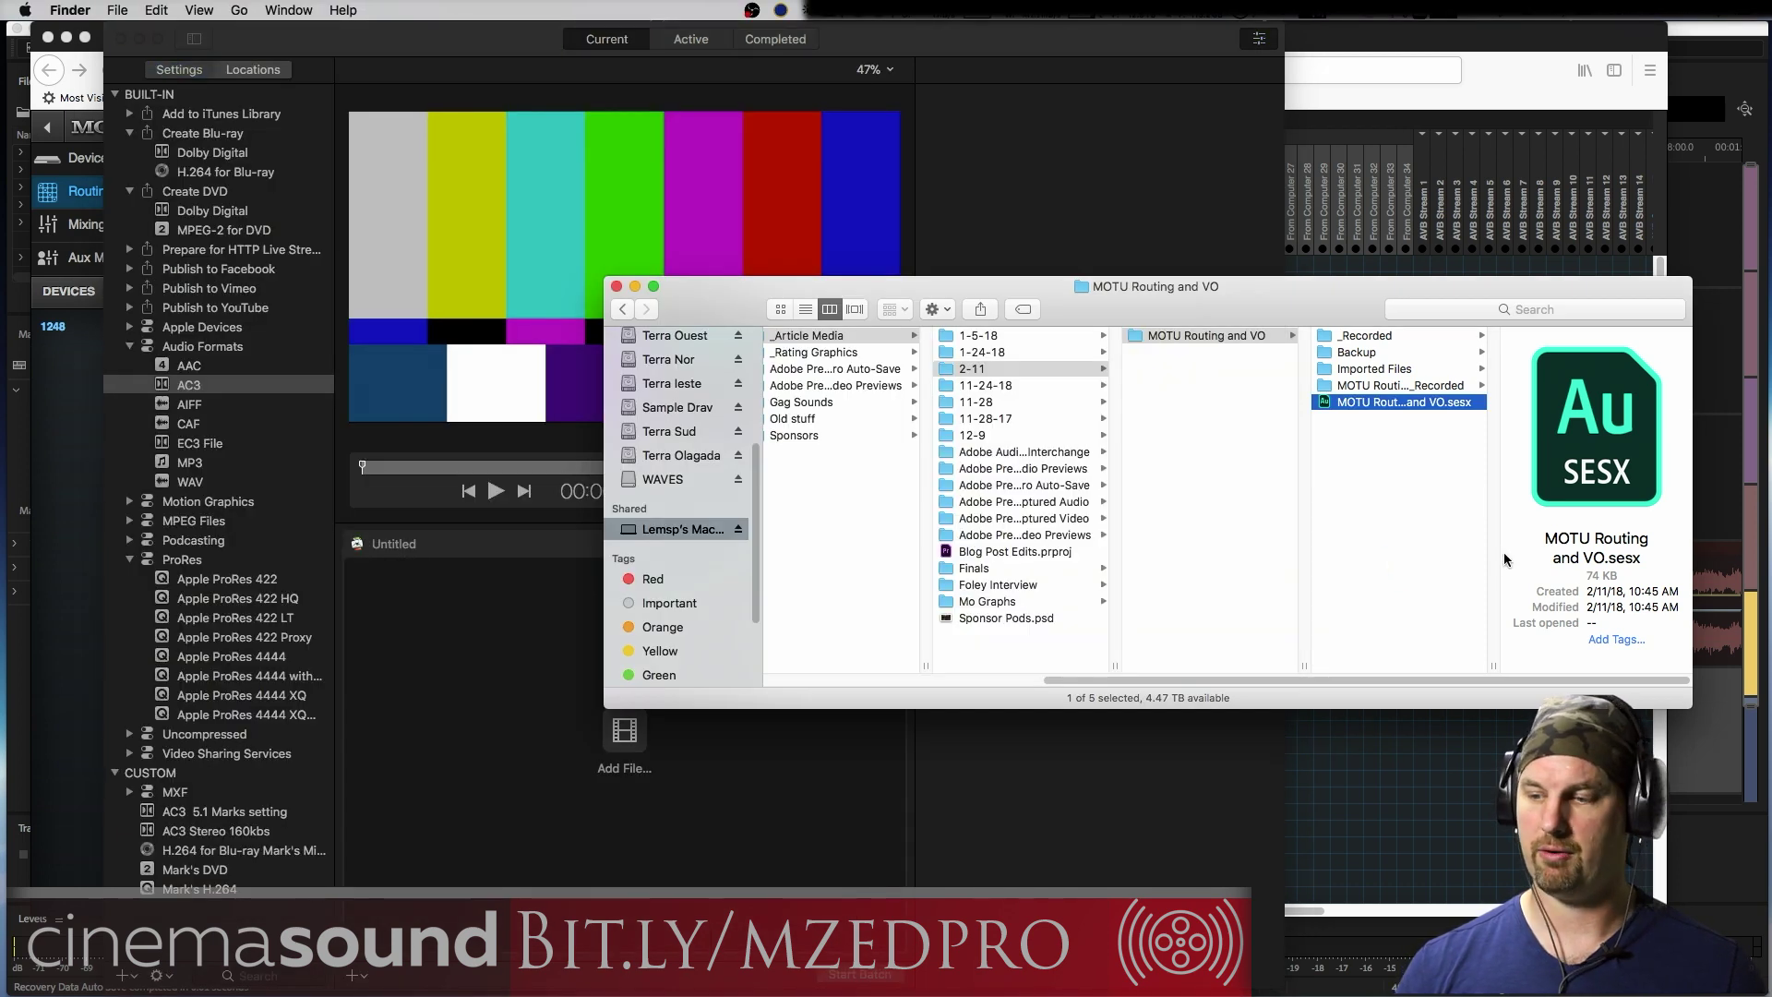
{"action": "left_click", "coordinate": [675, 336]}
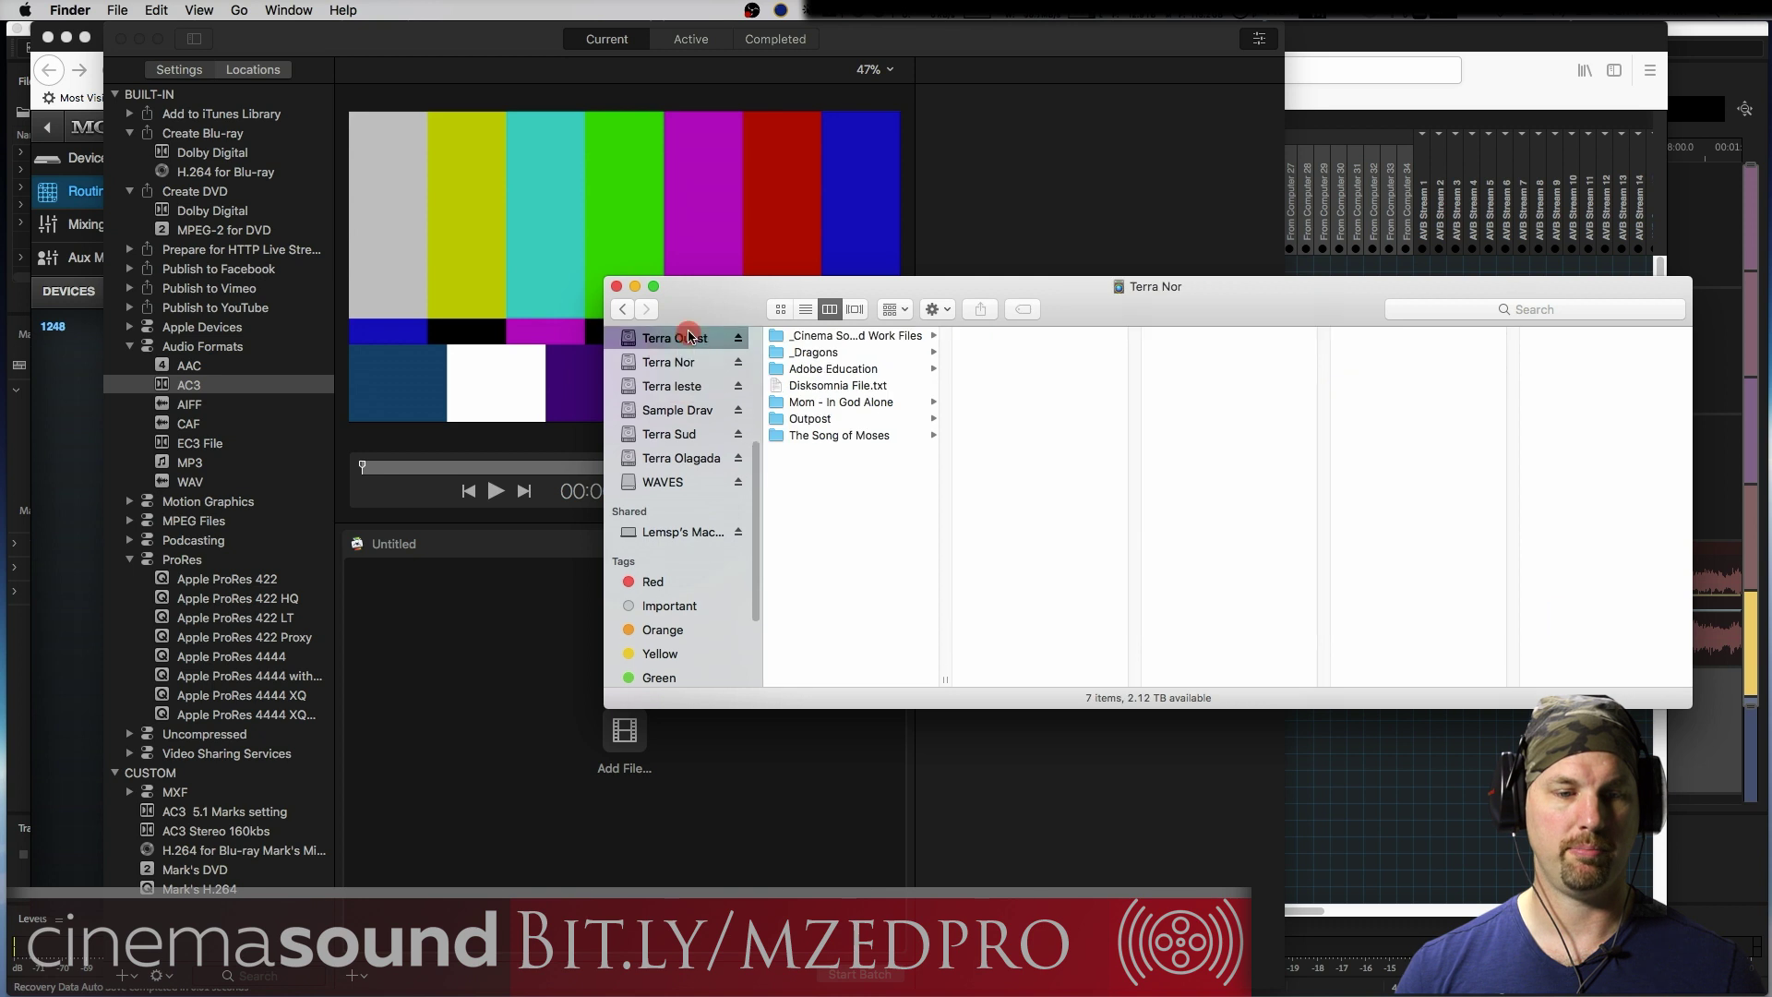
{"action": "left_click", "coordinate": [868, 370]}
{"action": "left_click", "coordinate": [996, 385]}
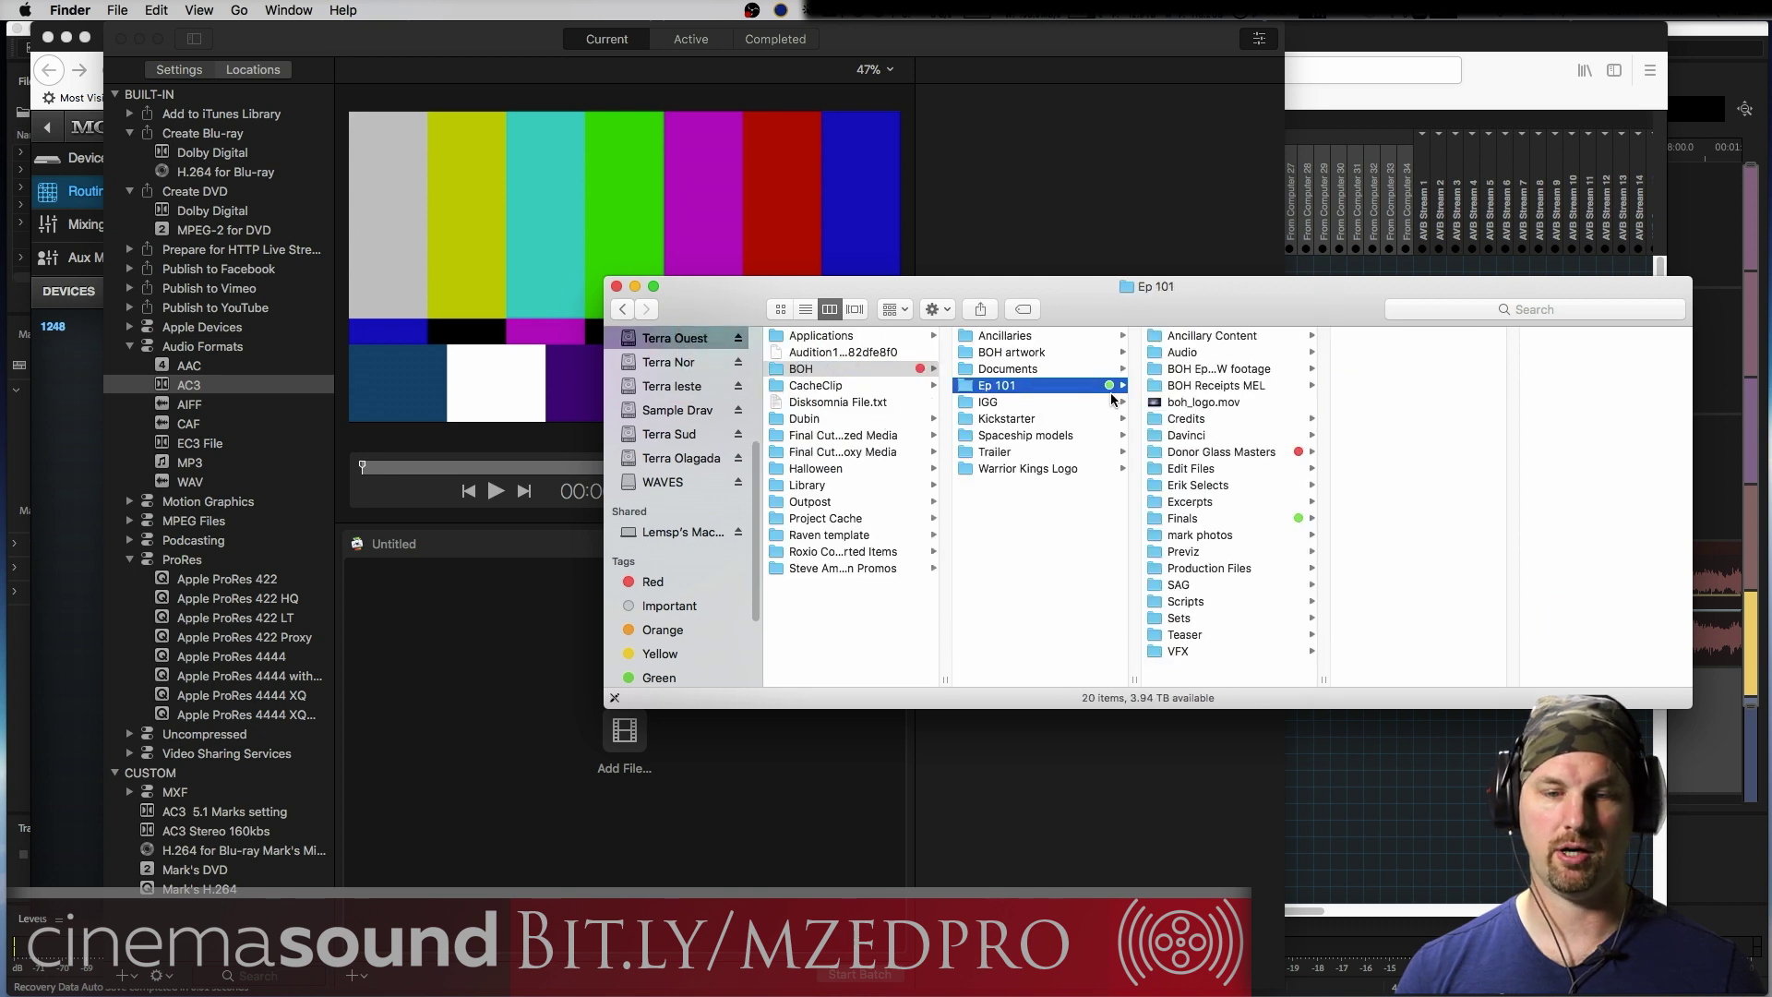
{"action": "left_click", "coordinate": [1183, 518]}
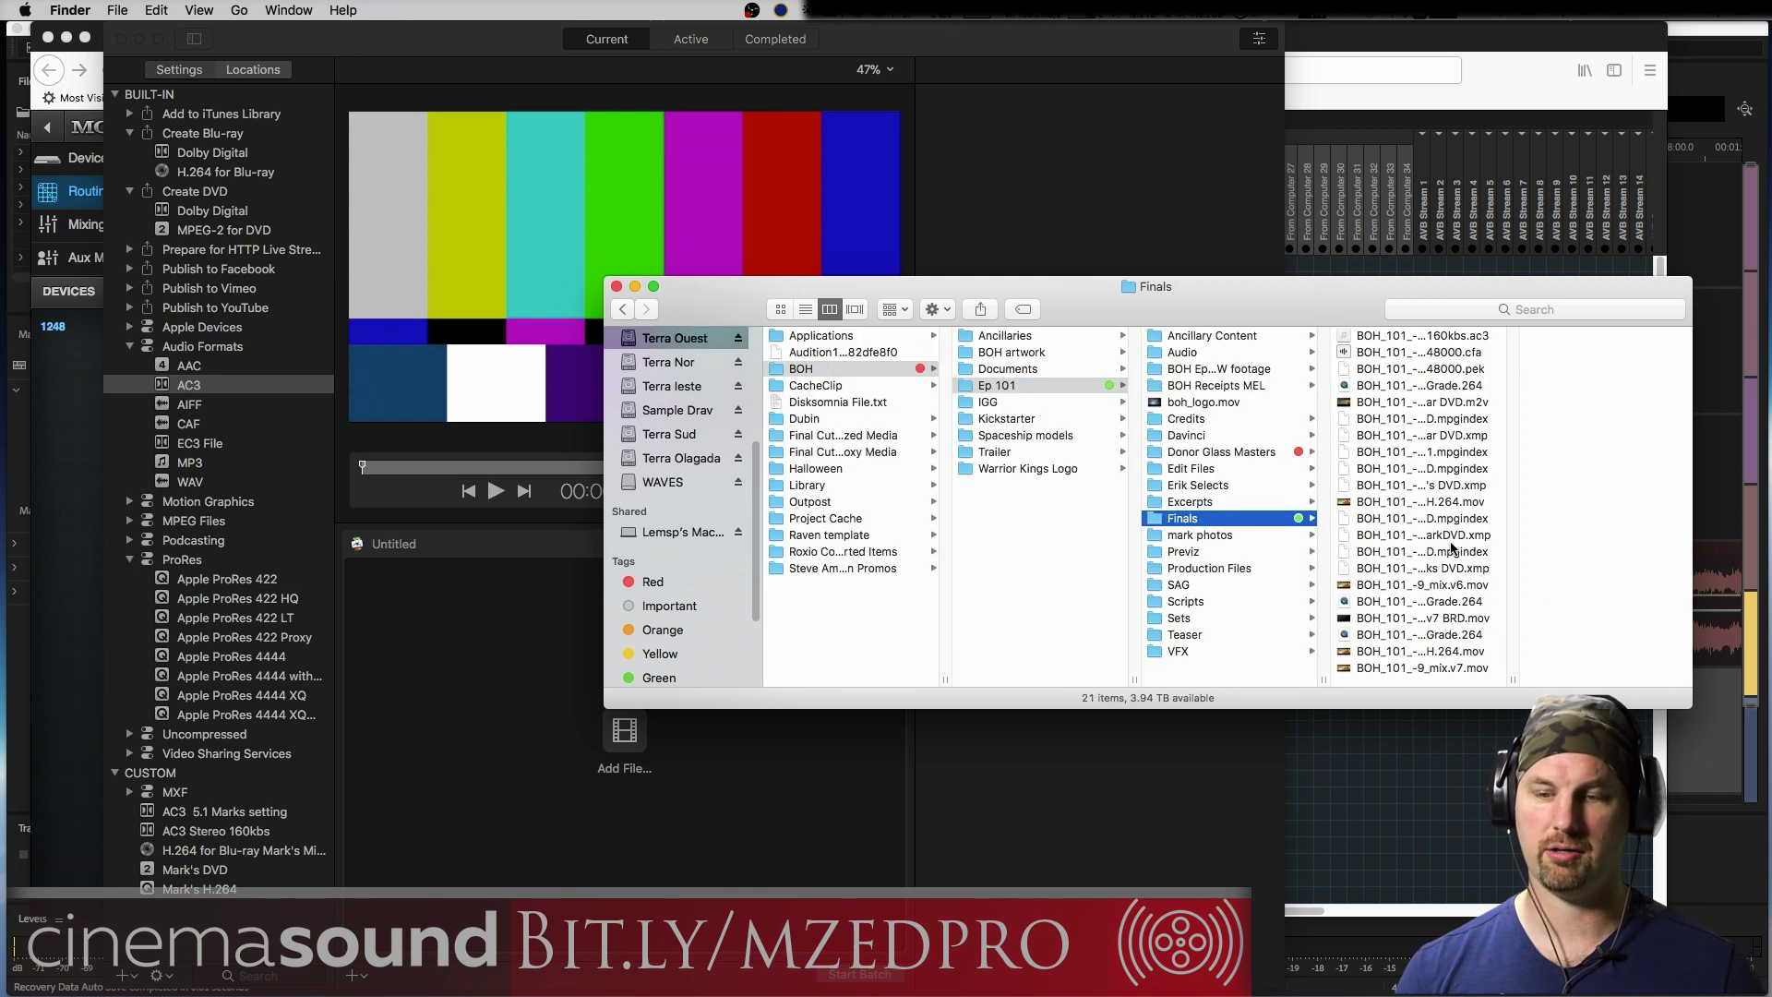
{"action": "left_click", "coordinate": [1443, 667]}
{"action": "left_click_drag", "start_coordinate": [1292, 654], "coordinate": [467, 651]}
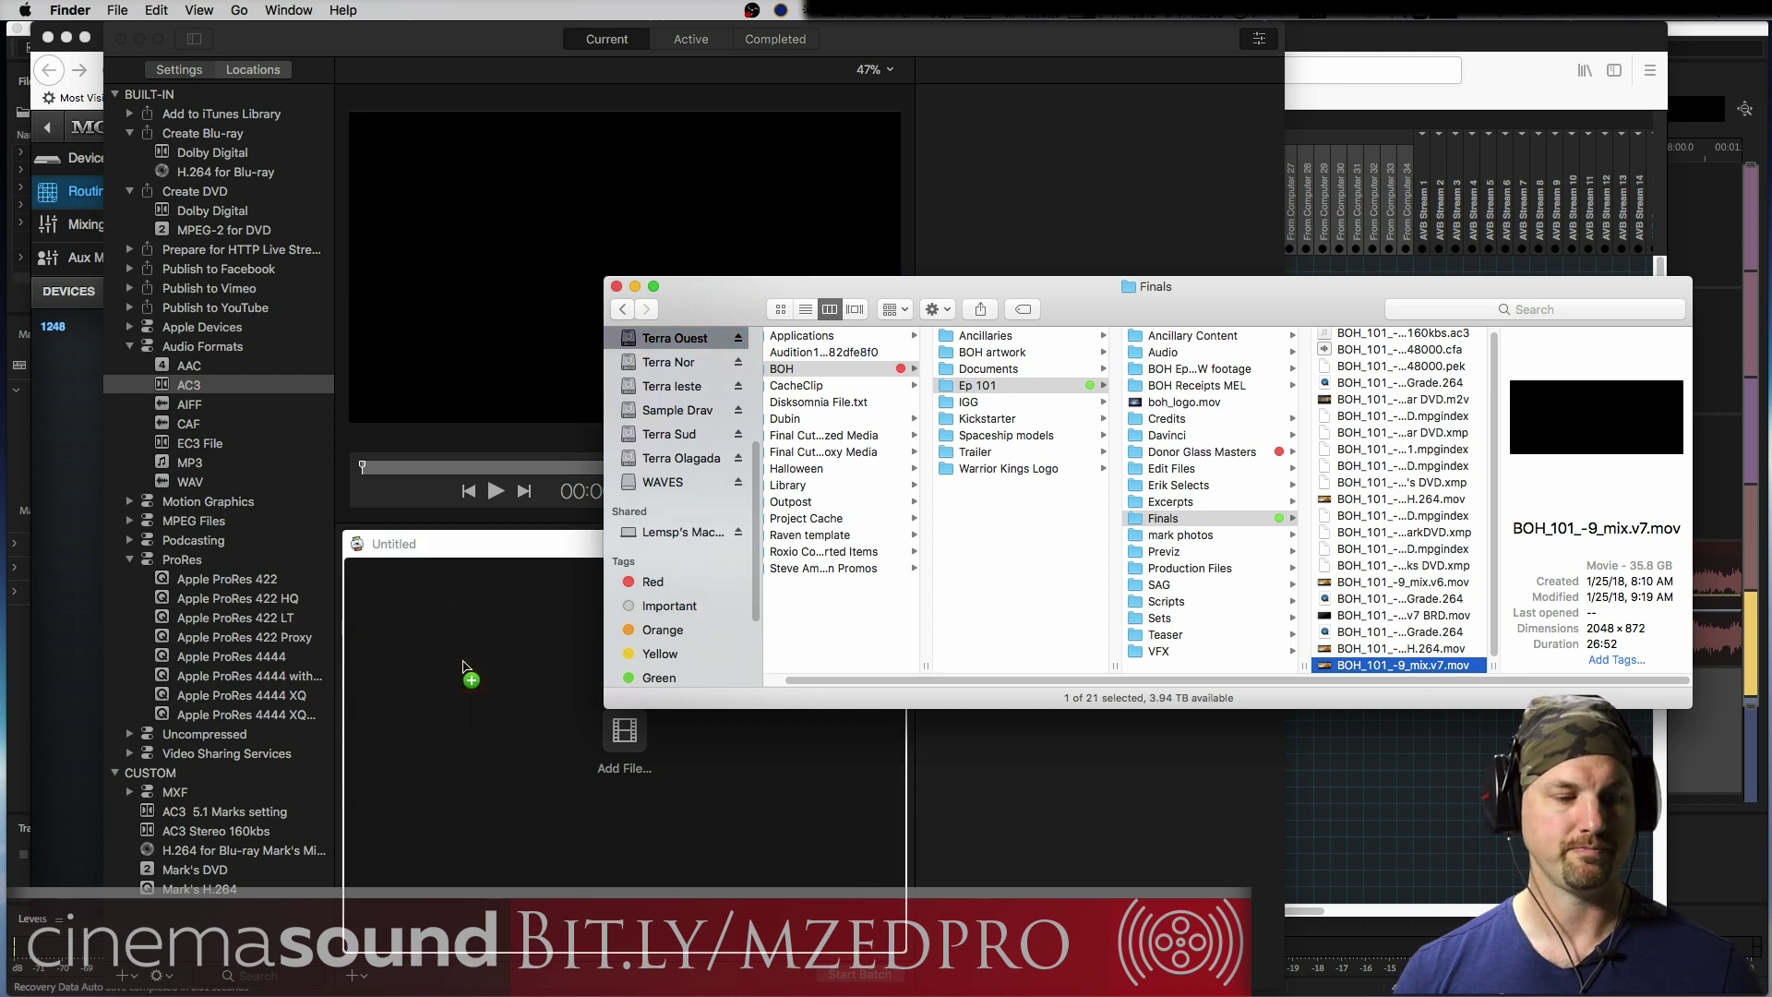
Scrub through the movie job's preview in Compressor to check the picture
{"action": "left_click", "coordinate": [553, 812]}
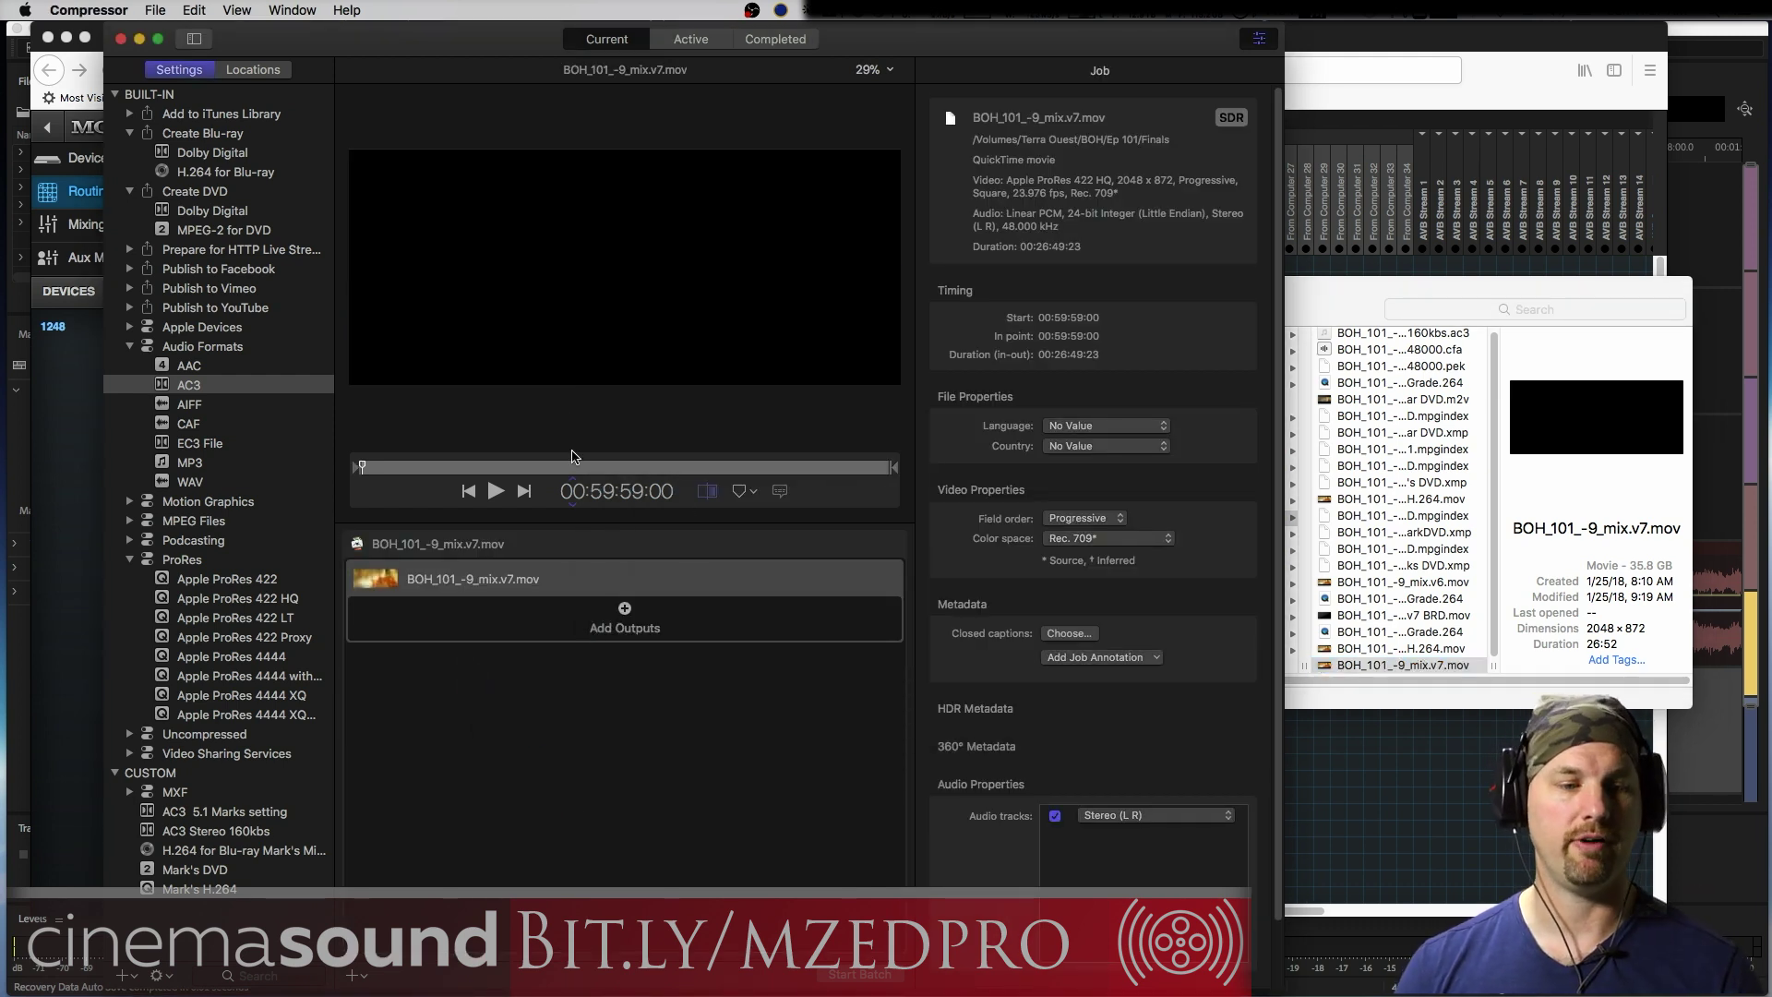
{"action": "left_click_drag", "start_coordinate": [543, 466], "coordinate": [362, 467]}
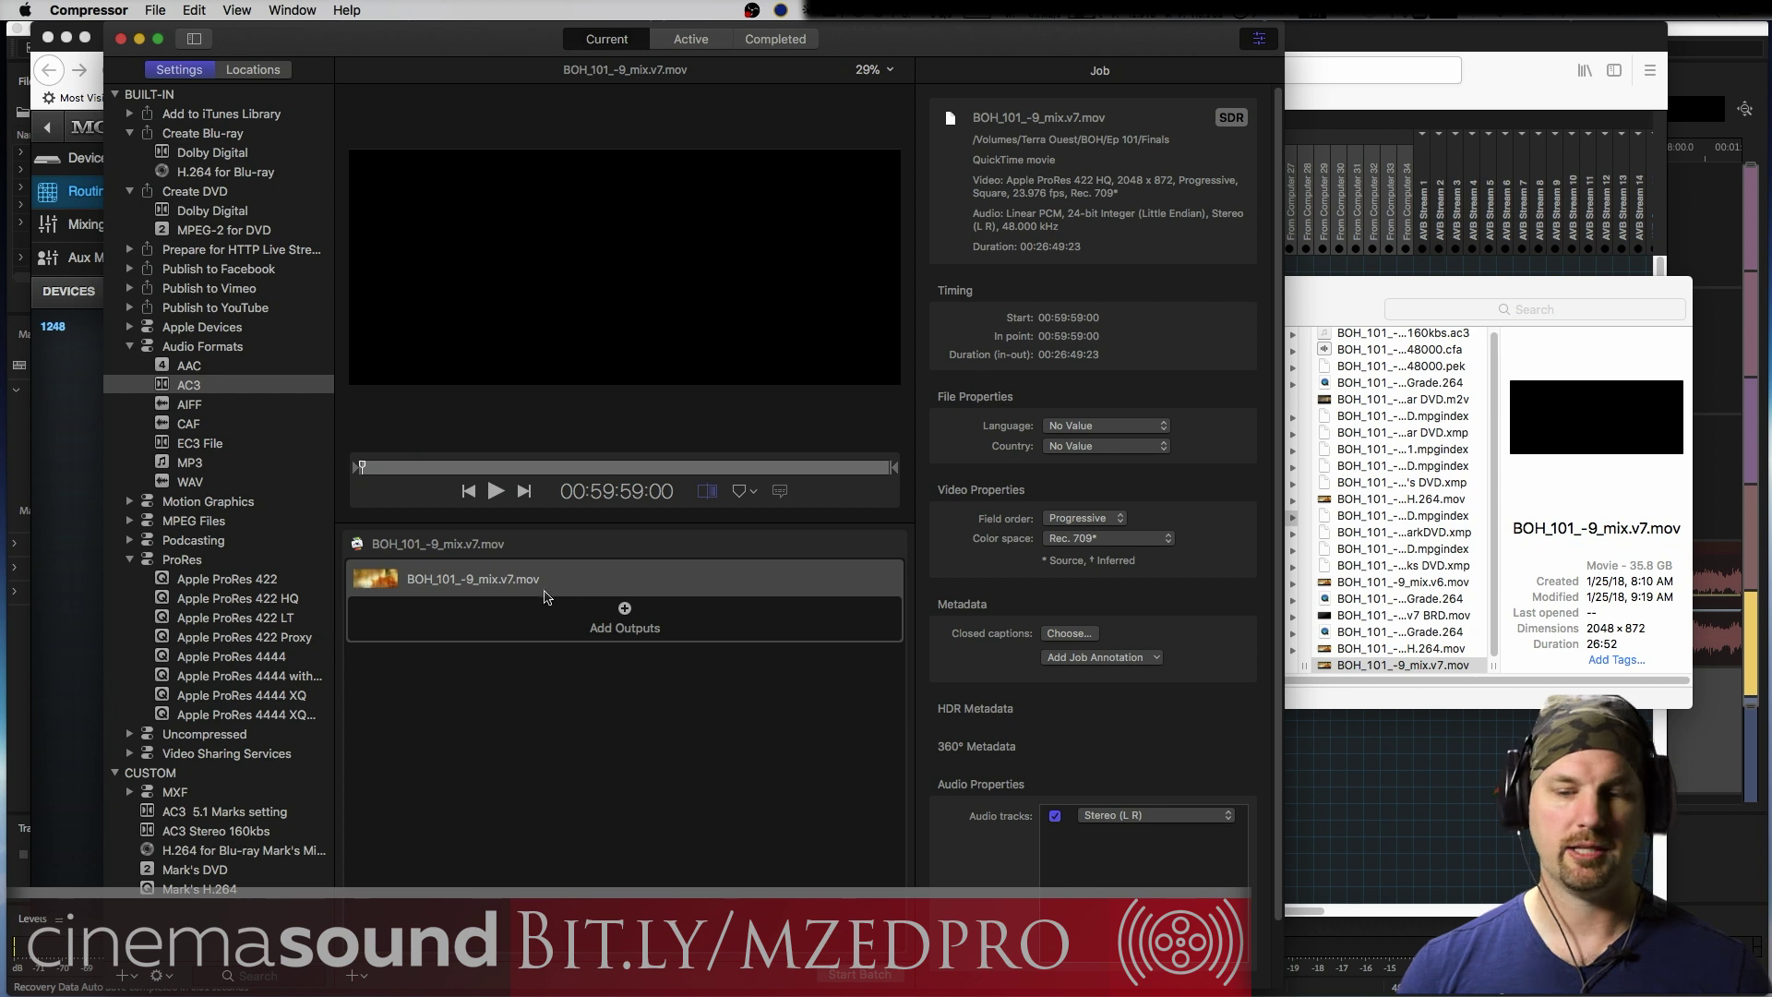
{"action": "key", "text": "super+Tab"}
In Finder, navigate to Audio > BOH Ep 101 Mix > FINALS > Cinema Mix -23 Files
{"action": "left_click", "coordinate": [572, 522]}
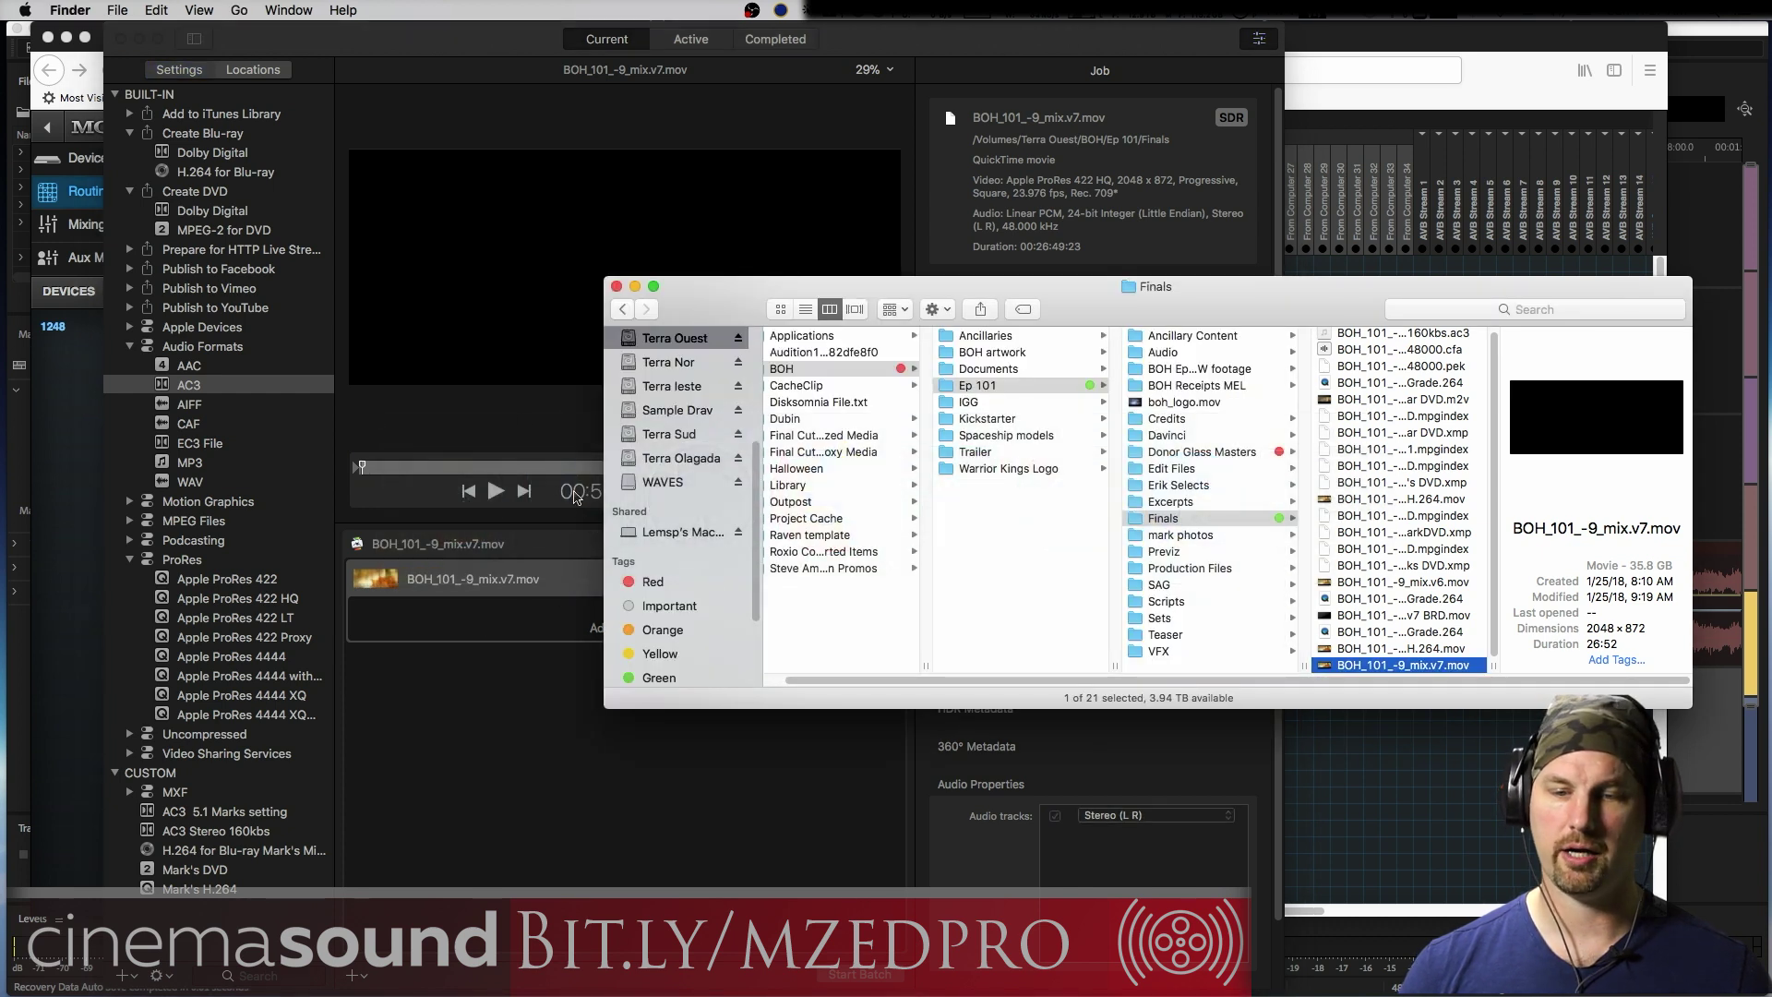
{"action": "scroll", "coordinate": [1461, 580], "scroll_direction": "up", "scroll_amount": 1}
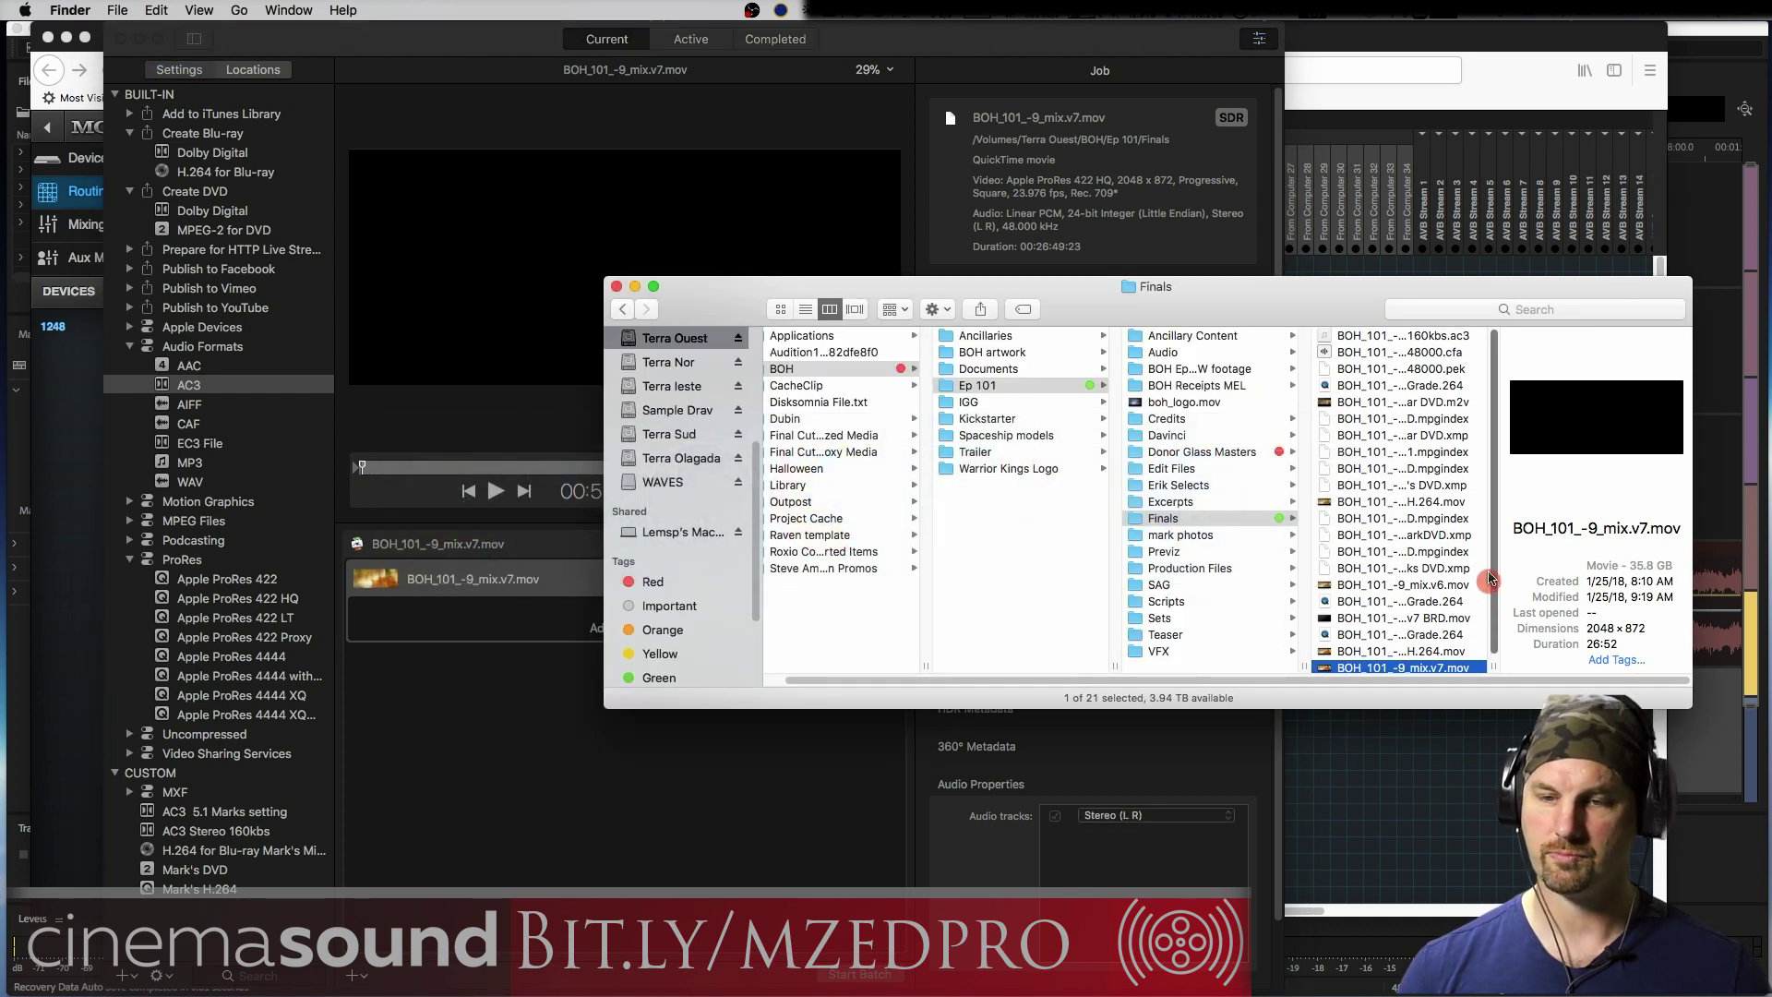
{"action": "left_click", "coordinate": [1191, 353]}
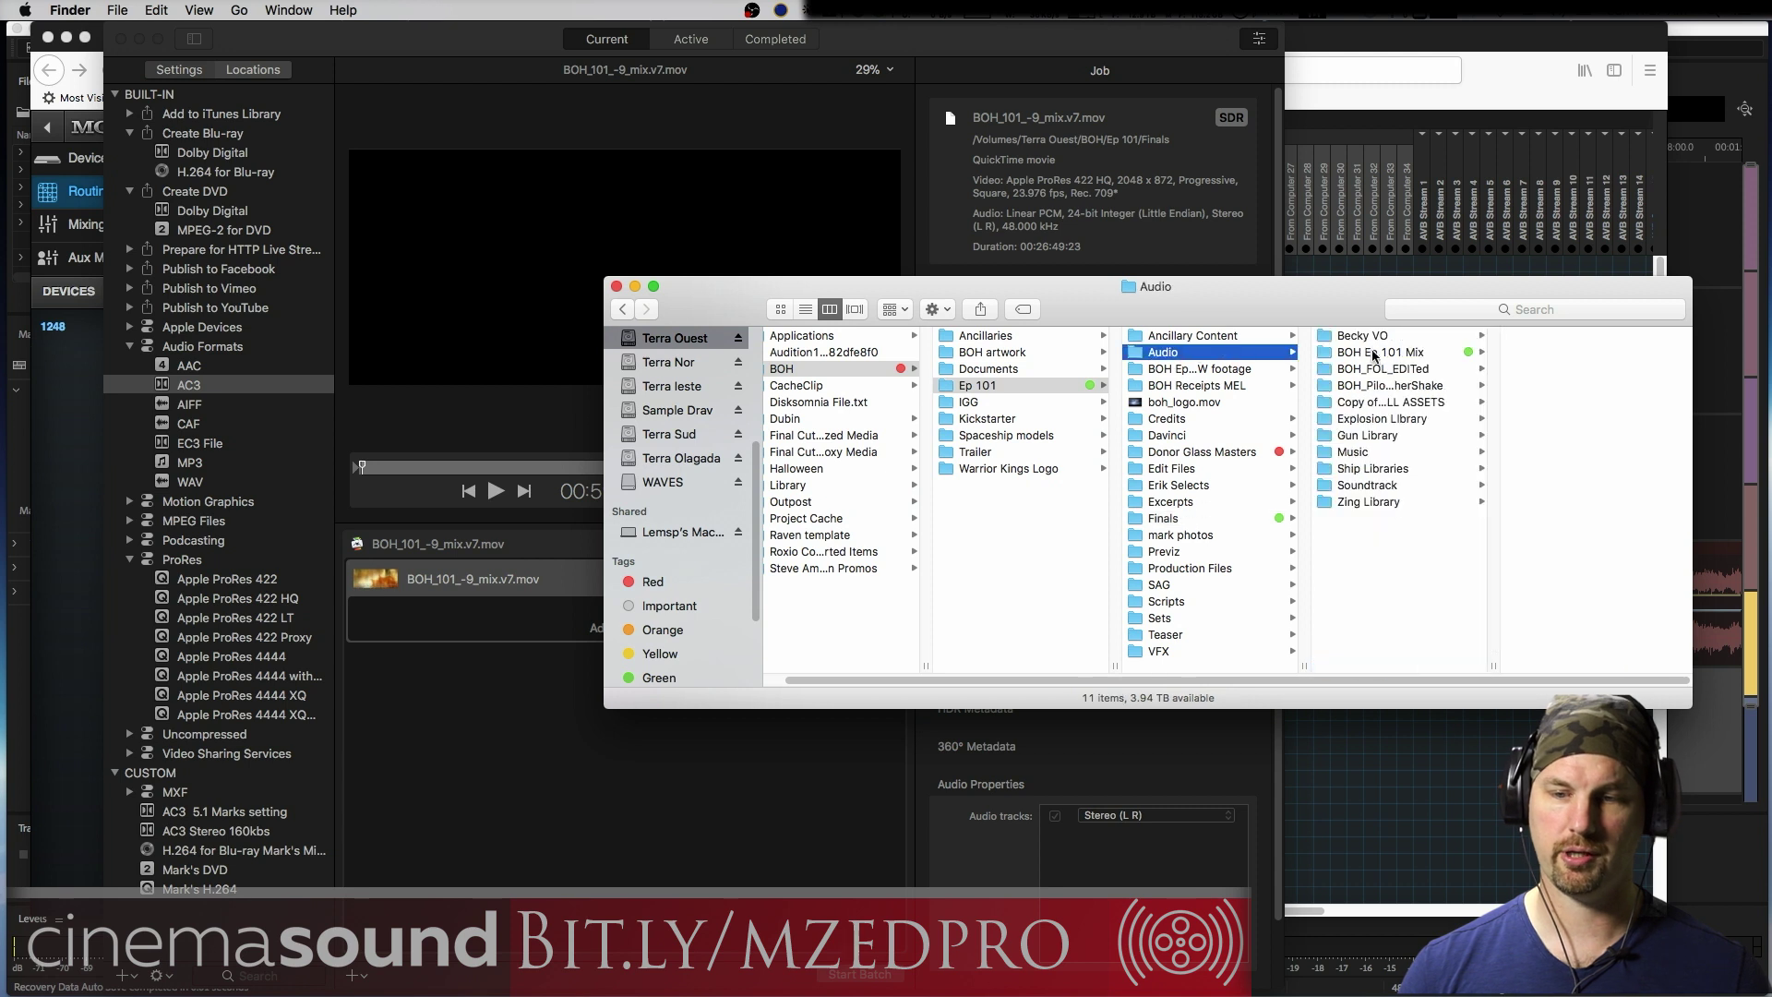
{"action": "left_click", "coordinate": [1424, 352]}
{"action": "left_click", "coordinate": [1578, 404]}
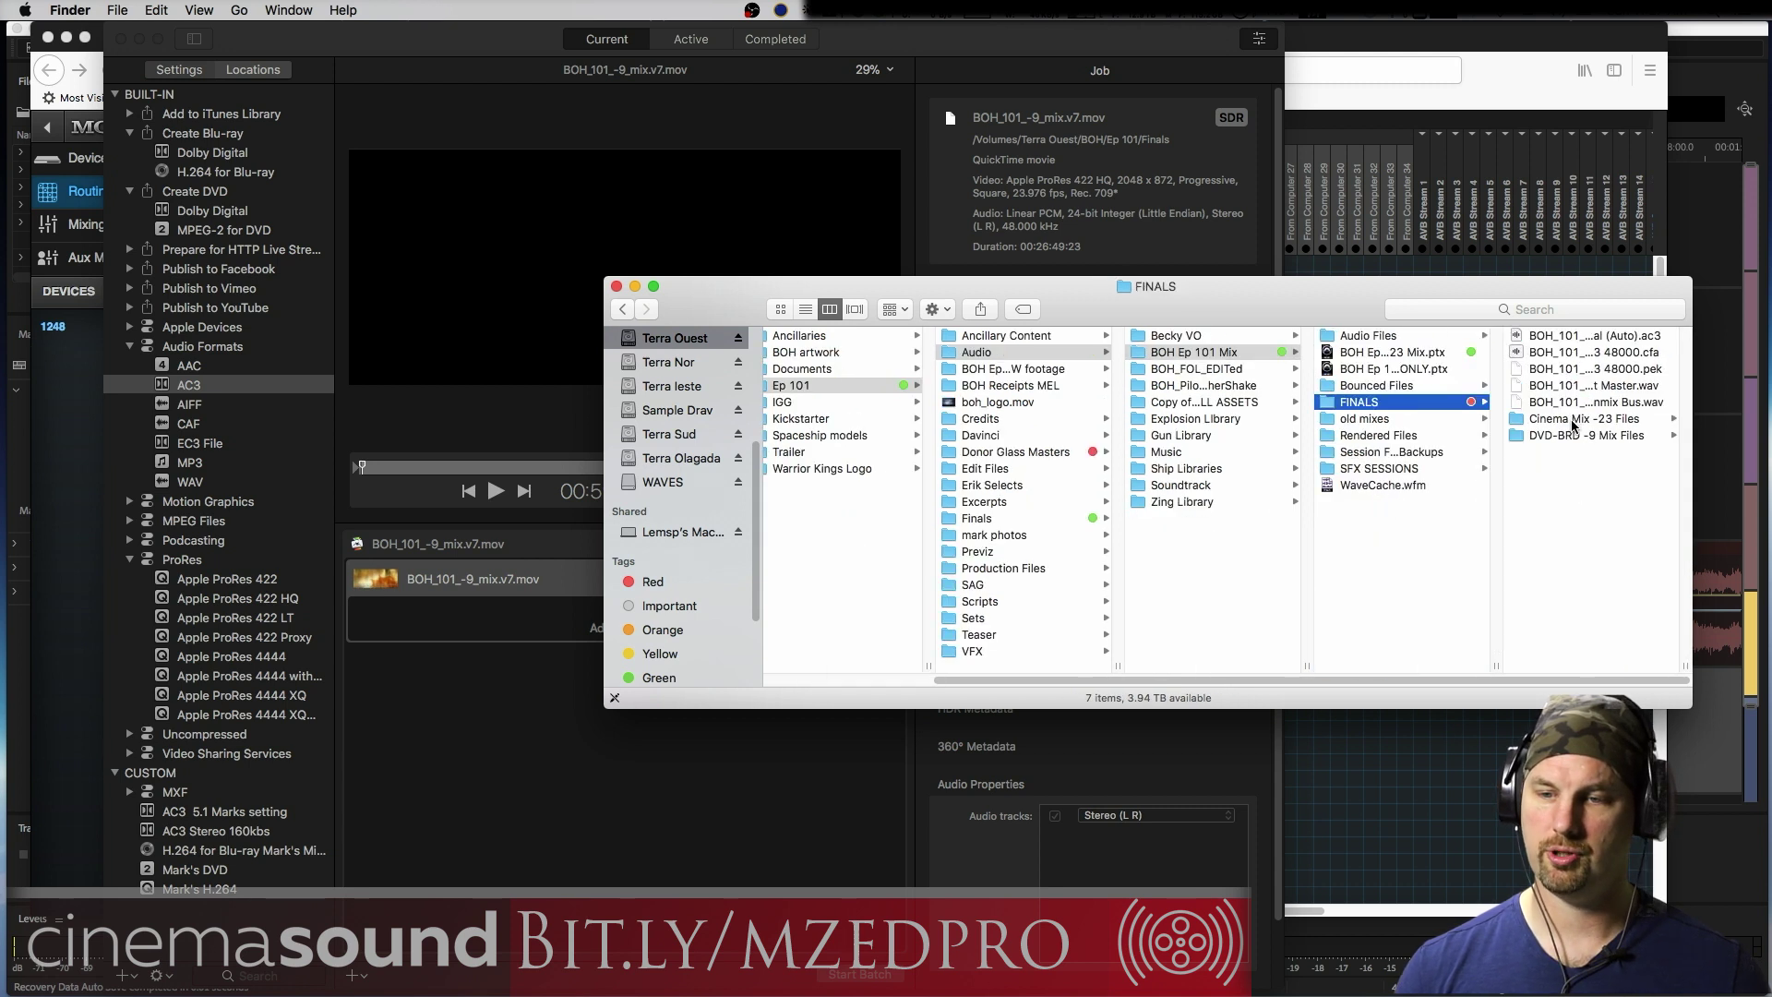
{"action": "left_click", "coordinate": [1553, 422]}
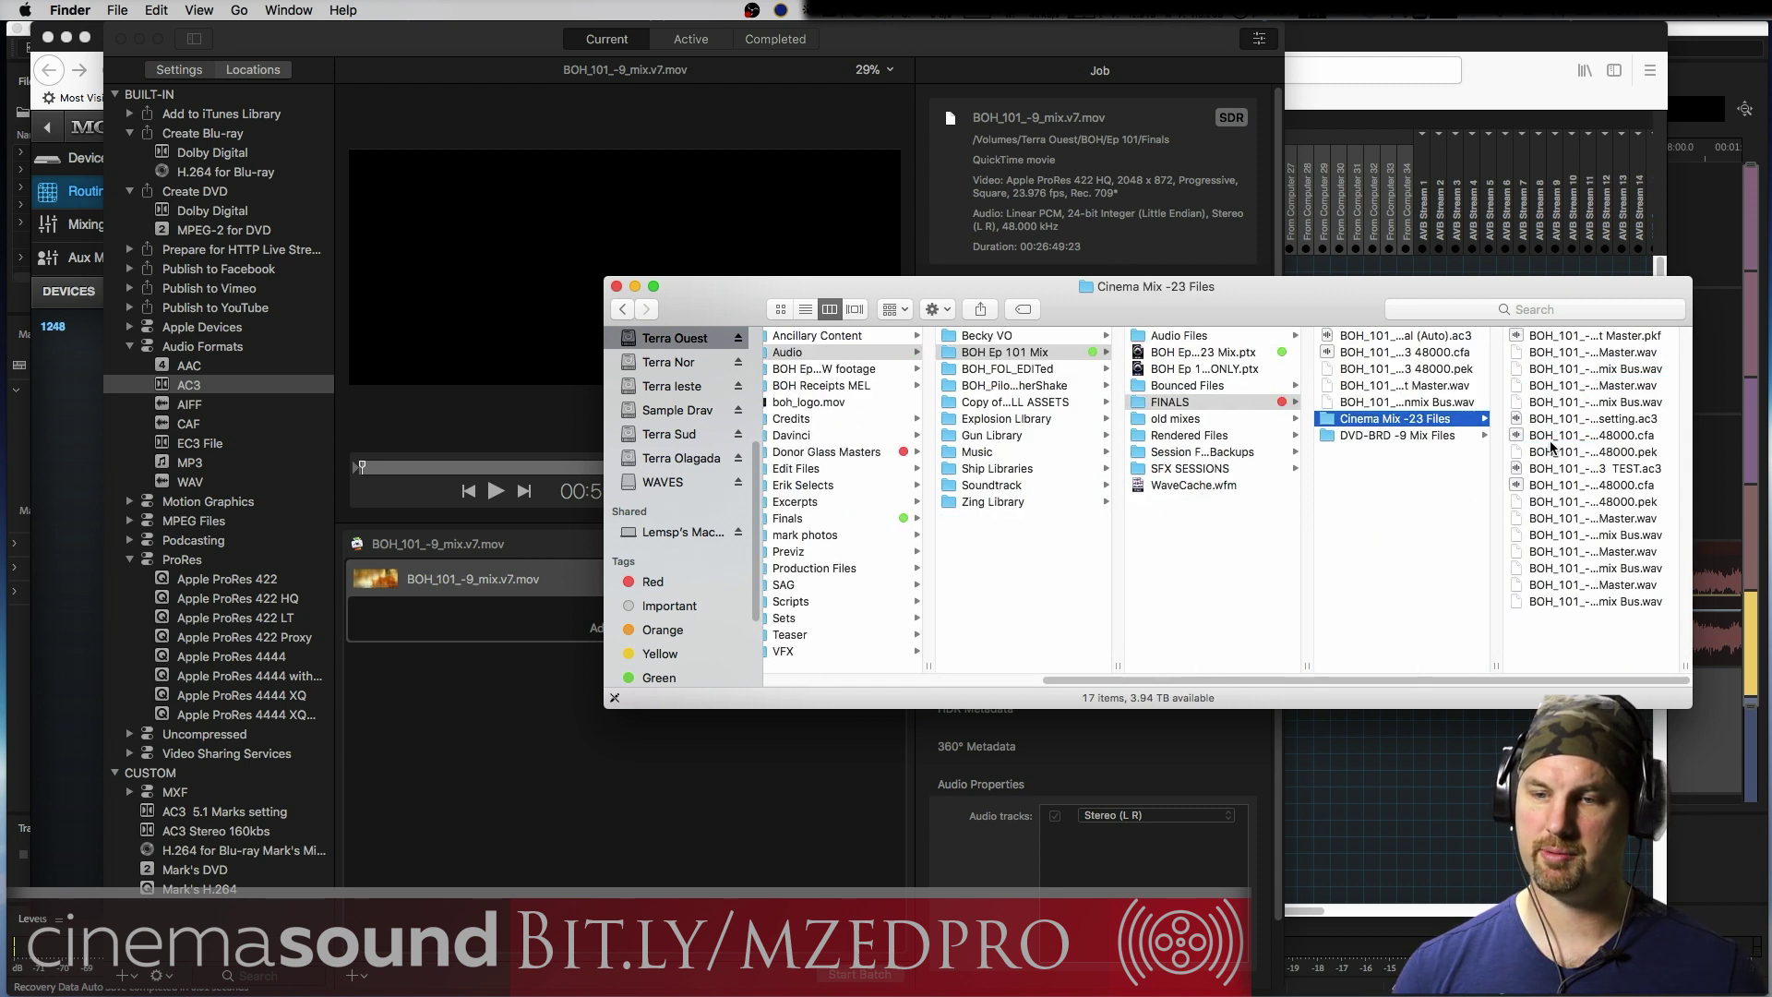
Drag BOH_101_-23_Mix.v3_5.1 Print Master.wav into the batch, then check the movie job's properties
{"action": "left_click", "coordinate": [1606, 569]}
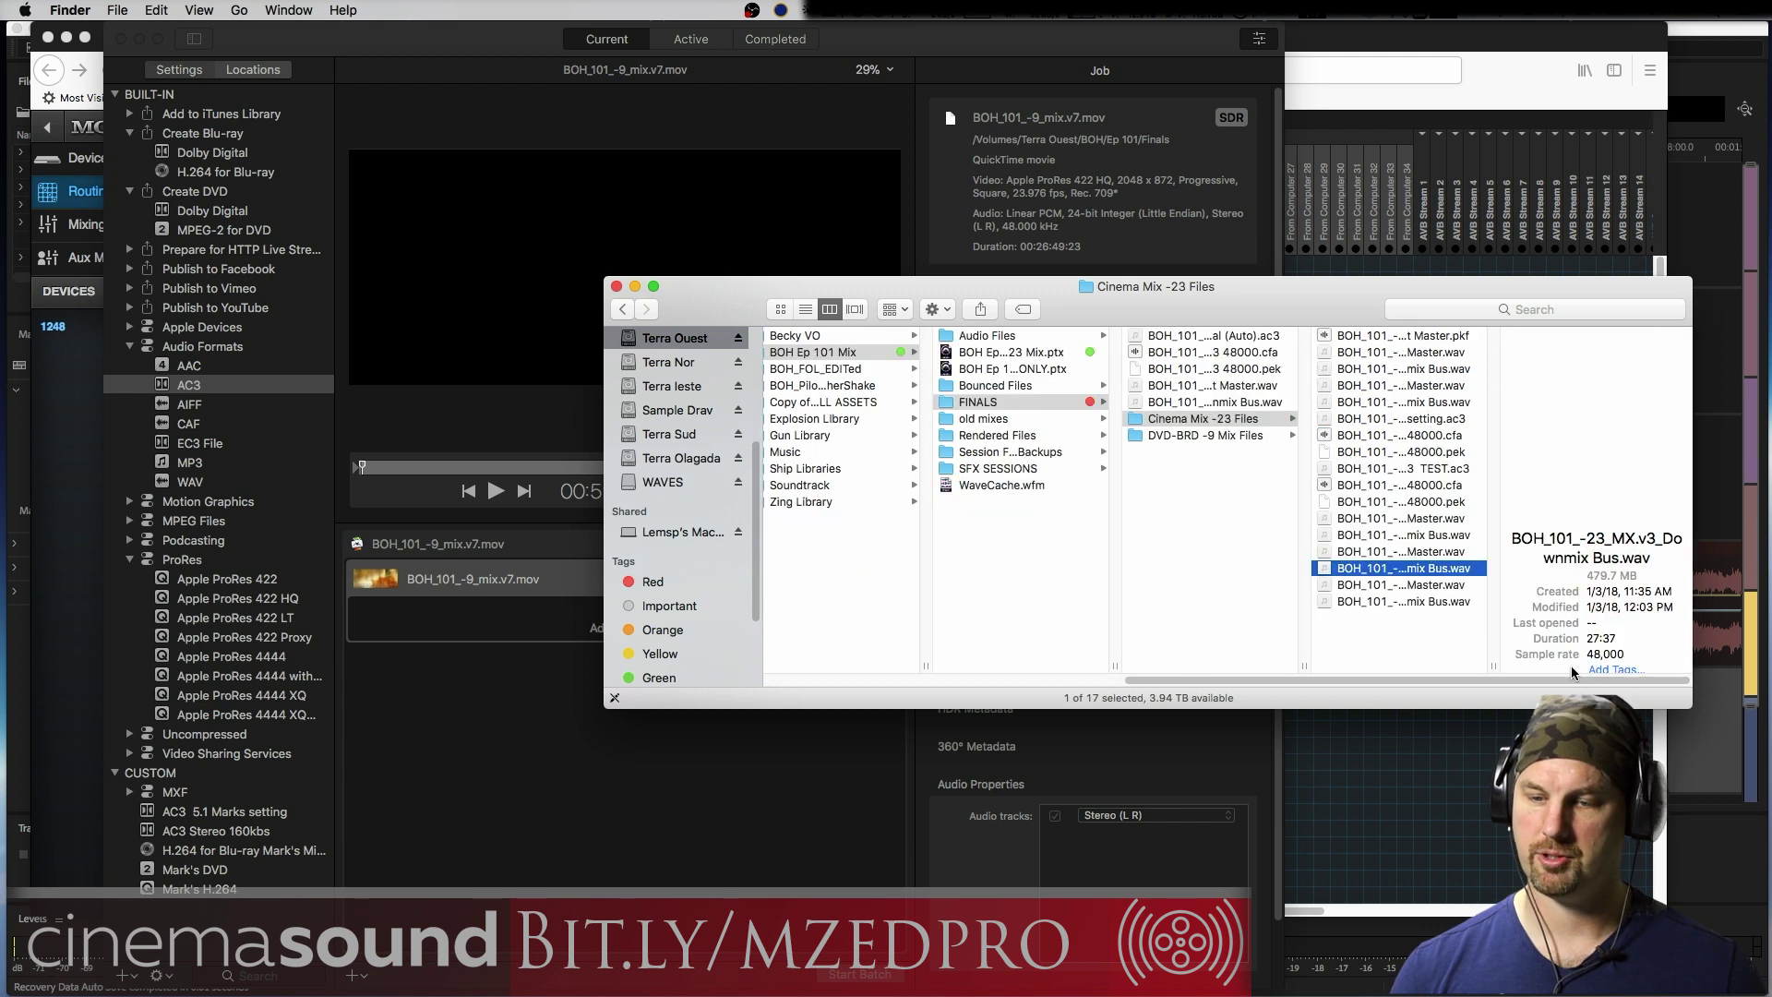
{"action": "double_click", "coordinate": [1493, 664]}
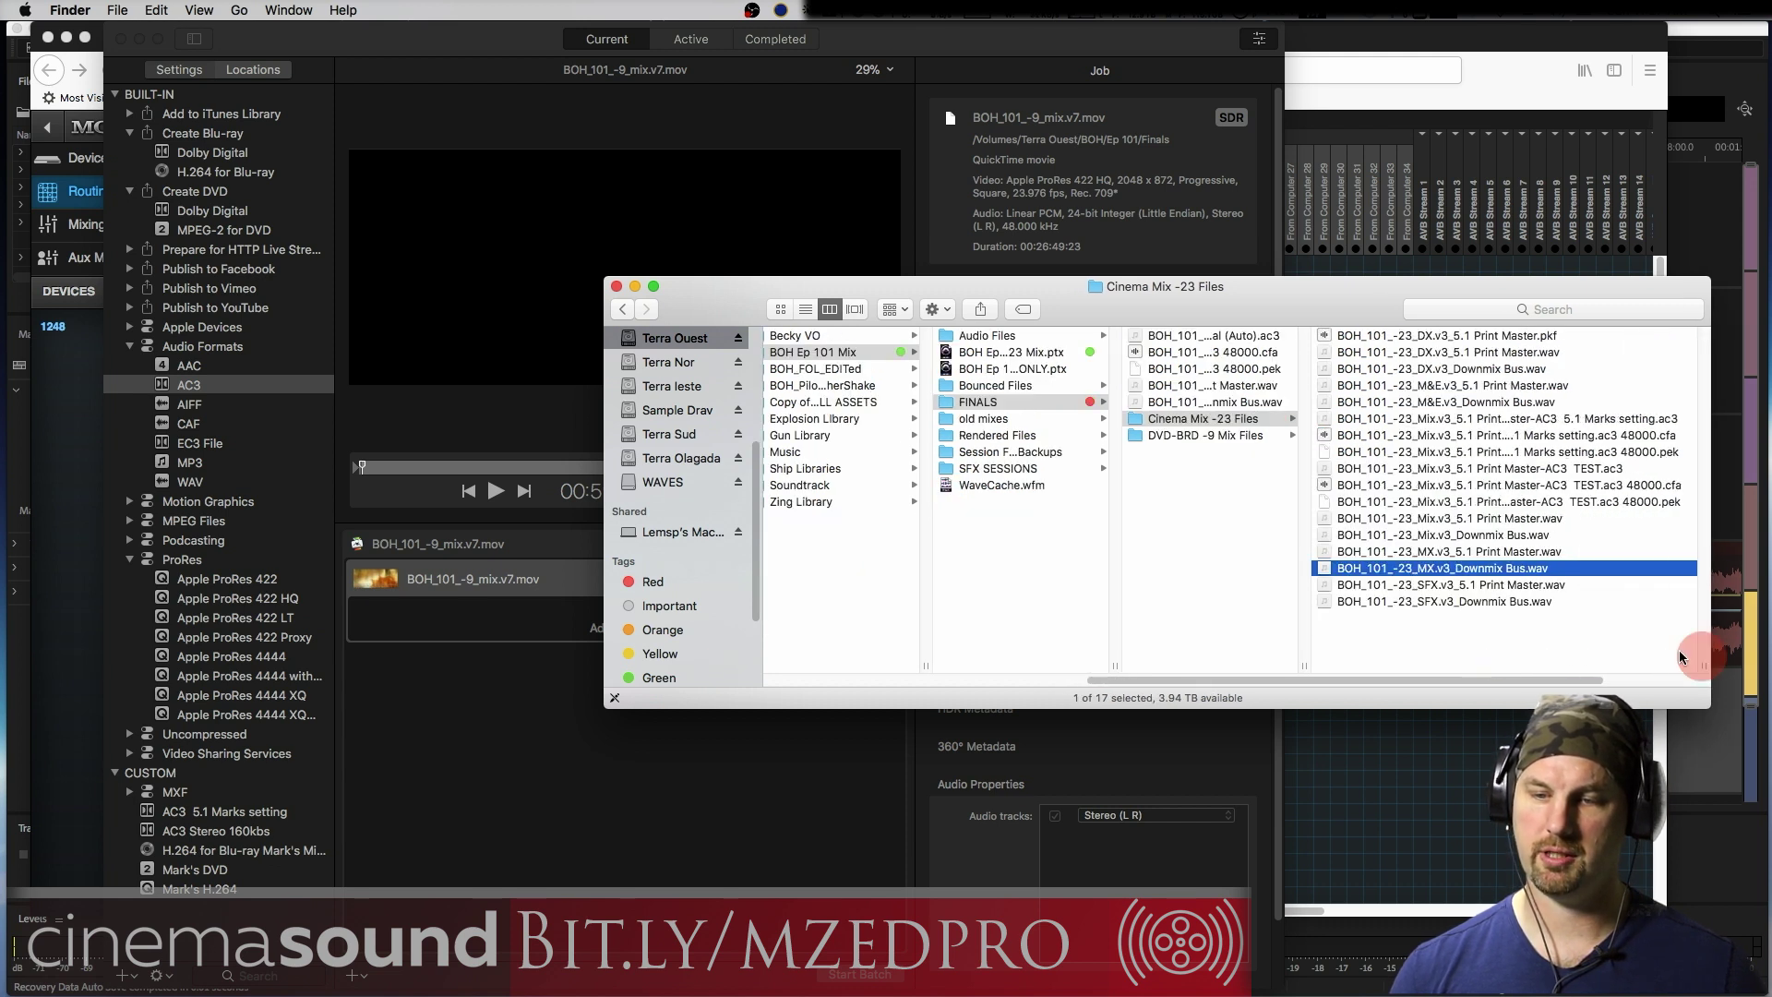
{"action": "left_click", "coordinate": [1501, 552]}
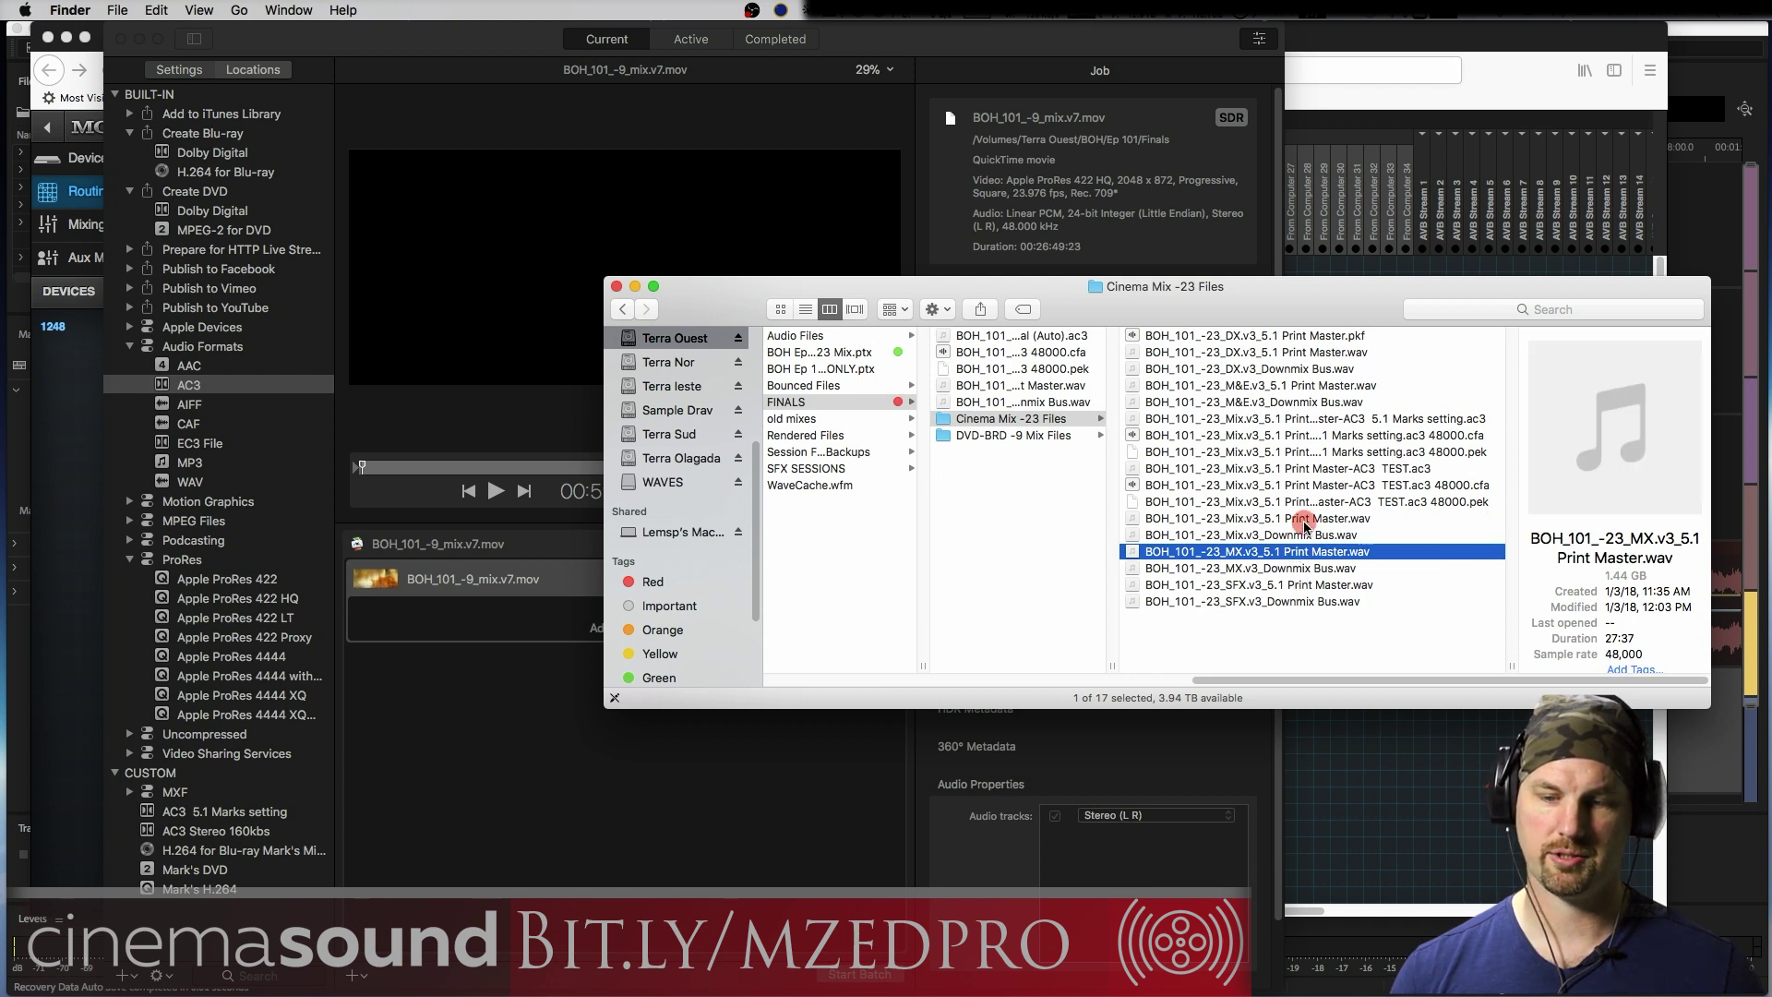
{"action": "left_click_drag", "start_coordinate": [1302, 519], "coordinate": [620, 803]}
{"action": "left_click", "coordinate": [709, 817]}
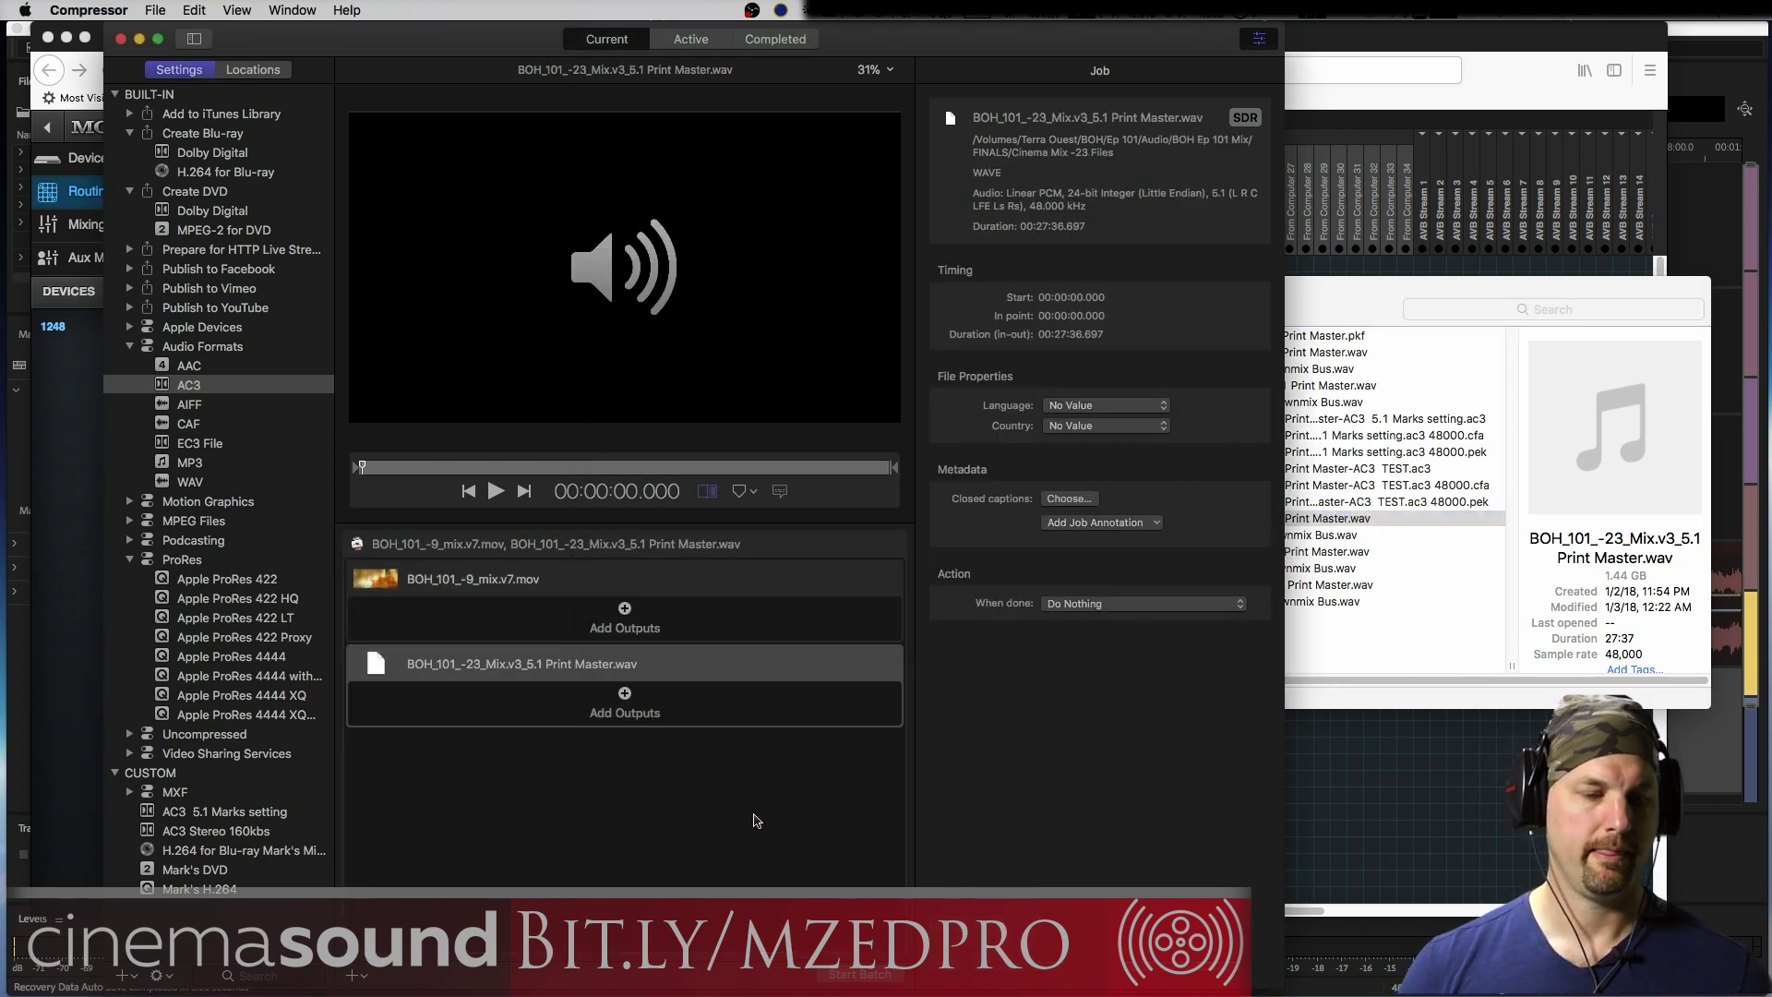
{"action": "left_click", "coordinate": [694, 589]}
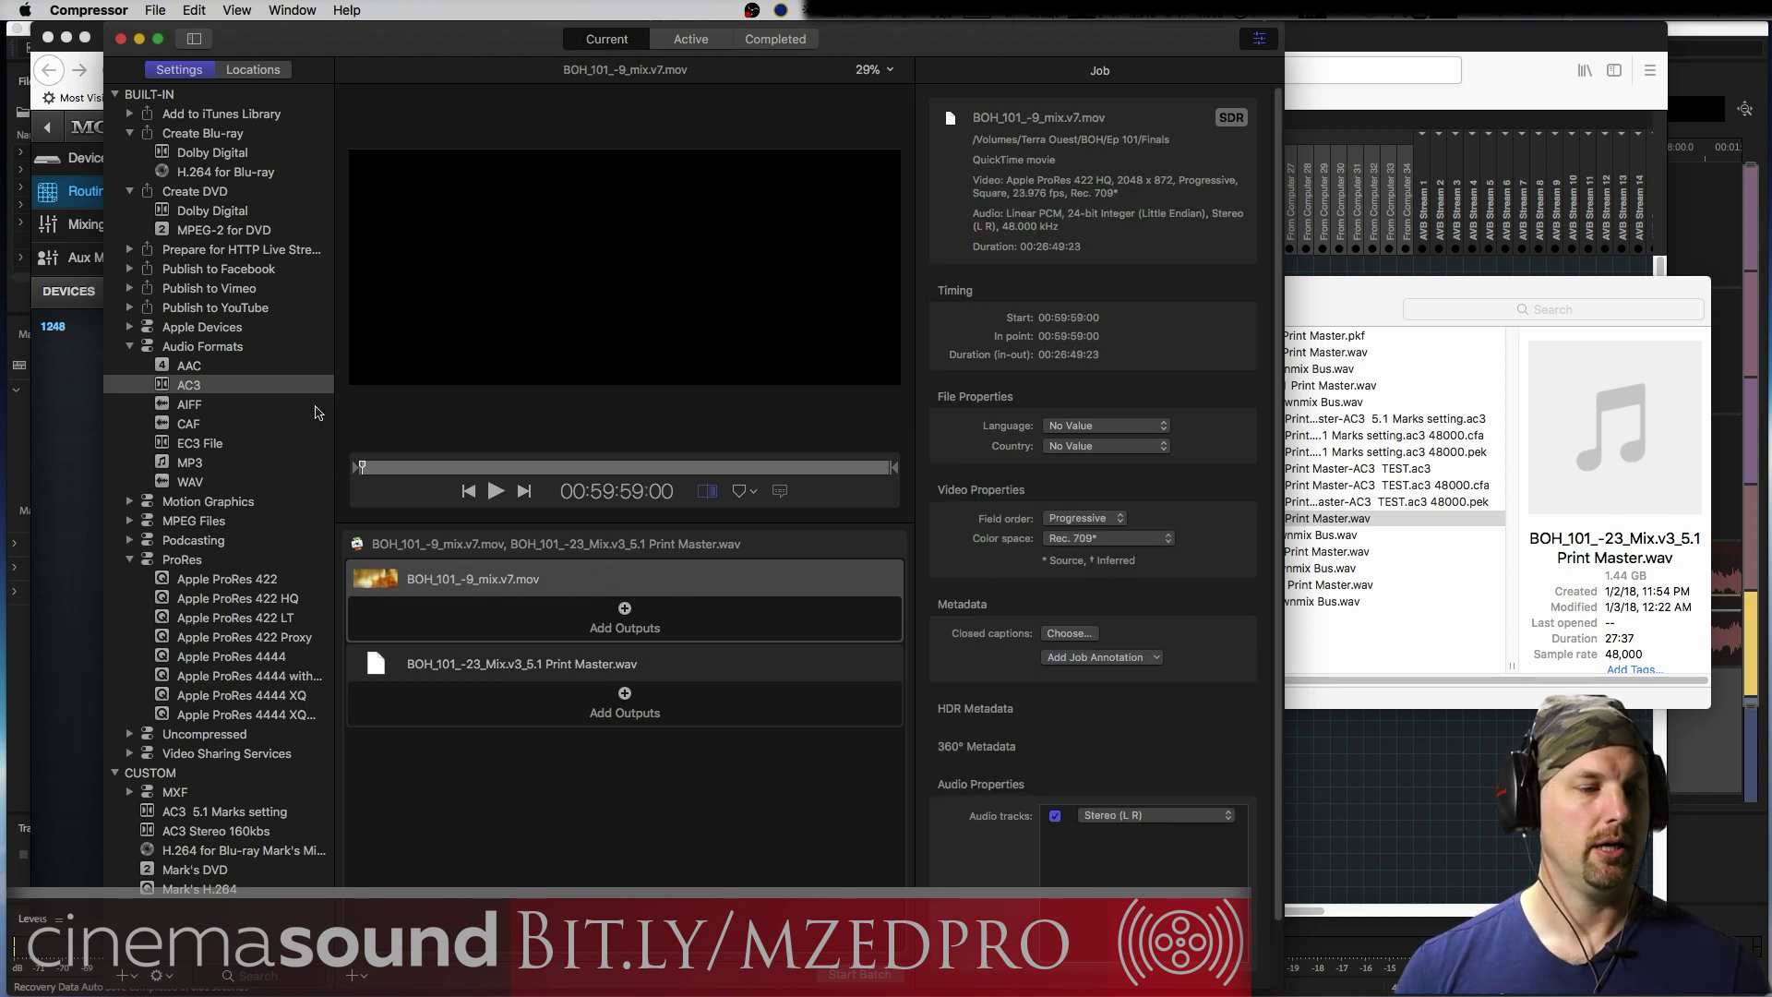
Expand Audio Formats and add the AC3 preset to the movie job
{"action": "left_click", "coordinate": [131, 353]}
{"action": "left_click", "coordinate": [129, 347]}
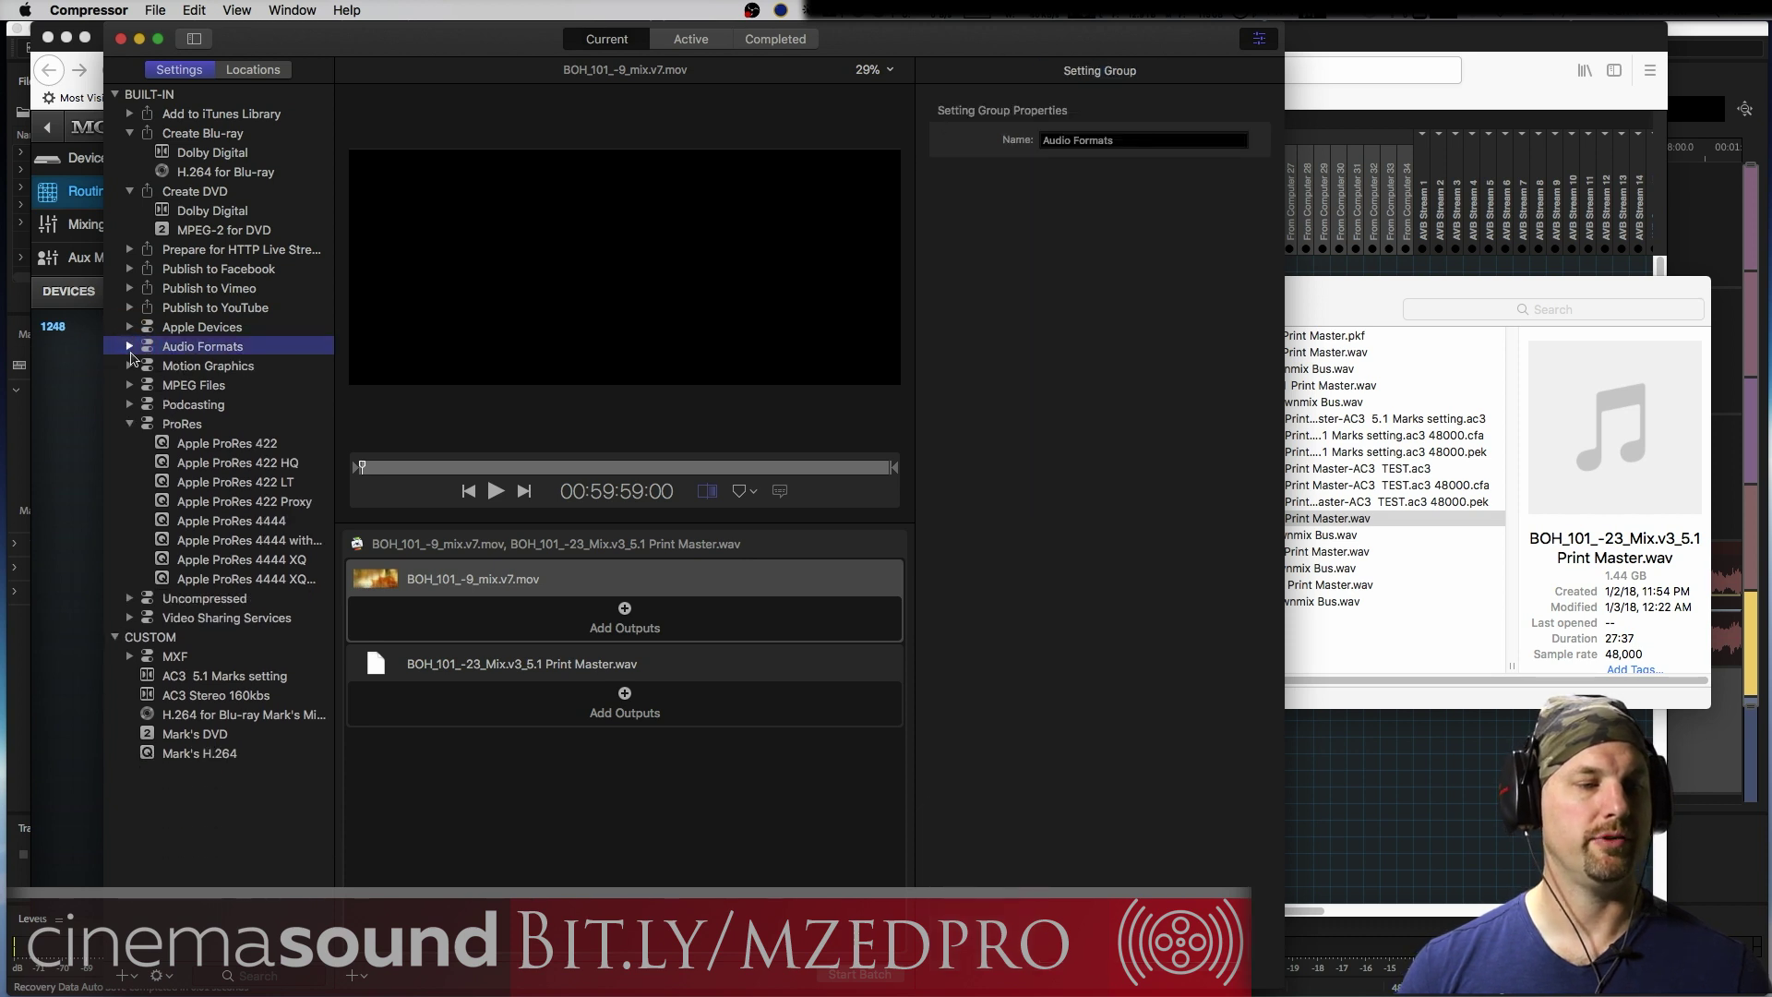
{"action": "left_click", "coordinate": [131, 348]}
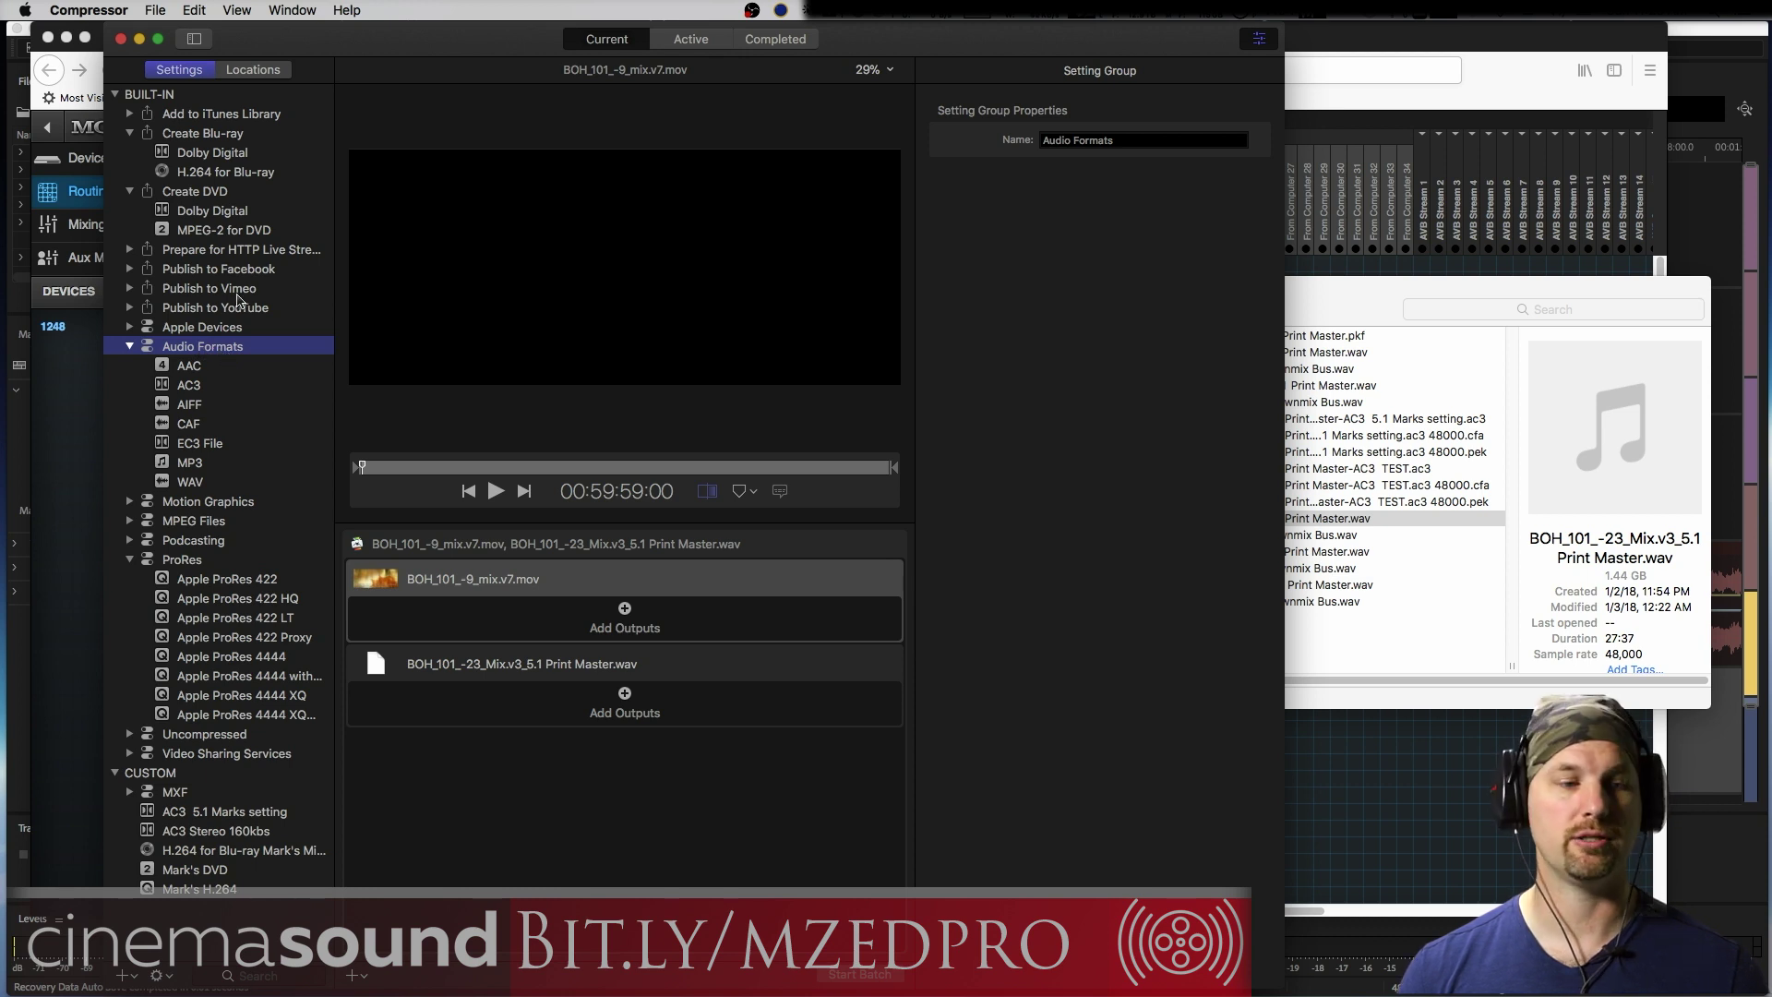
{"action": "left_click", "coordinate": [188, 387]}
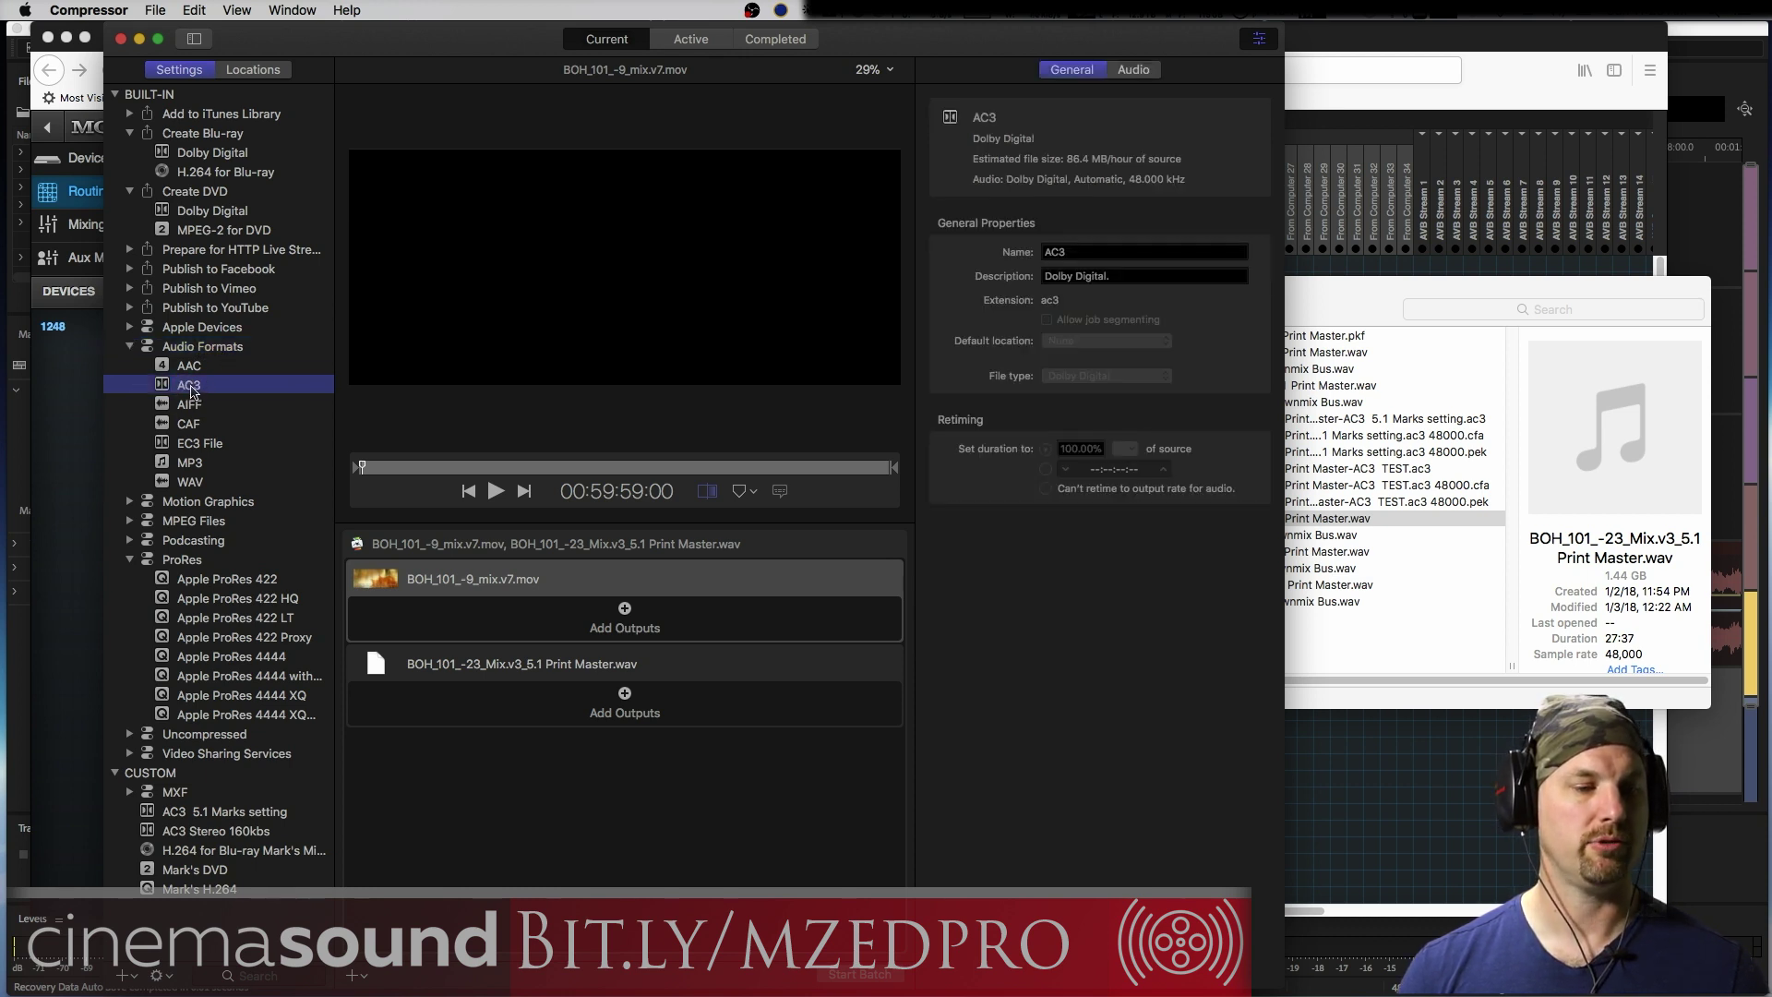
{"action": "left_click_drag", "start_coordinate": [192, 393], "coordinate": [461, 626]}
Add the AC3 preset to the 5.1 Print Master job and review its output settings
{"action": "left_click", "coordinate": [212, 395]}
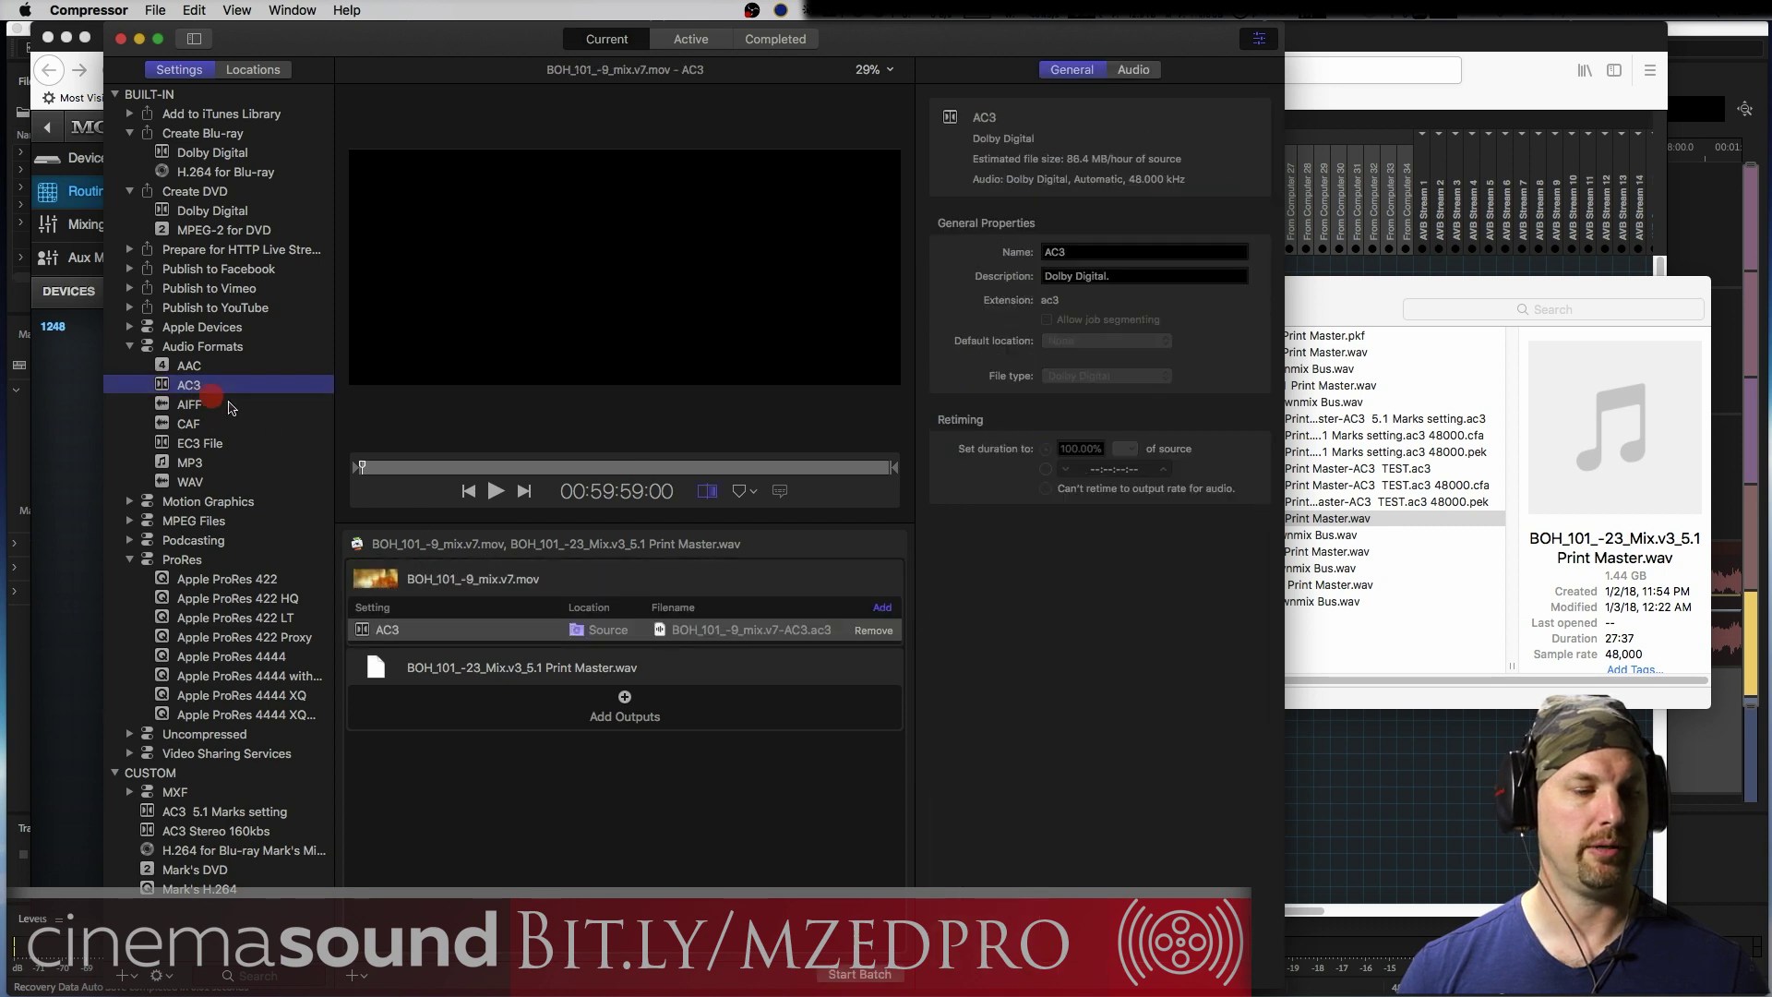
{"action": "left_click_drag", "start_coordinate": [229, 408], "coordinate": [489, 725]}
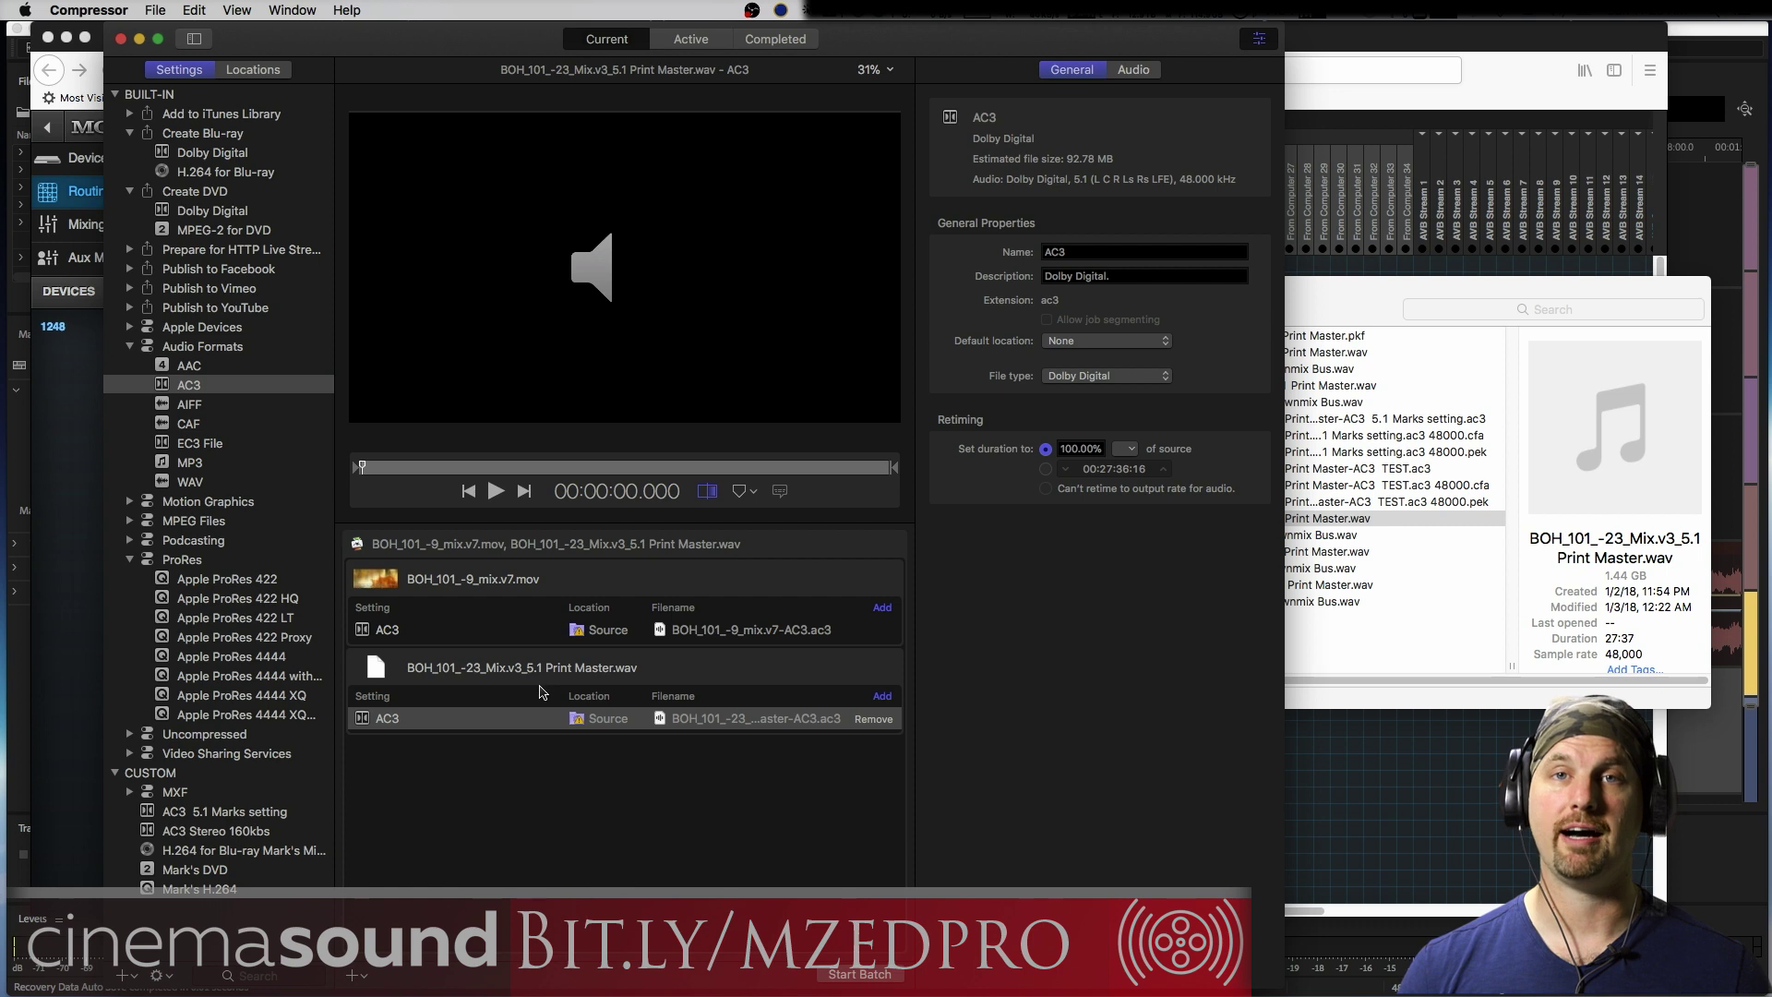
{"action": "left_click", "coordinate": [445, 724]}
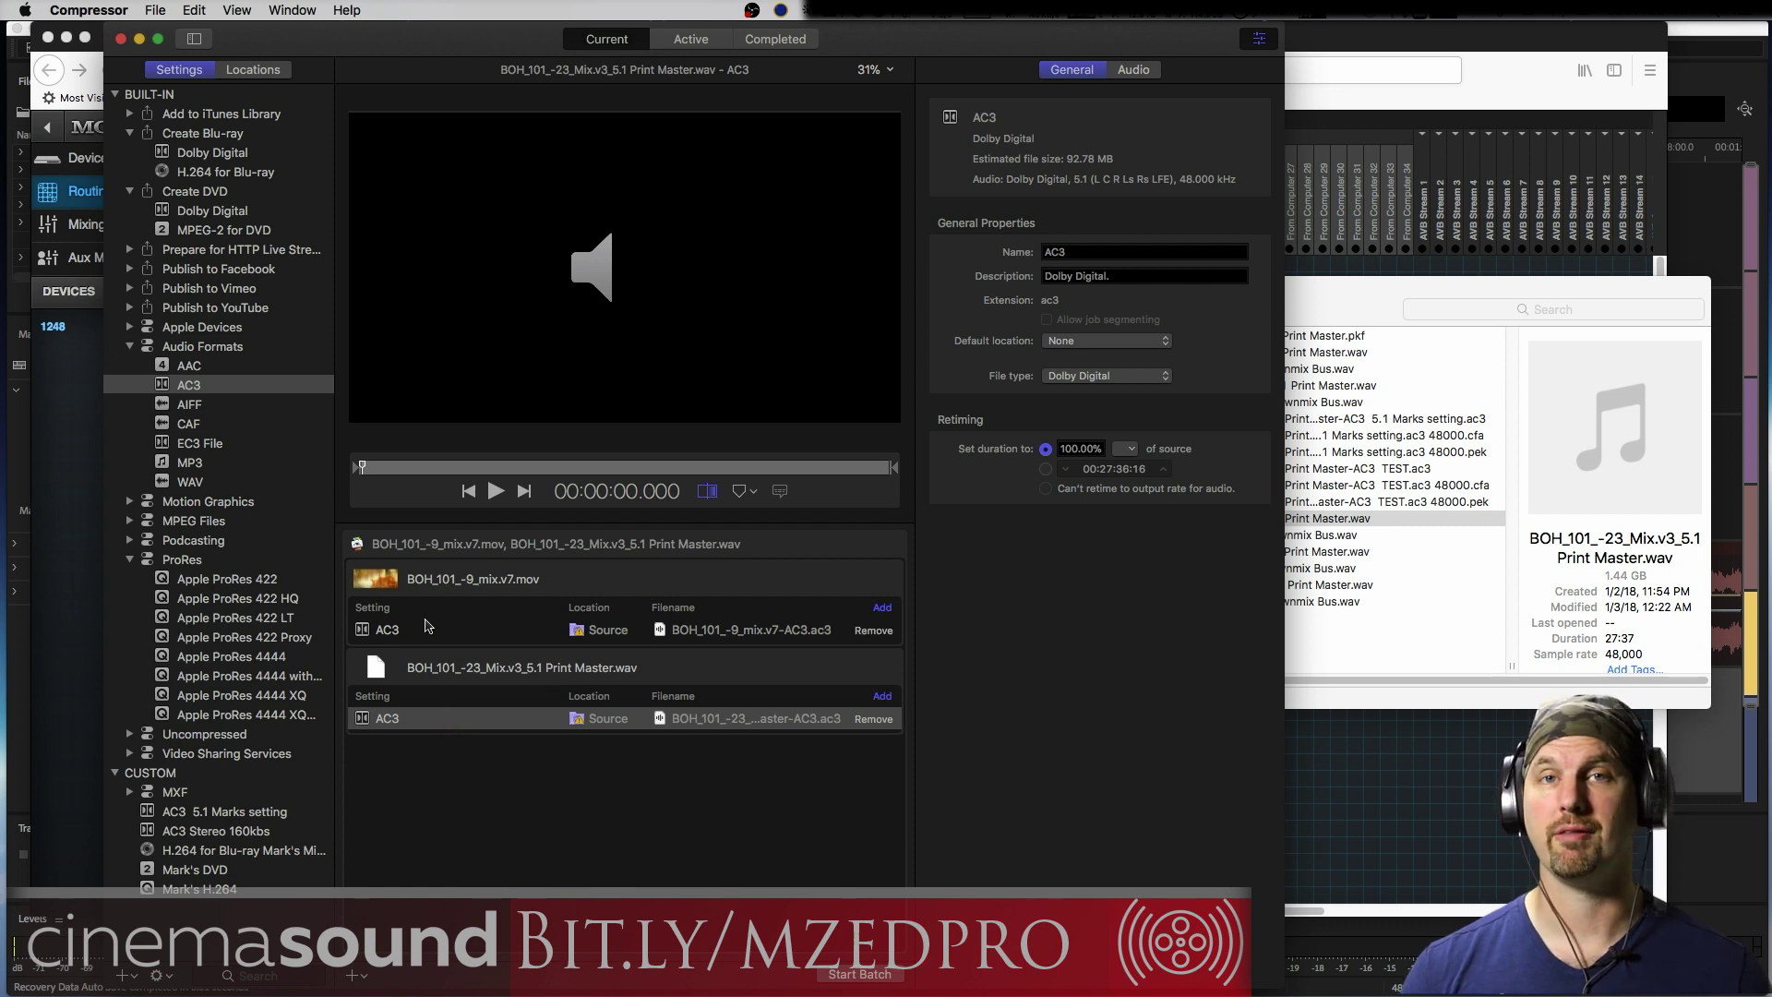
{"action": "left_click", "coordinate": [447, 724]}
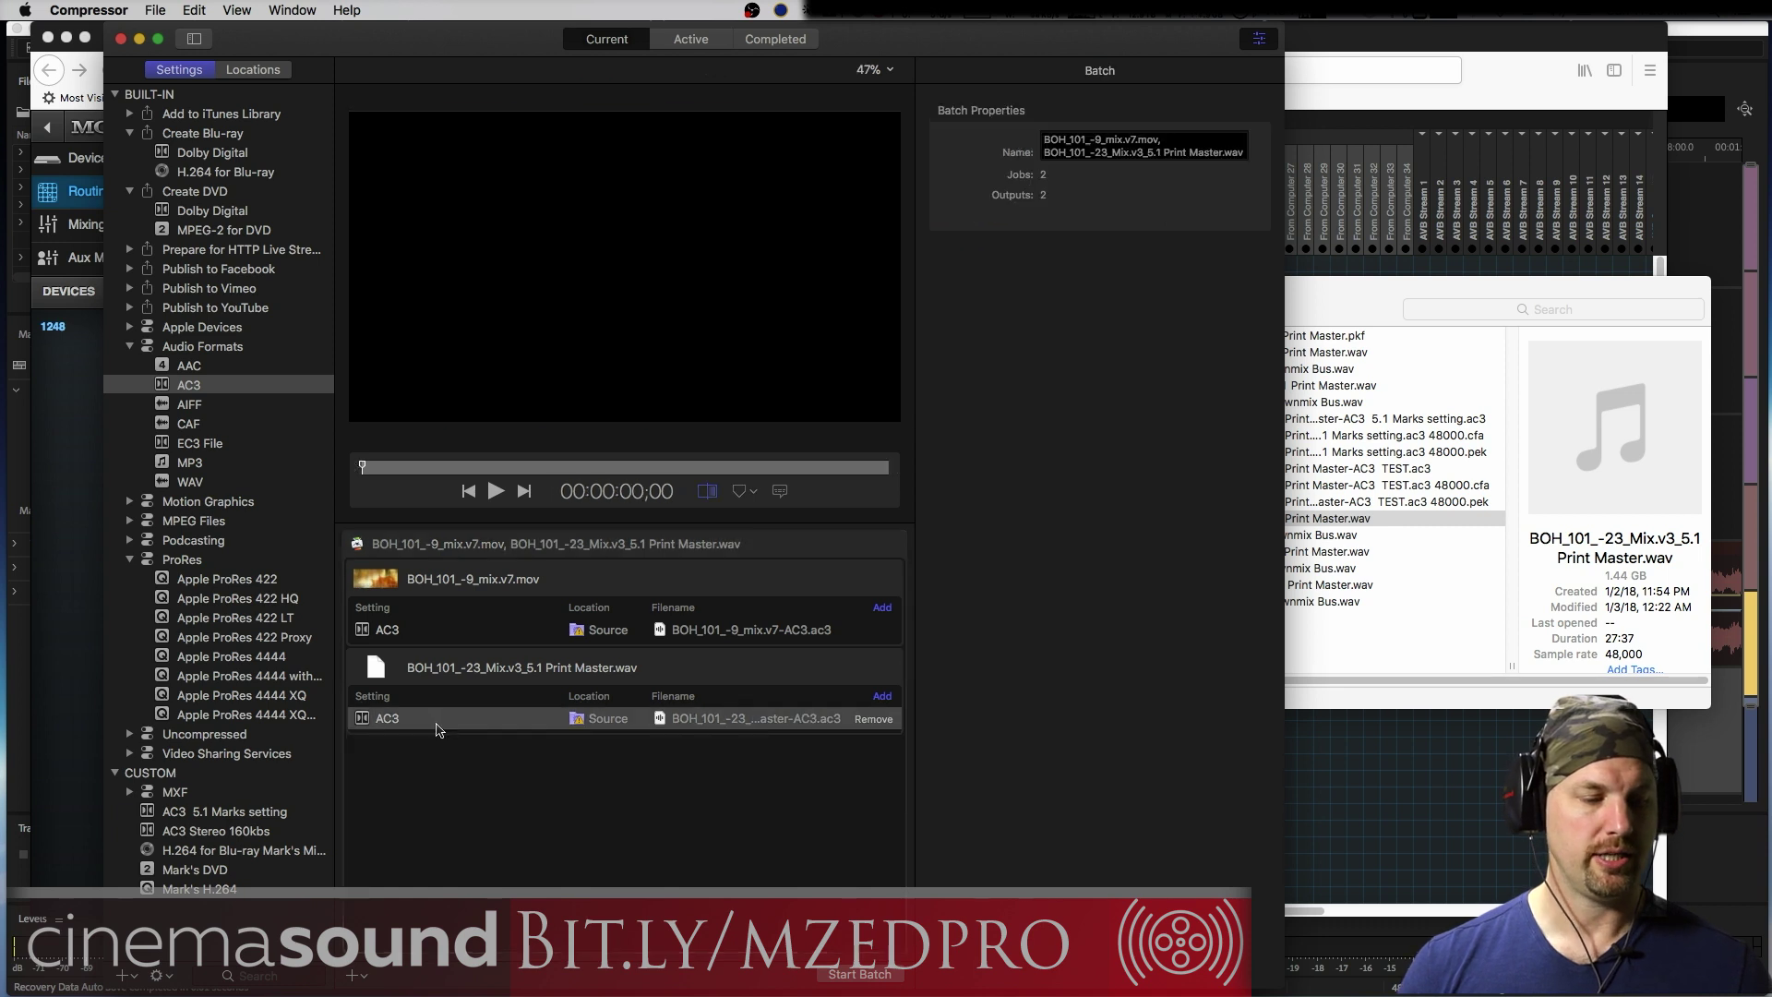
Set the Print Master AC3 output's channel layout to 5.1 (L C R Ls Rs LFE)
{"action": "left_click", "coordinate": [463, 688]}
{"action": "left_click", "coordinate": [1140, 73]}
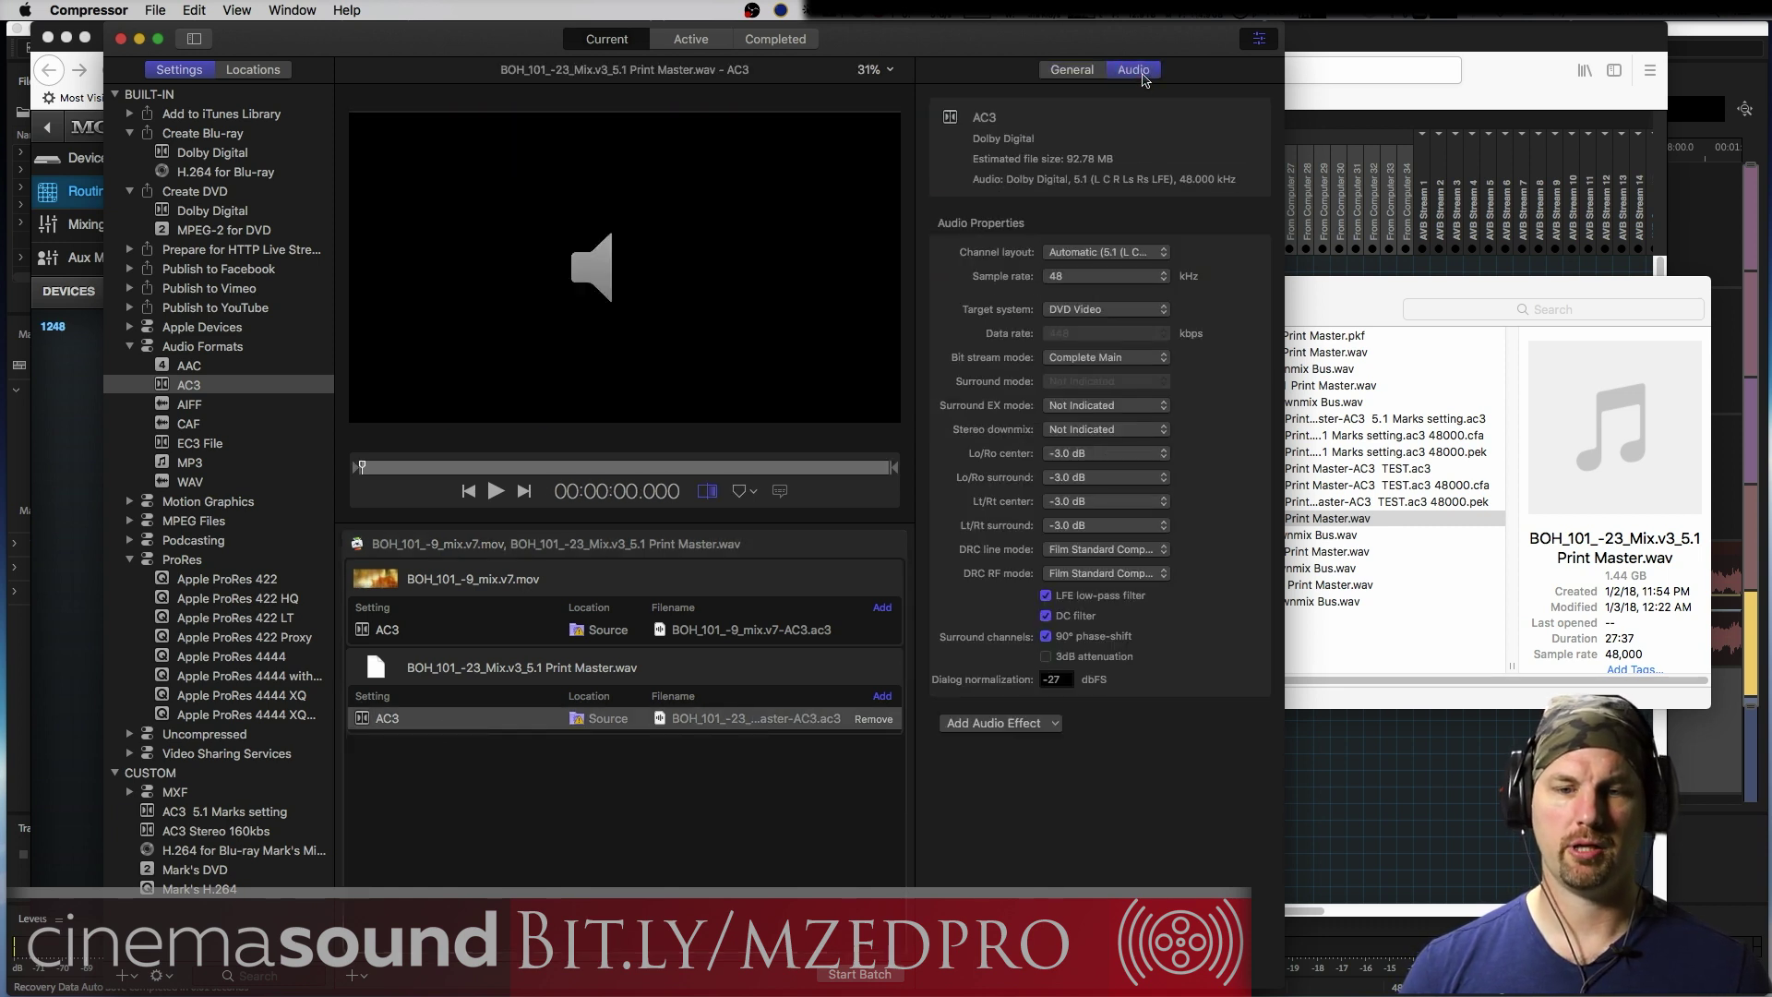
{"action": "left_click", "coordinate": [1140, 254]}
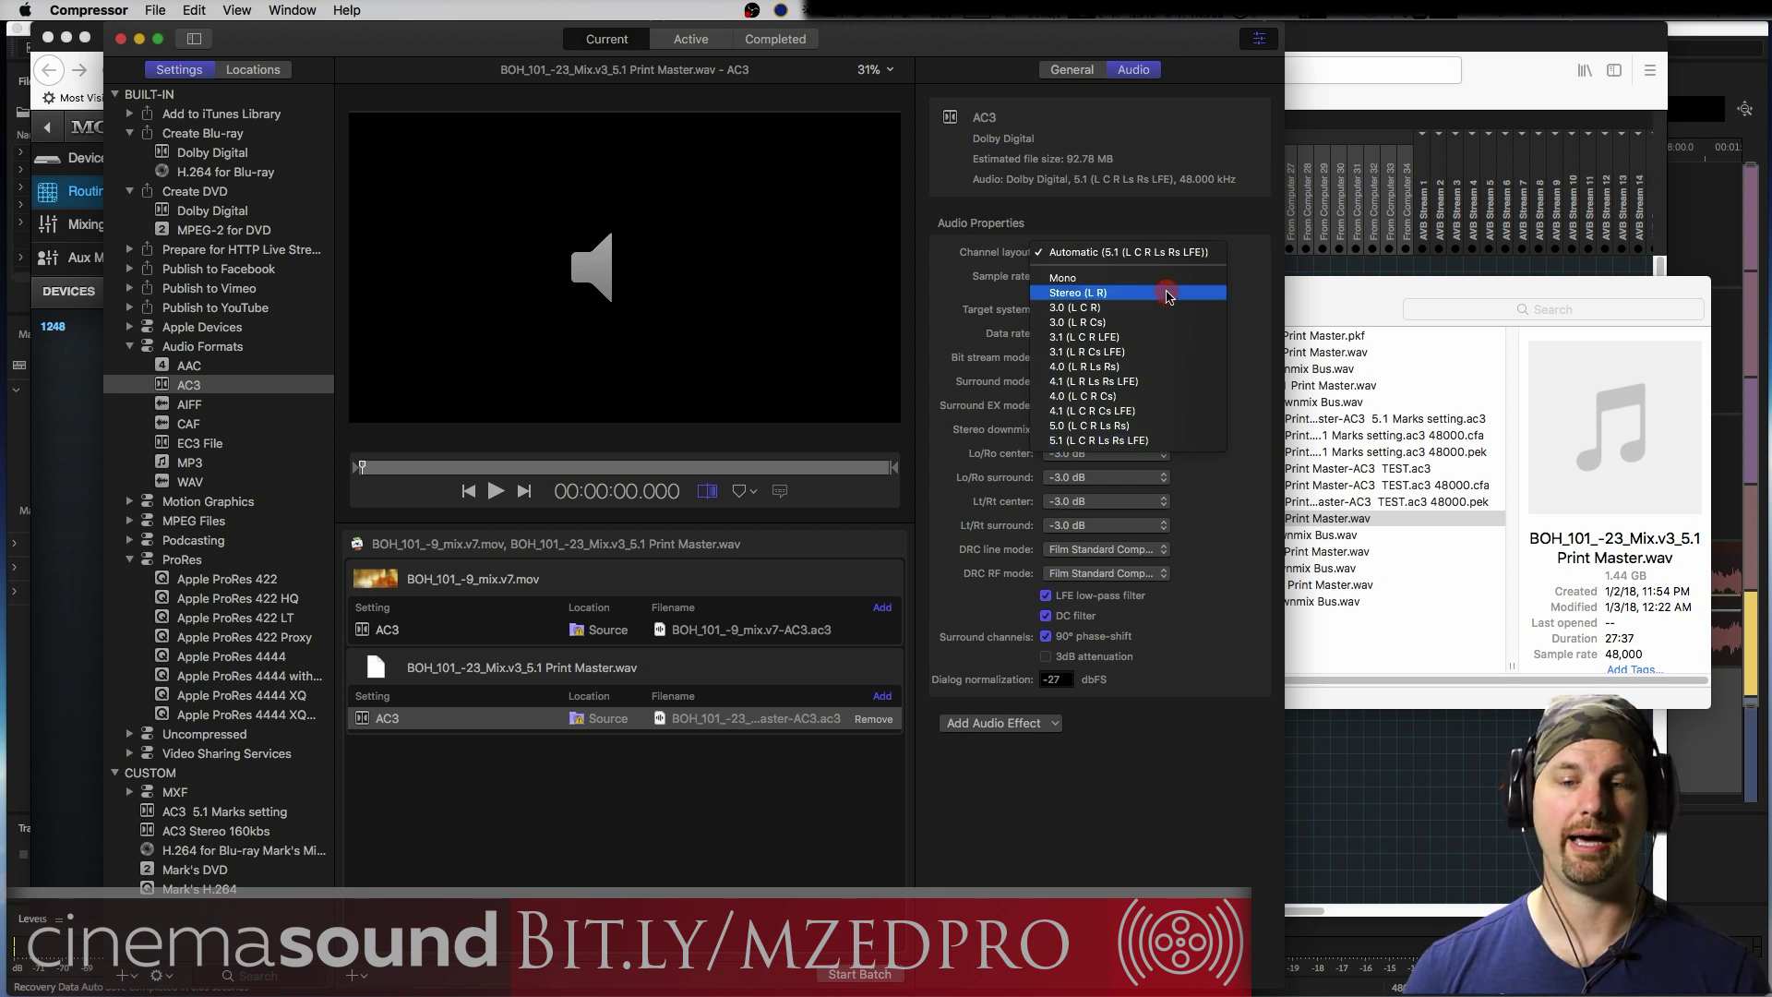
{"action": "left_click", "coordinate": [1168, 442]}
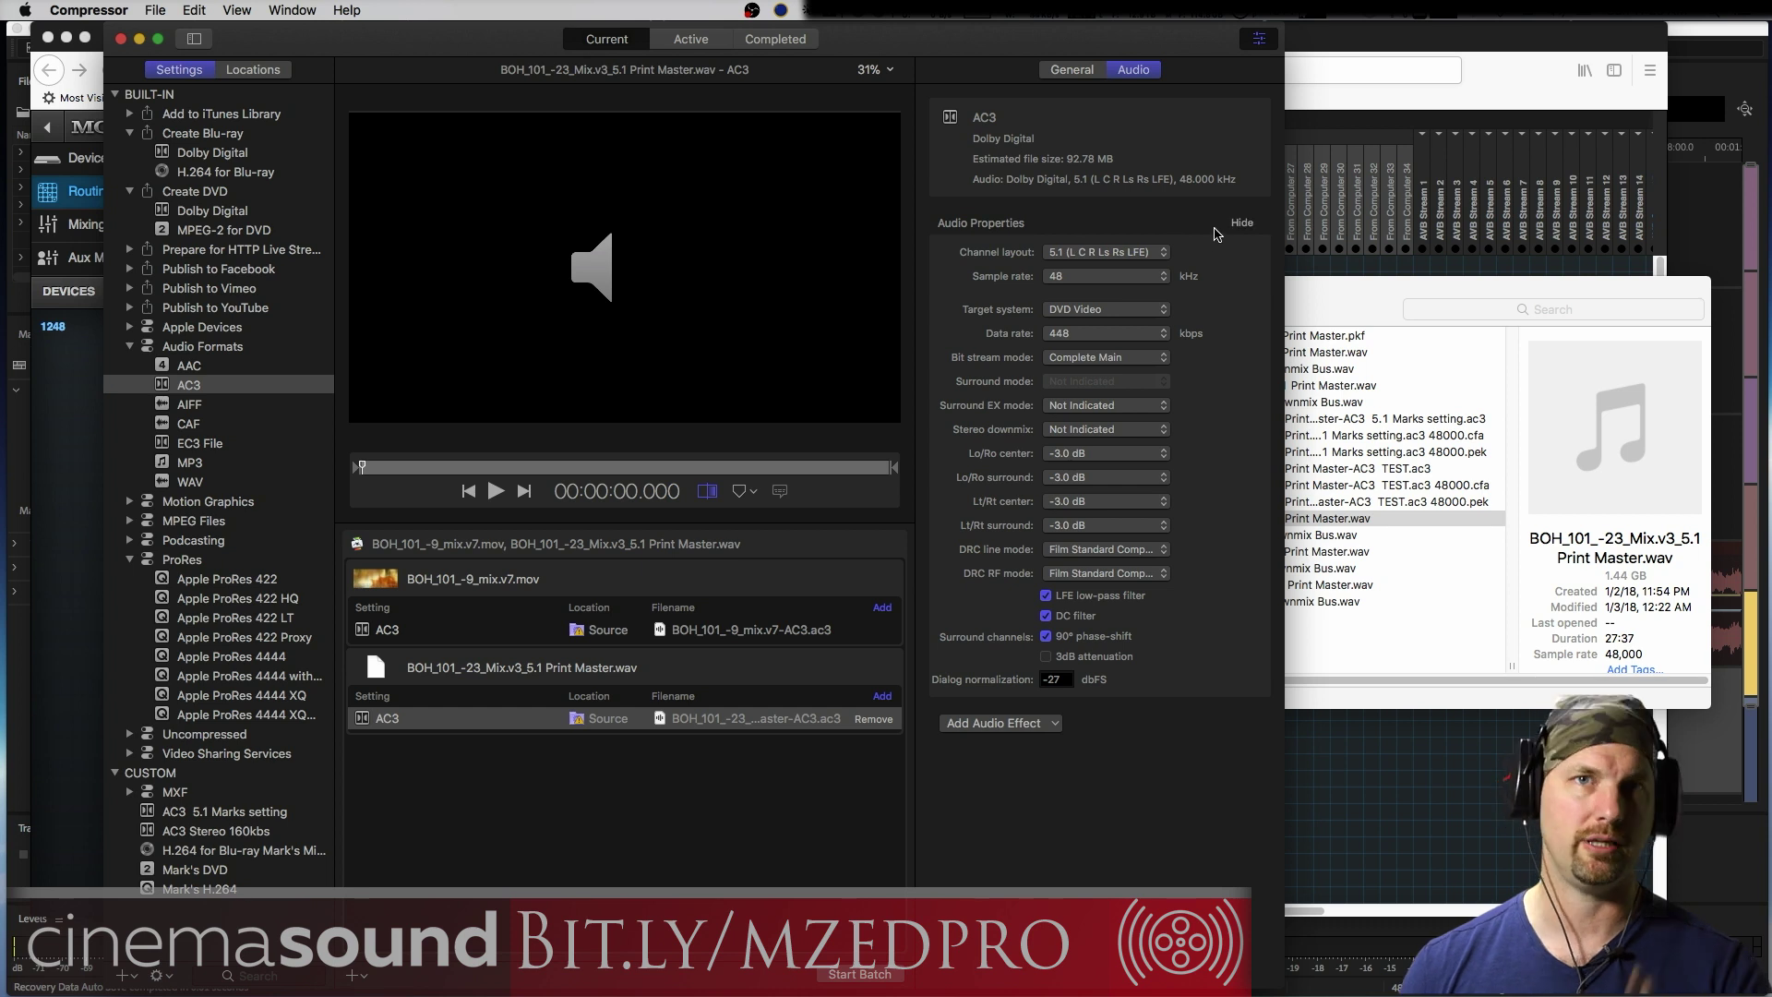
Keep the Print Master AC3 at 48 kHz sample rate with DVD Video as target system
{"action": "left_click", "coordinate": [1104, 277]}
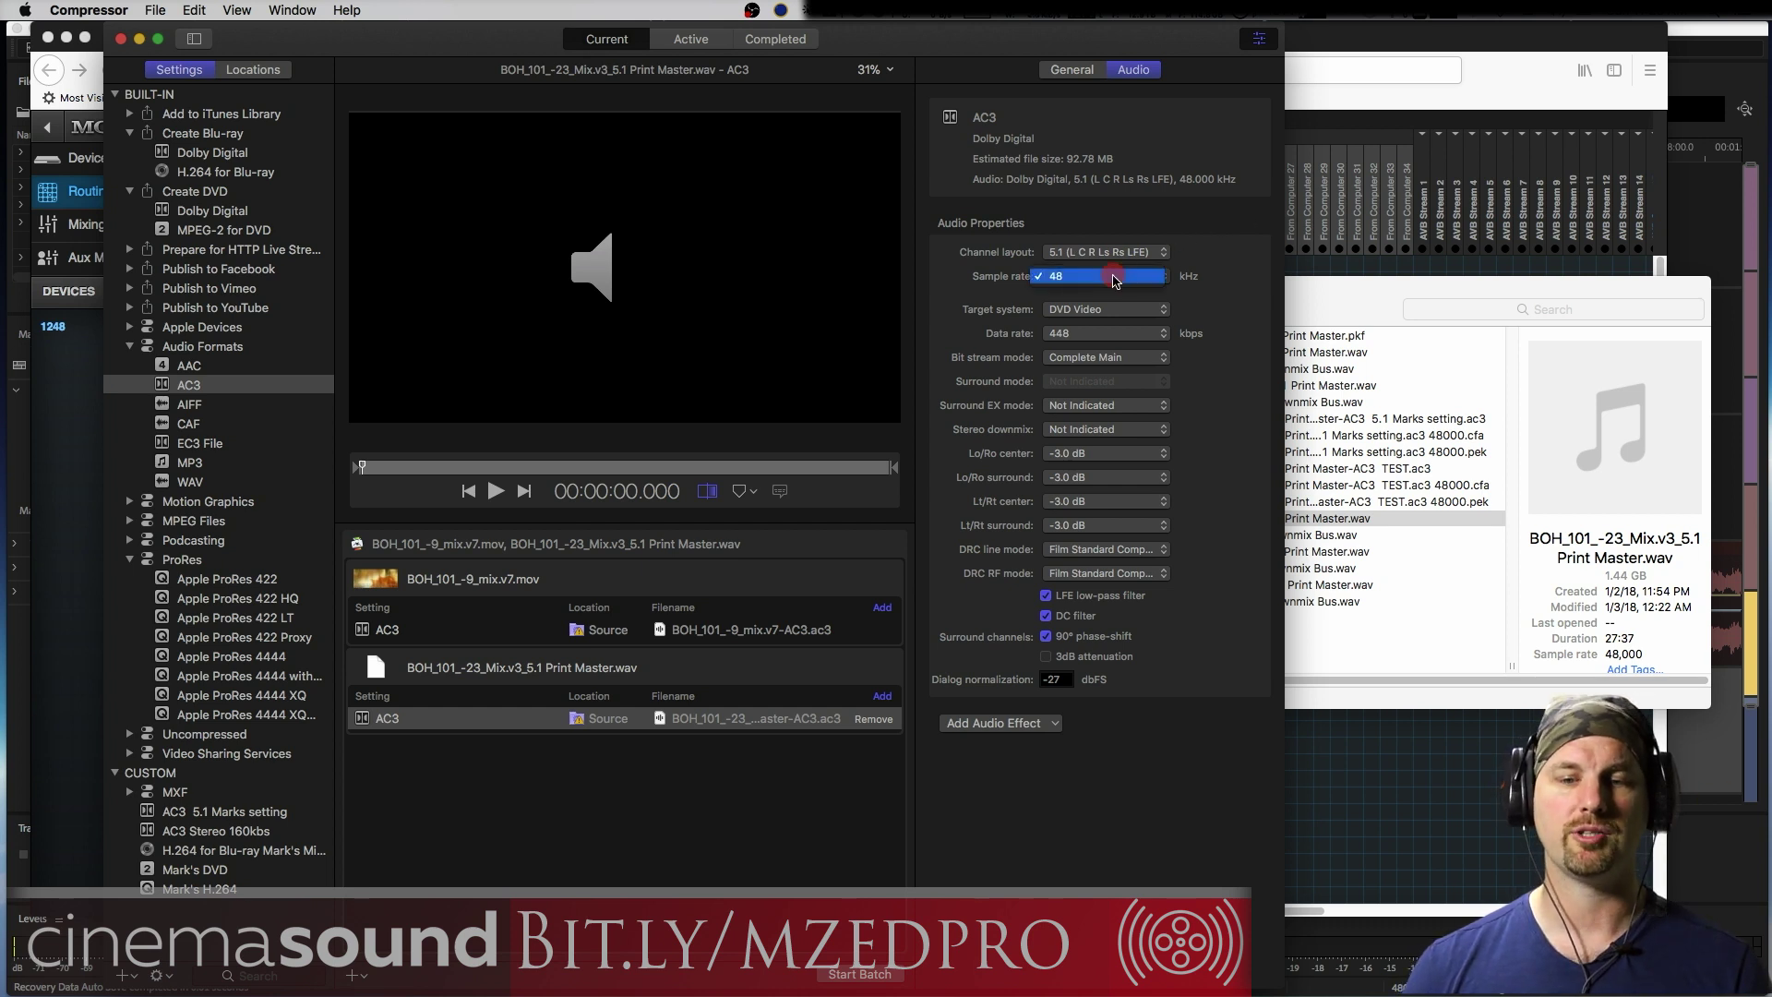
{"action": "left_click", "coordinate": [1116, 278]}
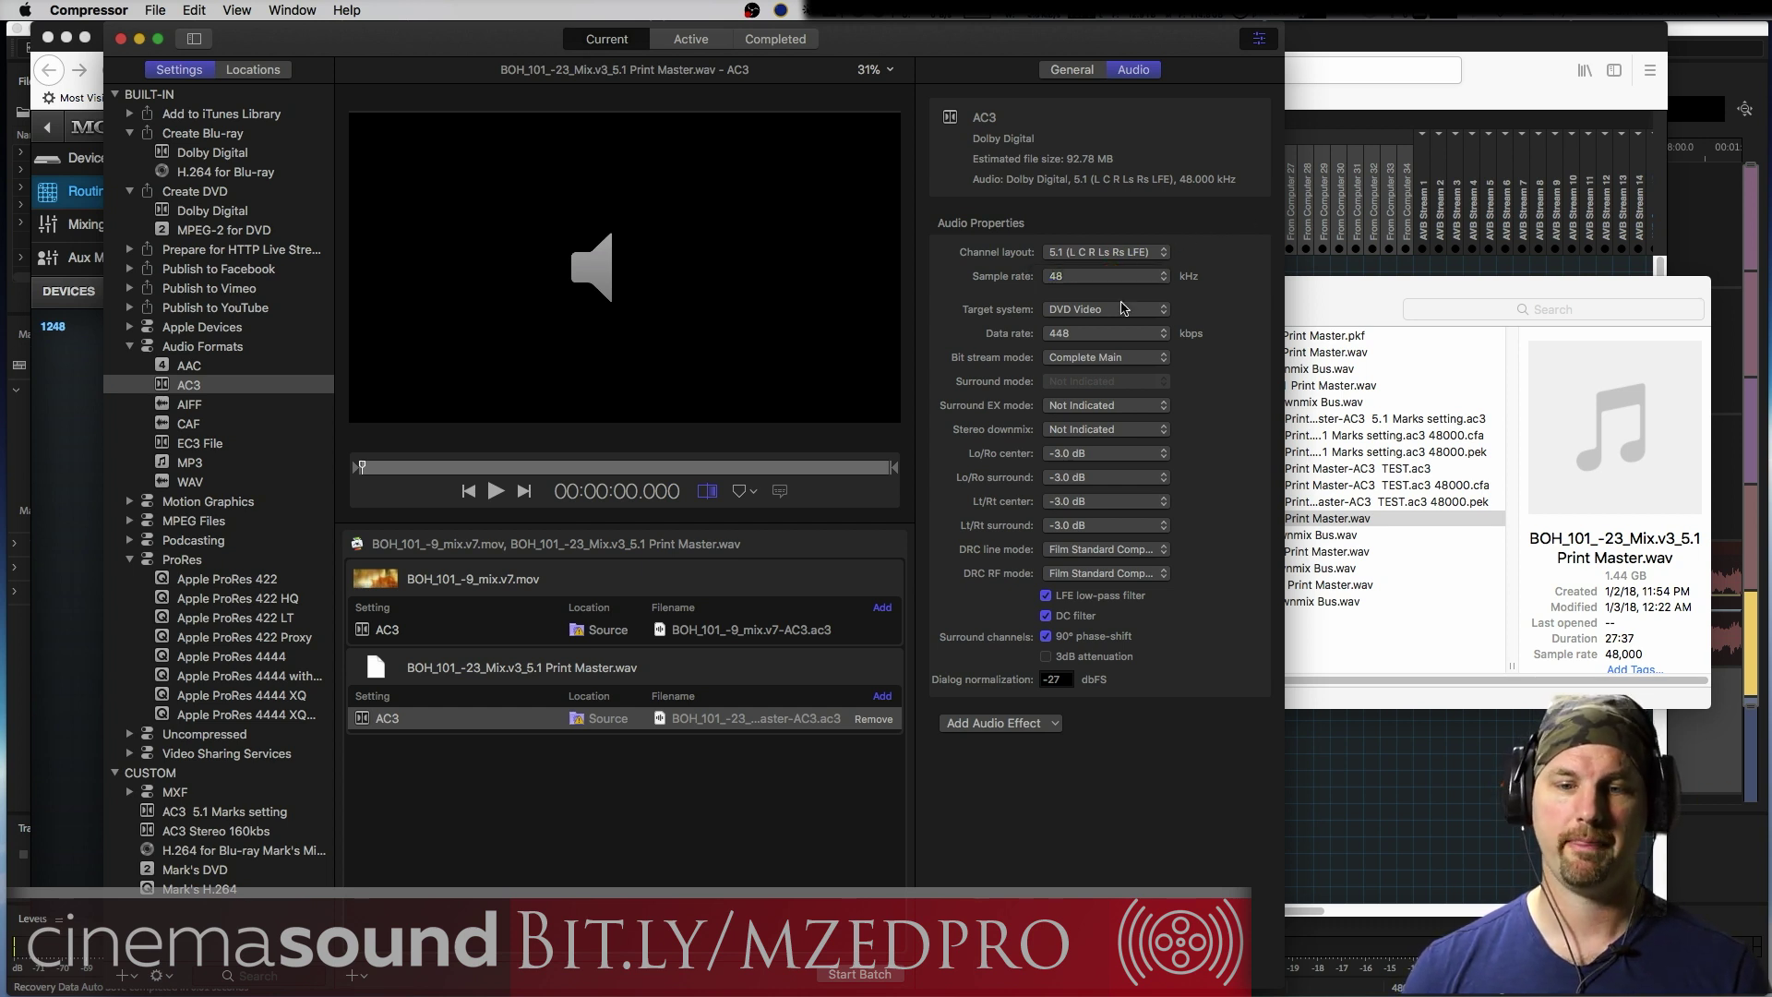
{"action": "left_click", "coordinate": [1118, 310]}
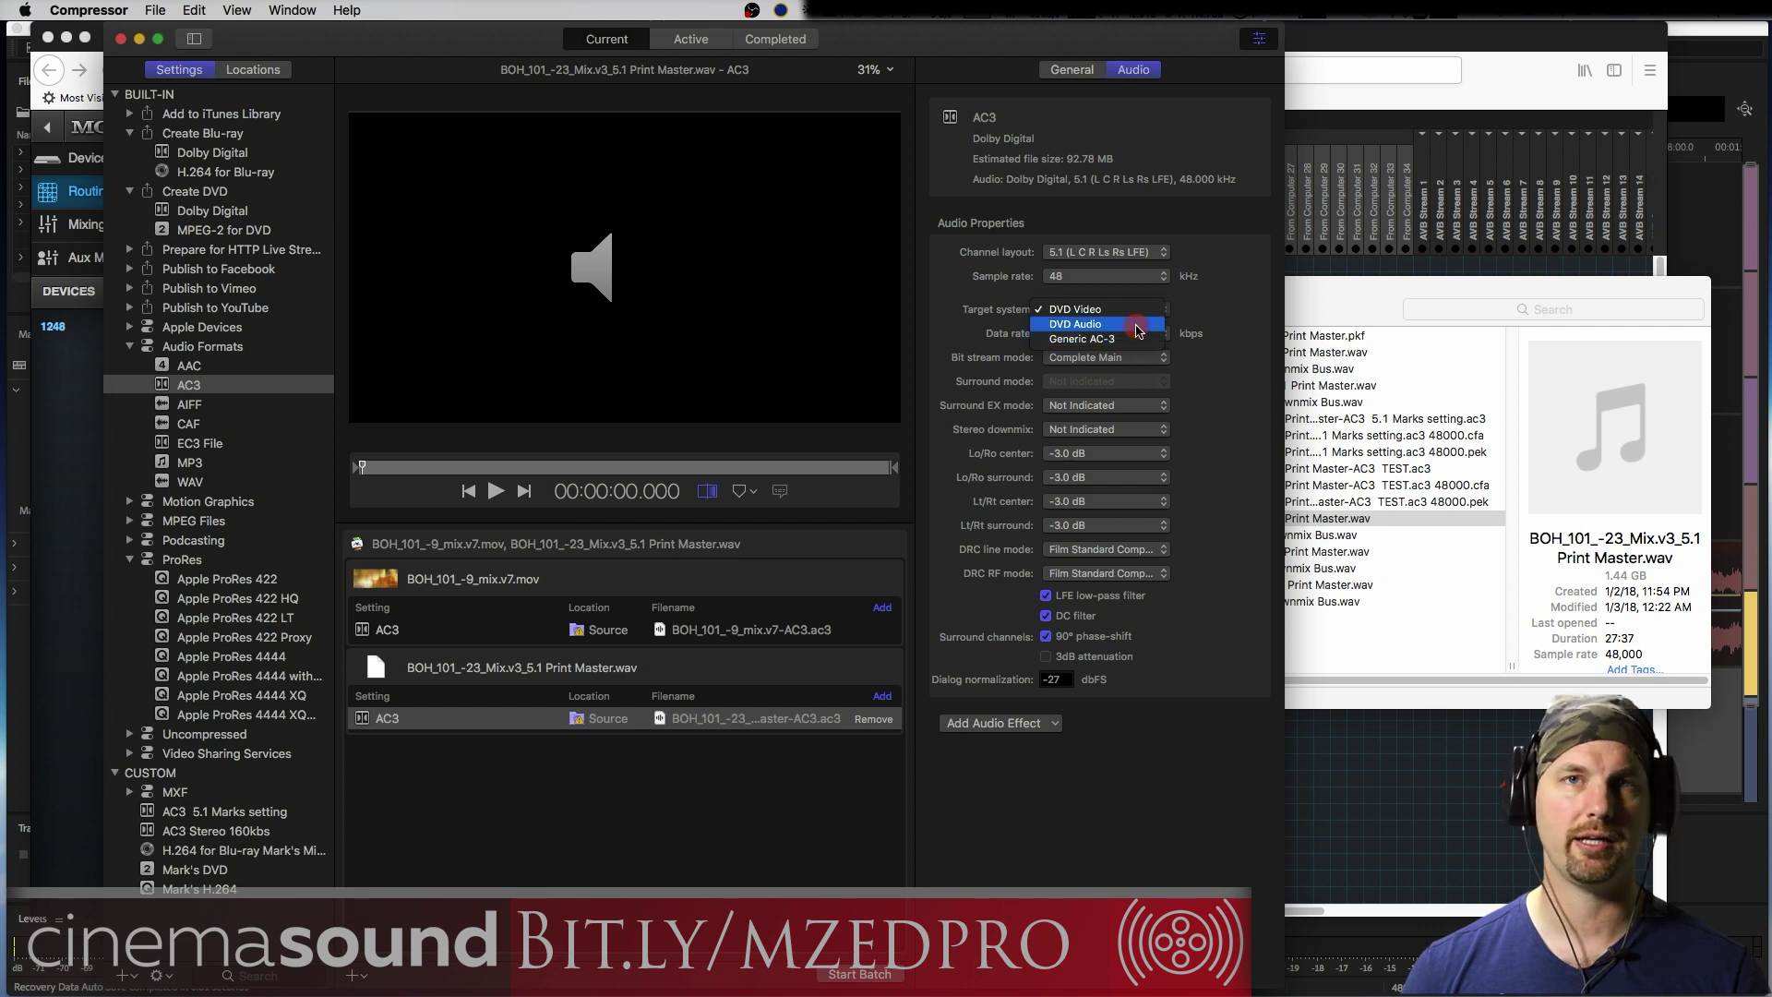
{"action": "left_click", "coordinate": [1134, 311]}
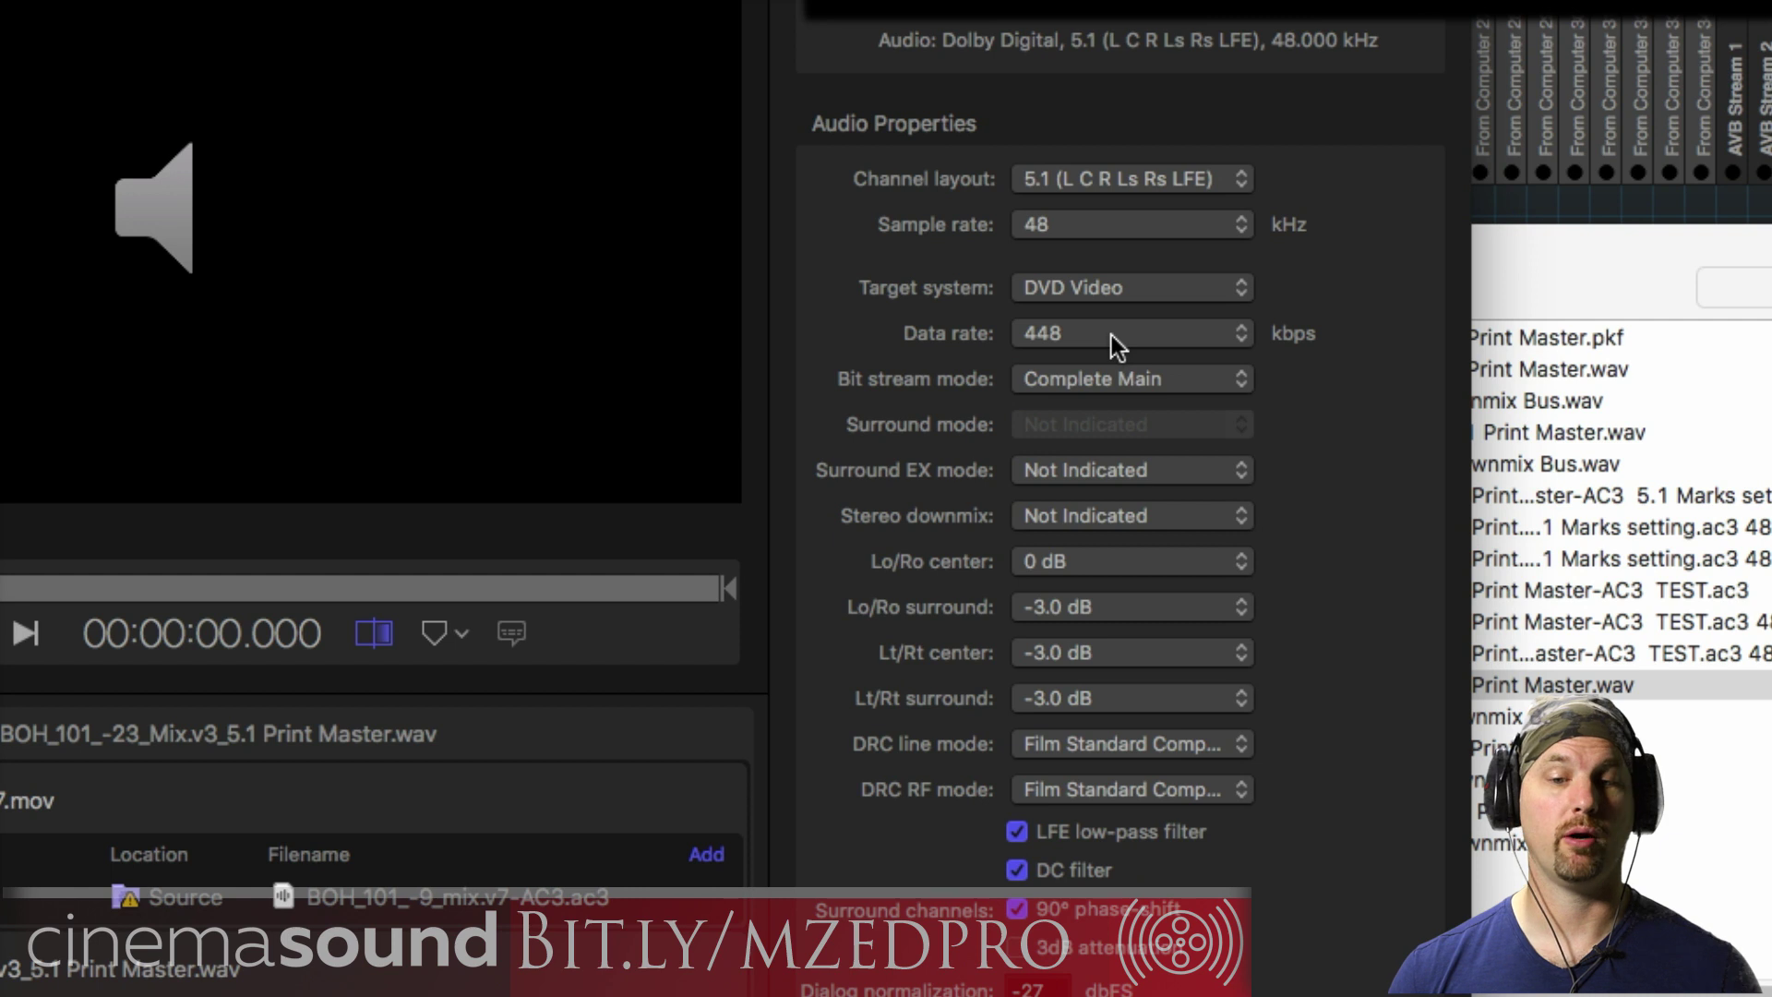
{"action": "left_click", "coordinate": [1094, 333]}
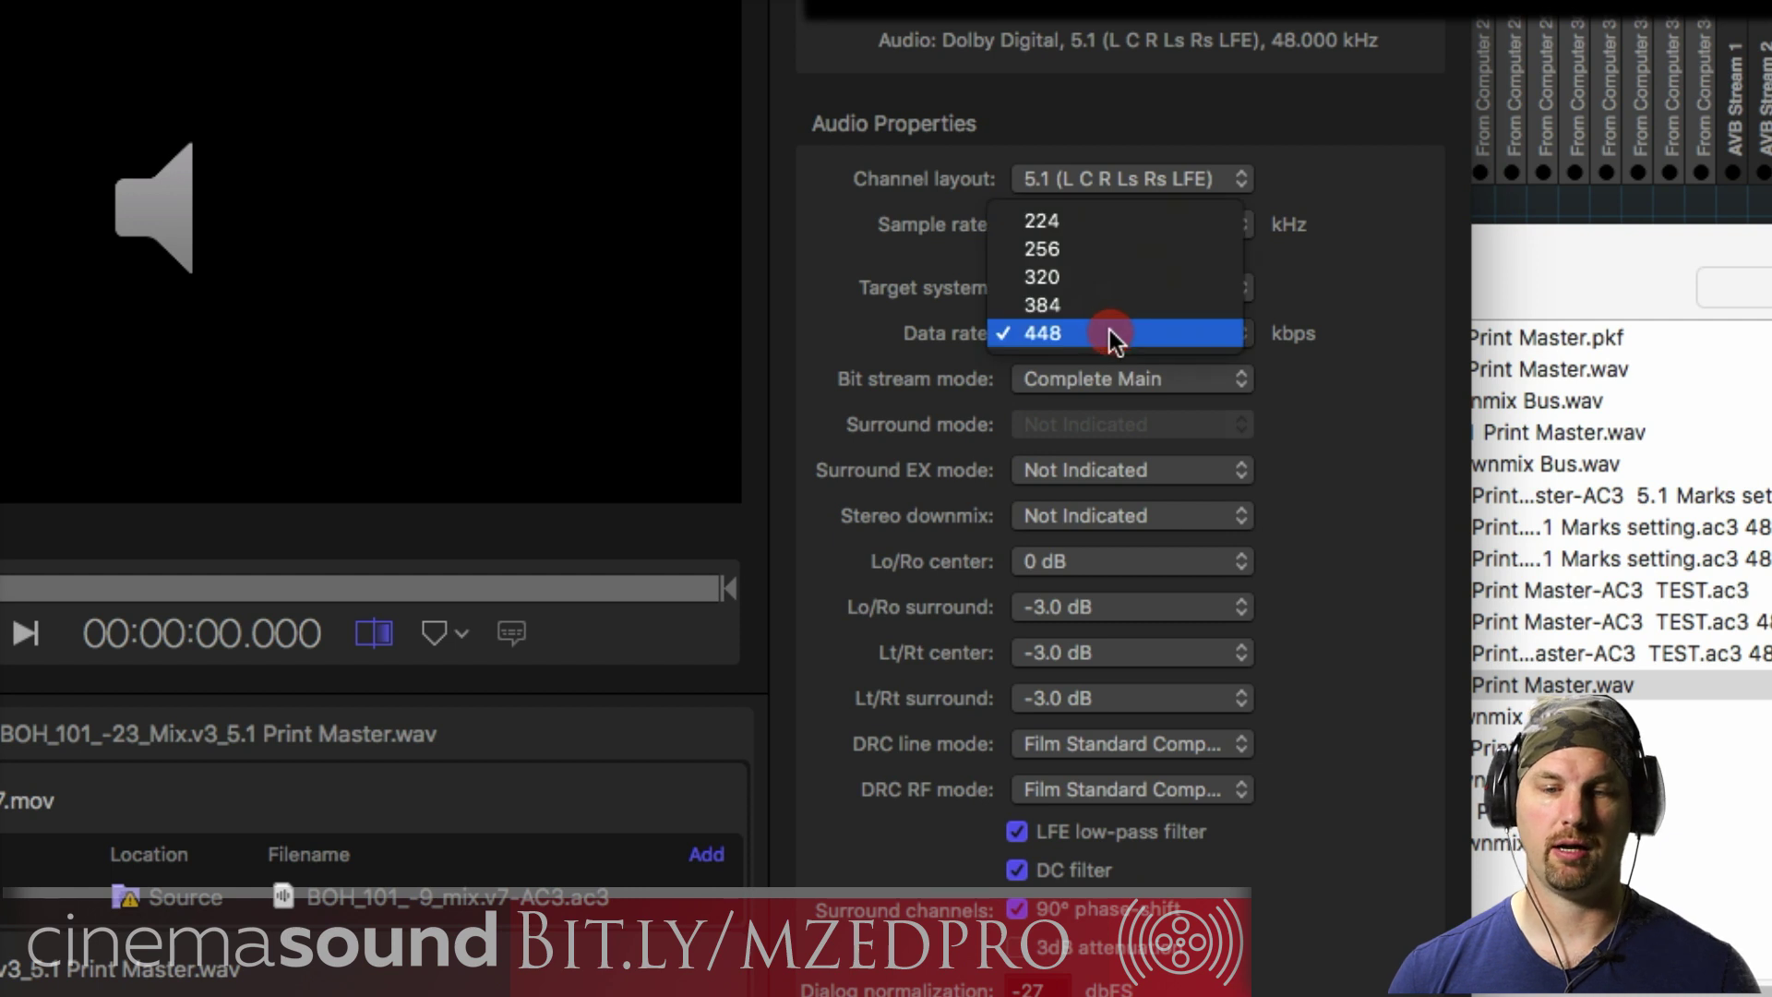
{"action": "left_click", "coordinate": [1109, 330]}
{"action": "left_click", "coordinate": [1104, 173]}
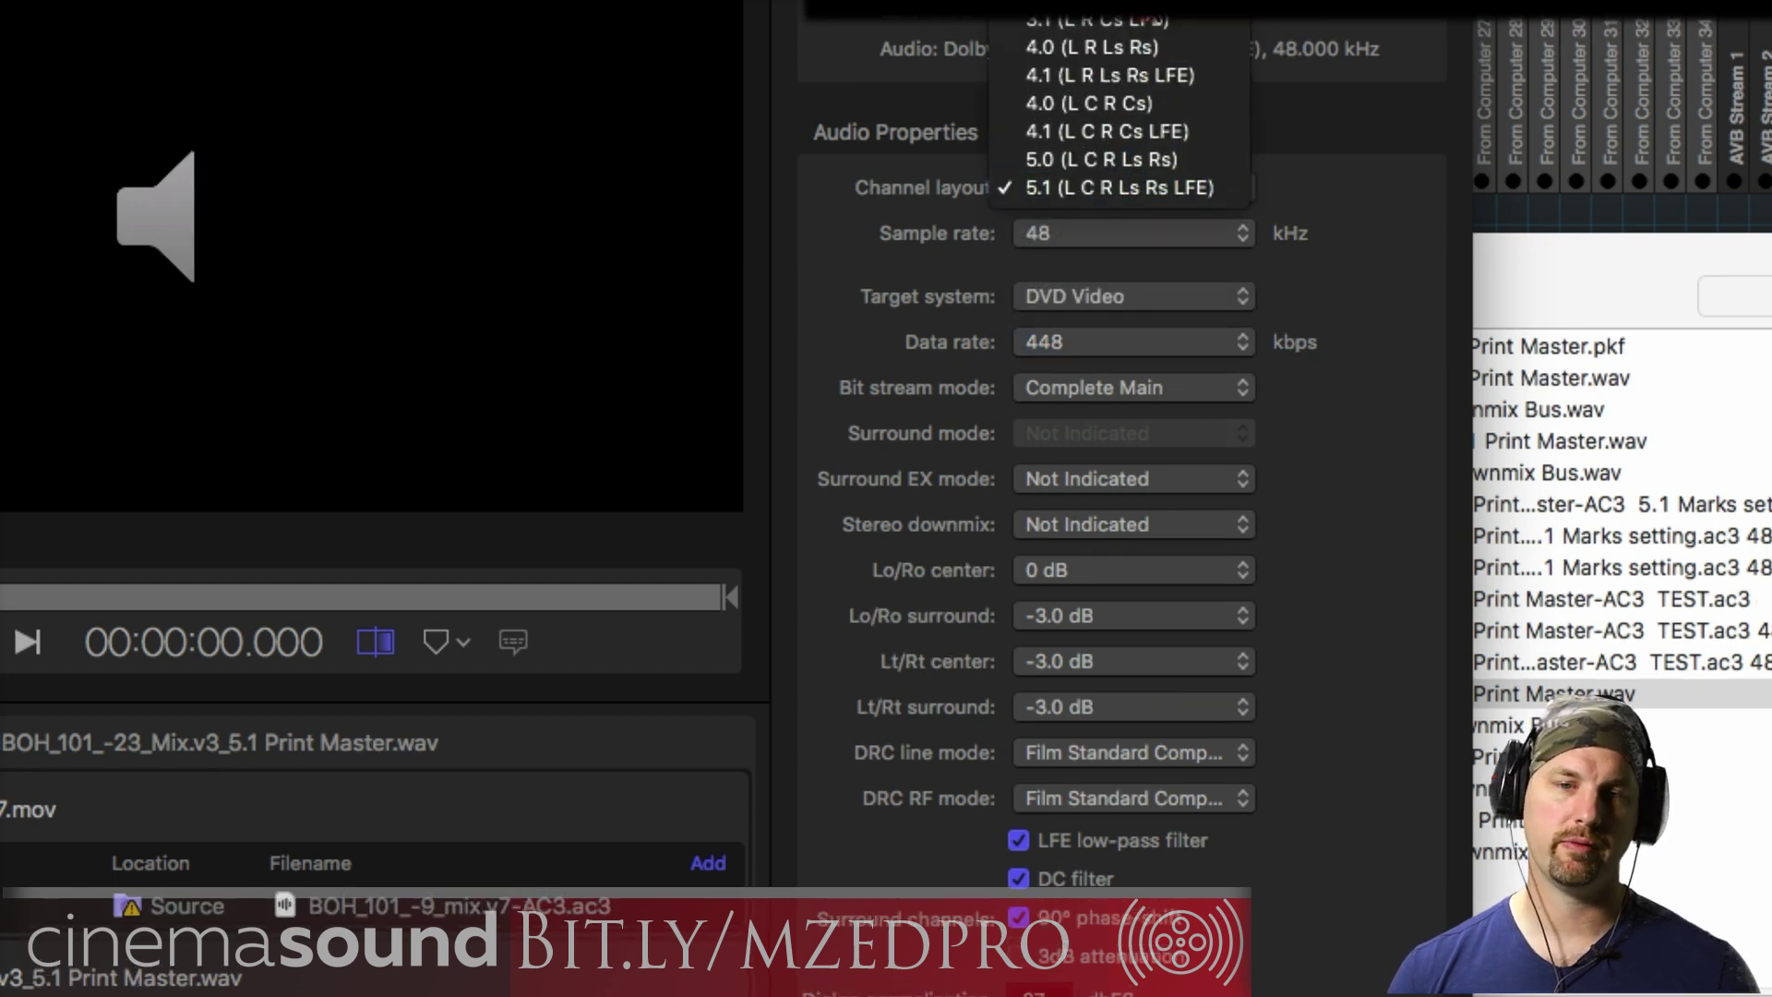
{"action": "left_click", "coordinate": [1237, 217]}
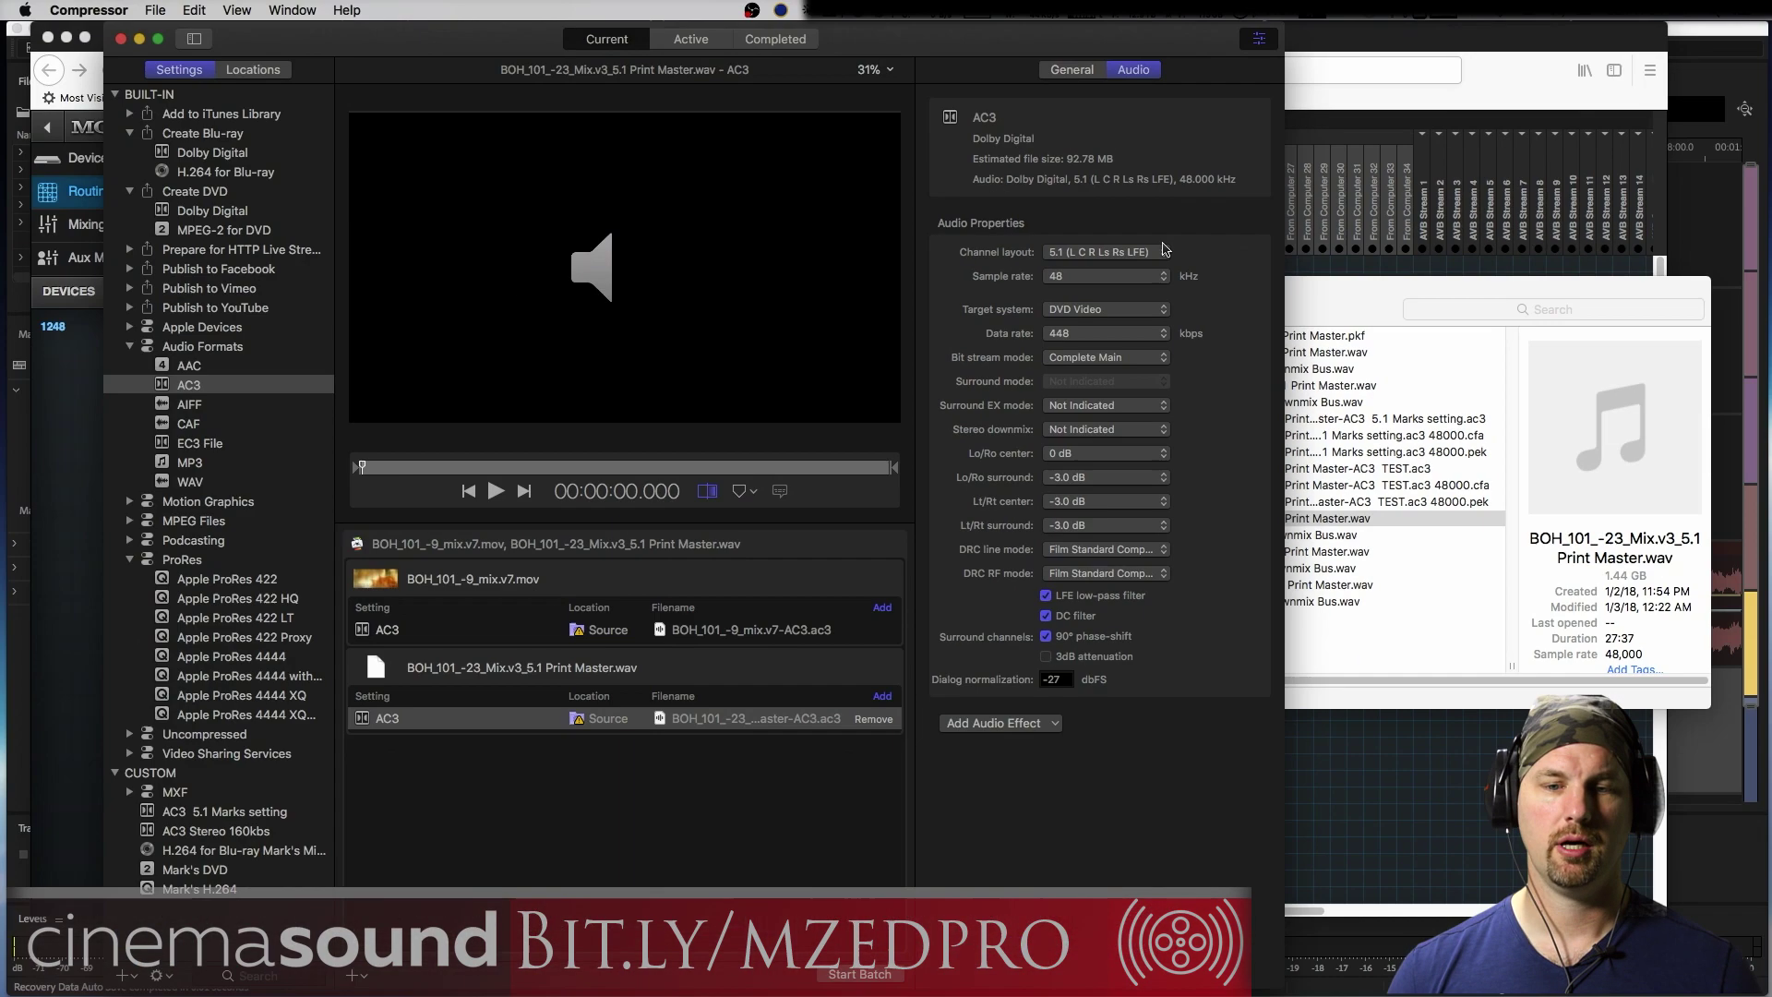
{"action": "left_click", "coordinate": [1104, 255]}
{"action": "left_click", "coordinate": [1104, 109]}
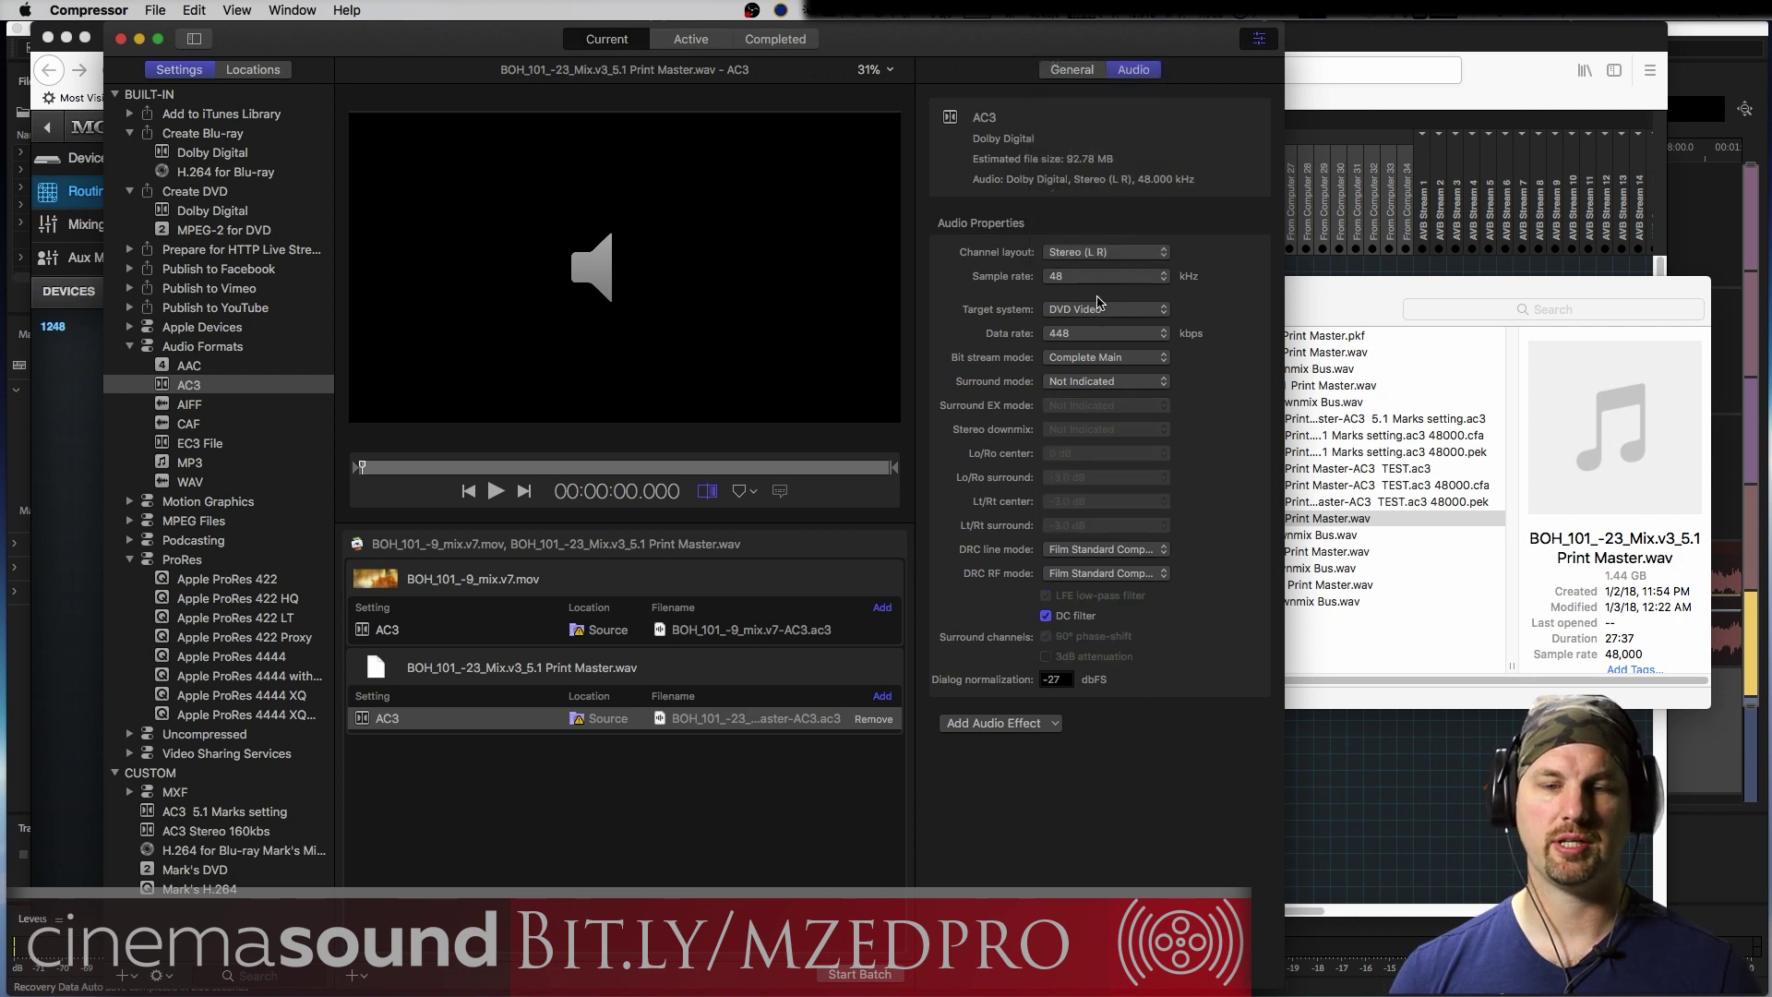
{"action": "left_click", "coordinate": [1094, 334]}
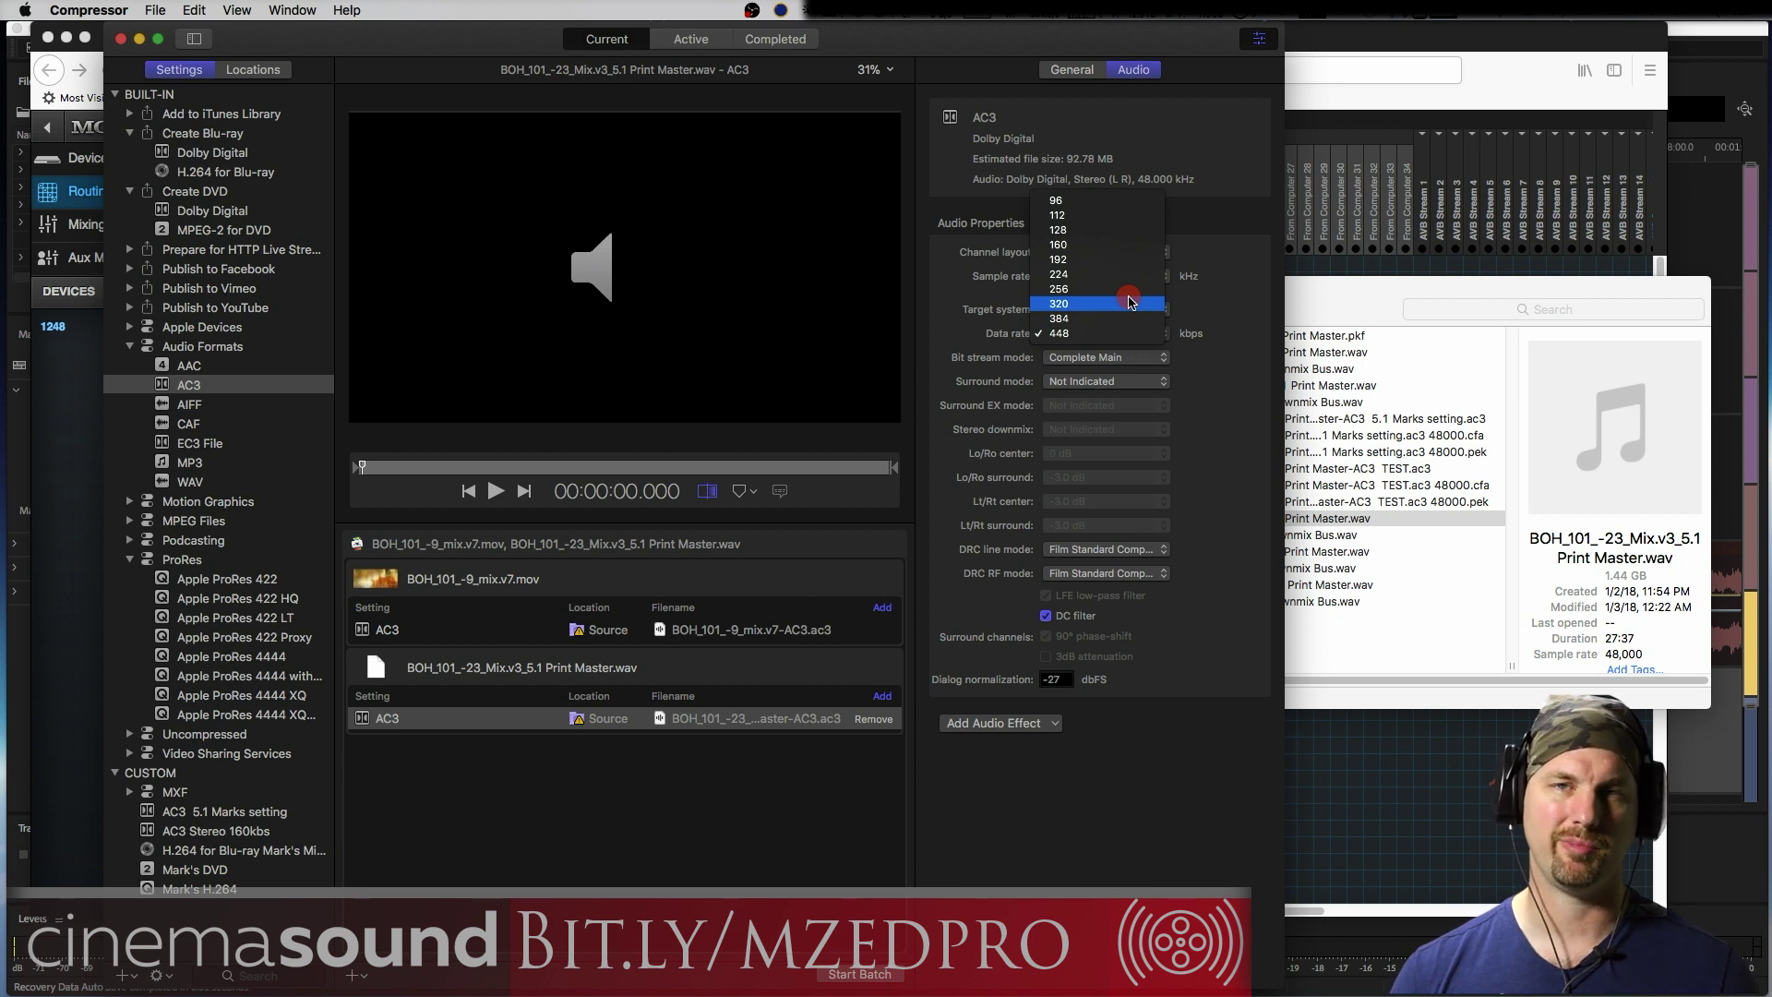
{"action": "left_click", "coordinate": [1264, 260]}
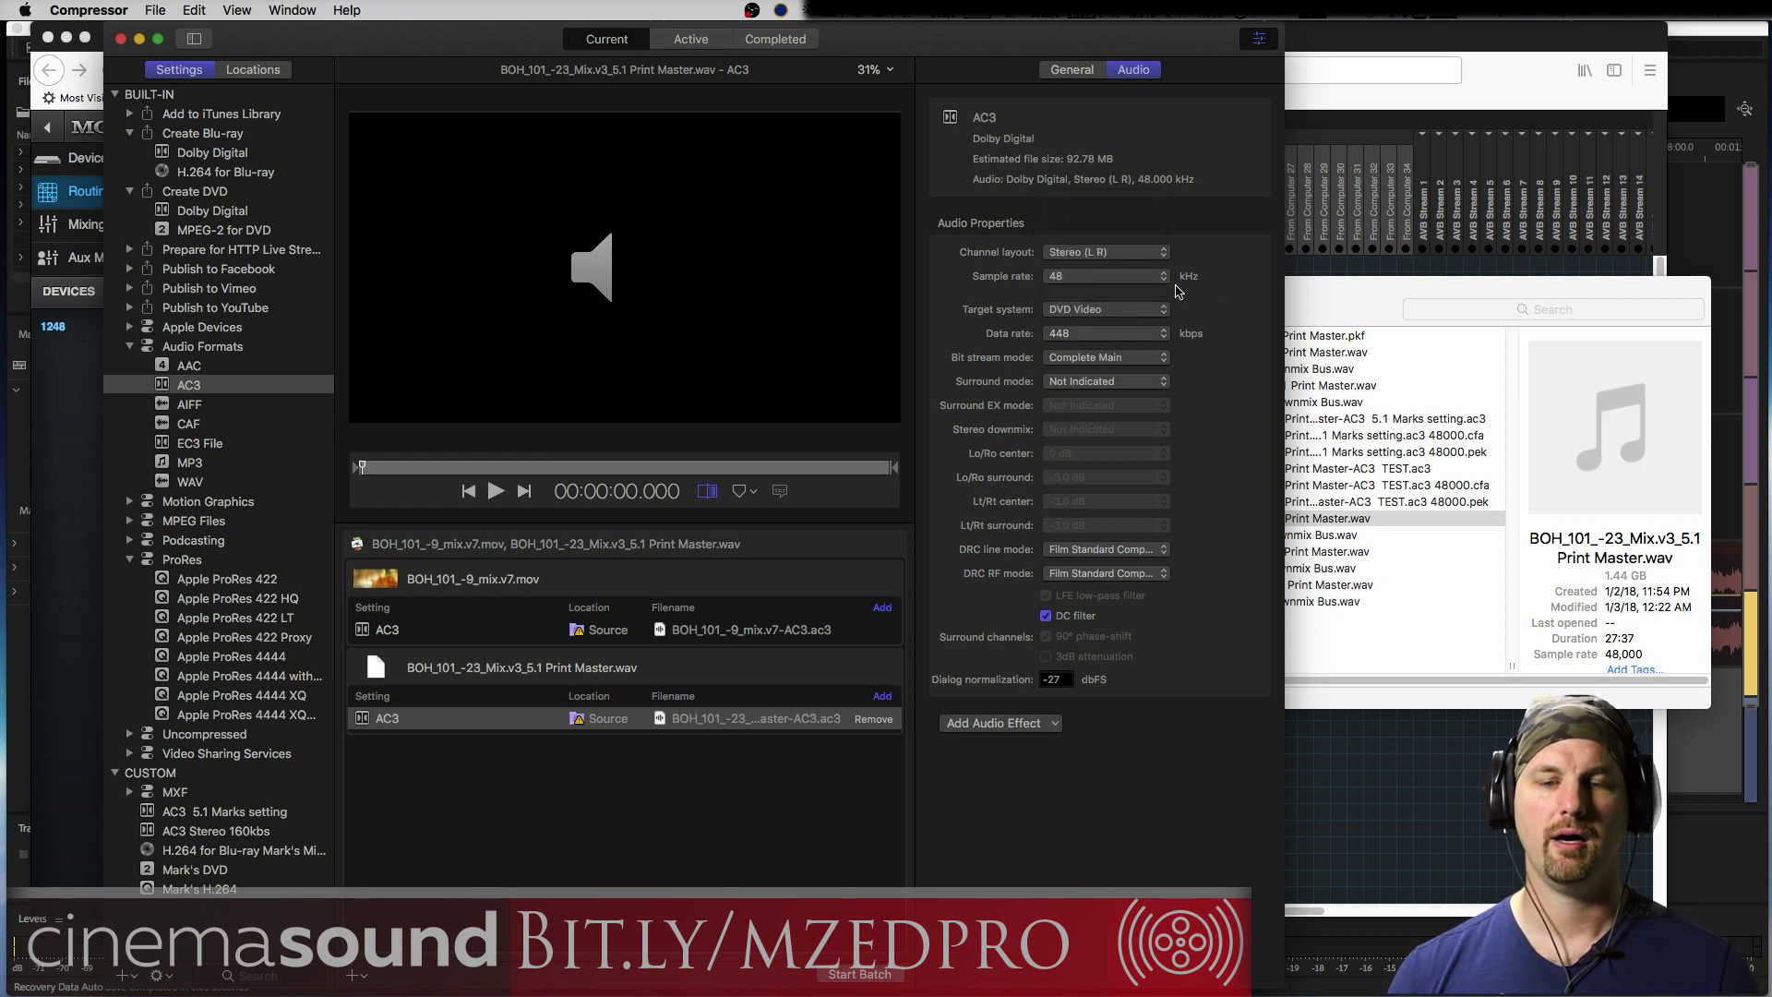
{"action": "left_click", "coordinate": [1105, 259]}
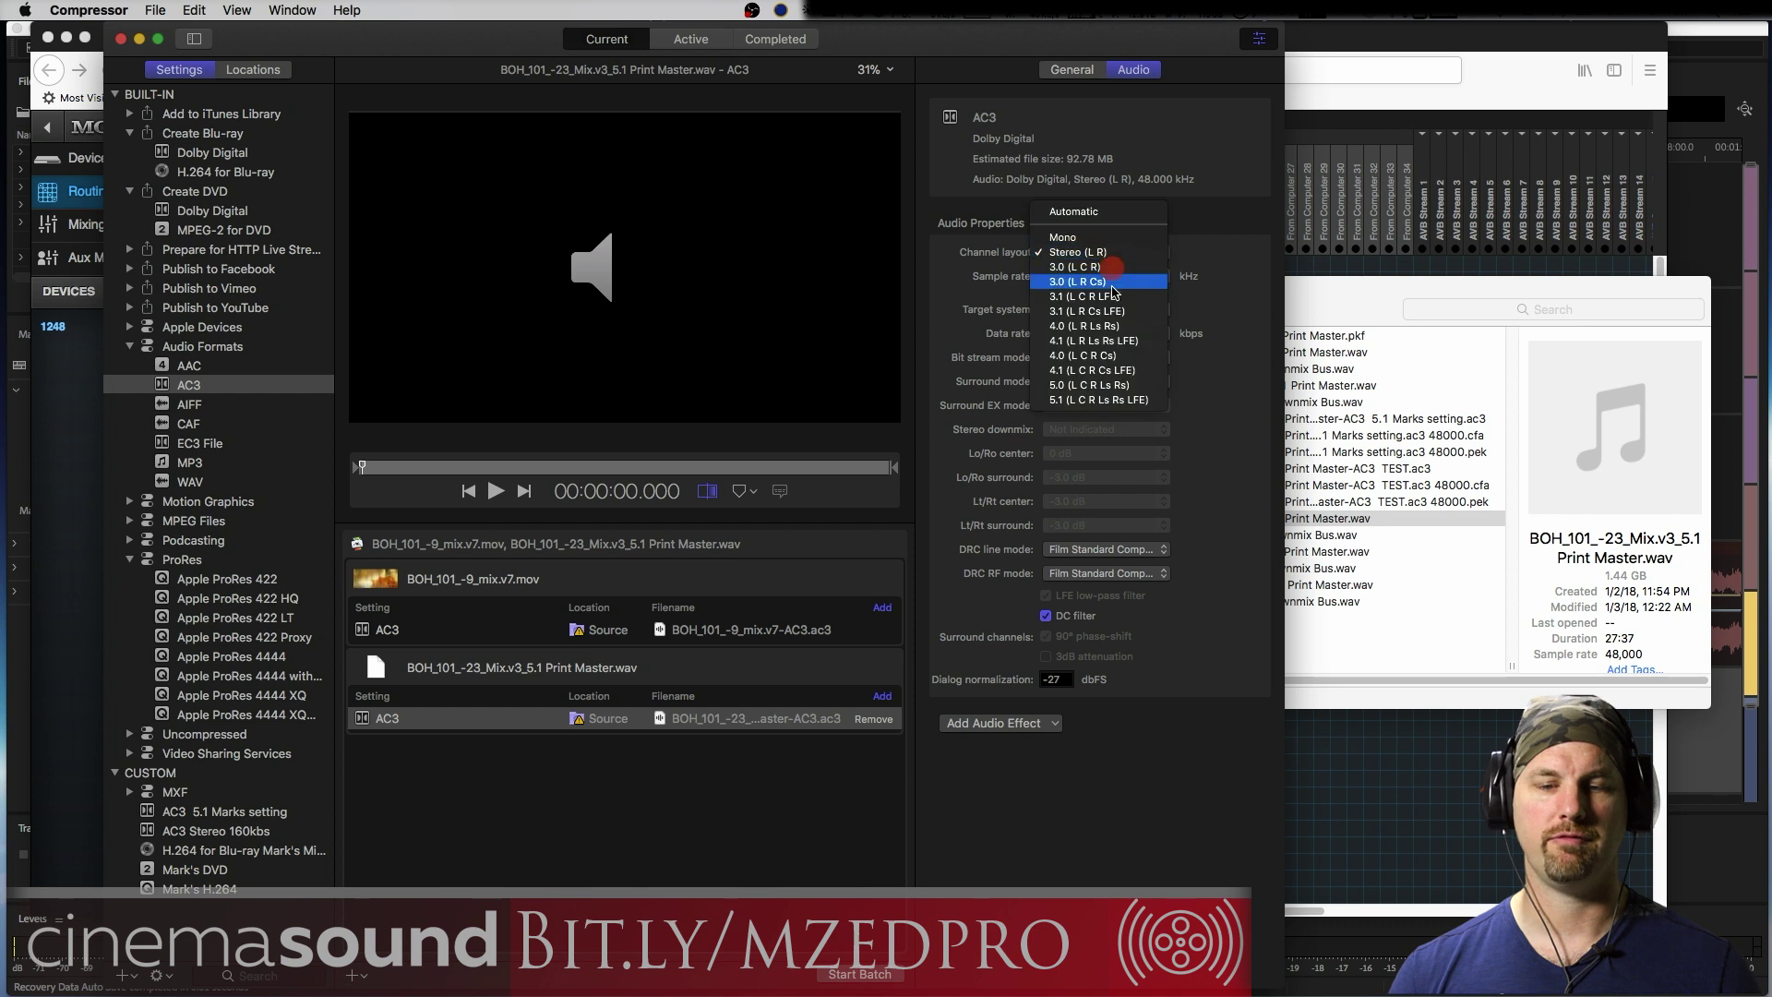
{"action": "left_click", "coordinate": [1117, 396]}
{"action": "left_click", "coordinate": [1092, 333]}
{"action": "left_click", "coordinate": [1092, 333]}
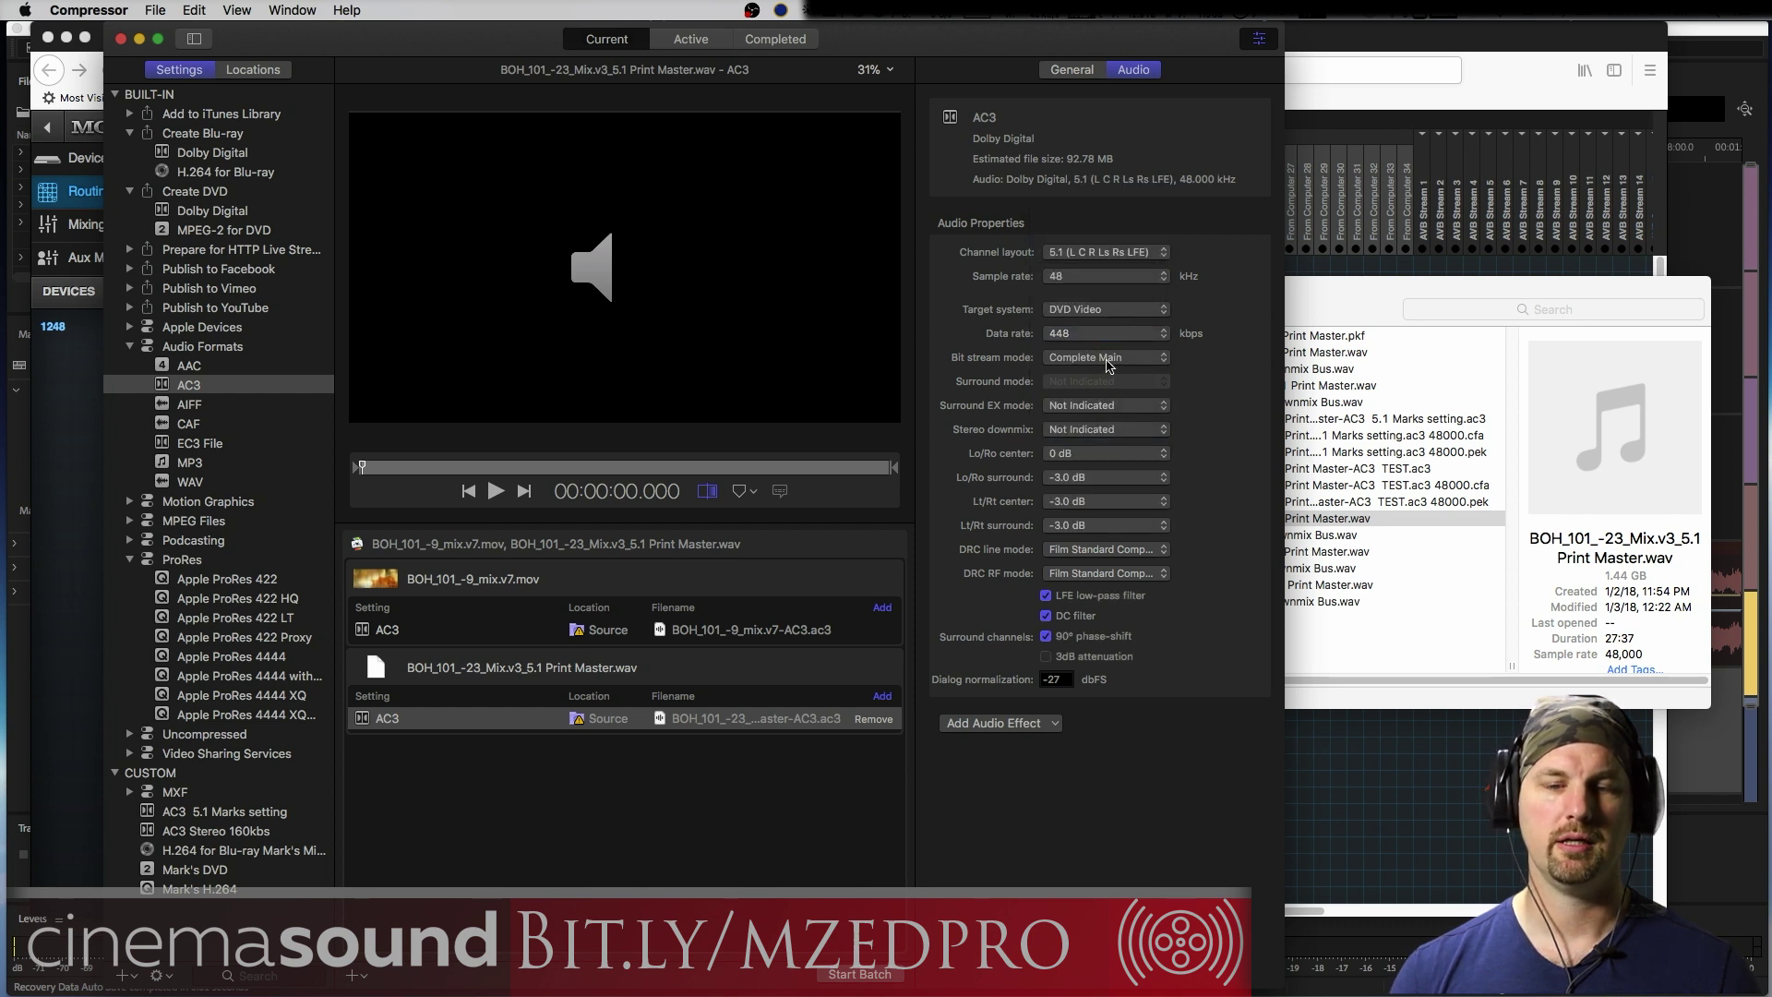
{"action": "left_click", "coordinate": [1111, 358]}
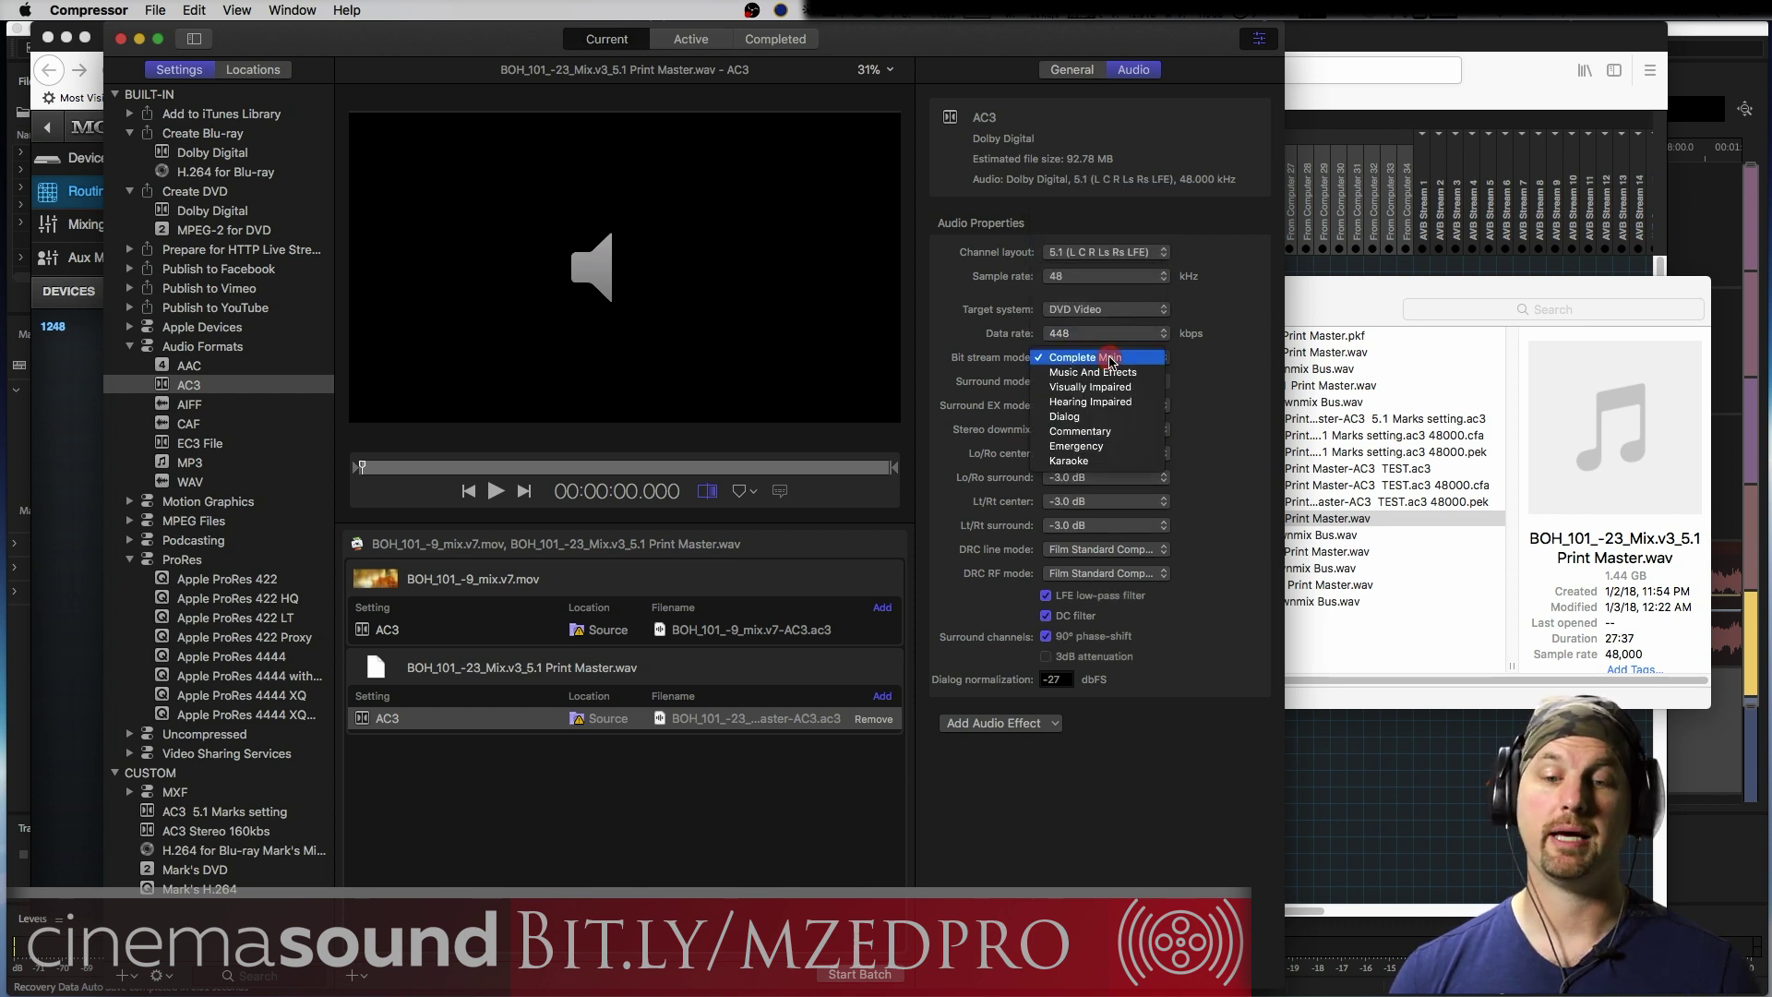
{"action": "left_click", "coordinate": [1111, 360]}
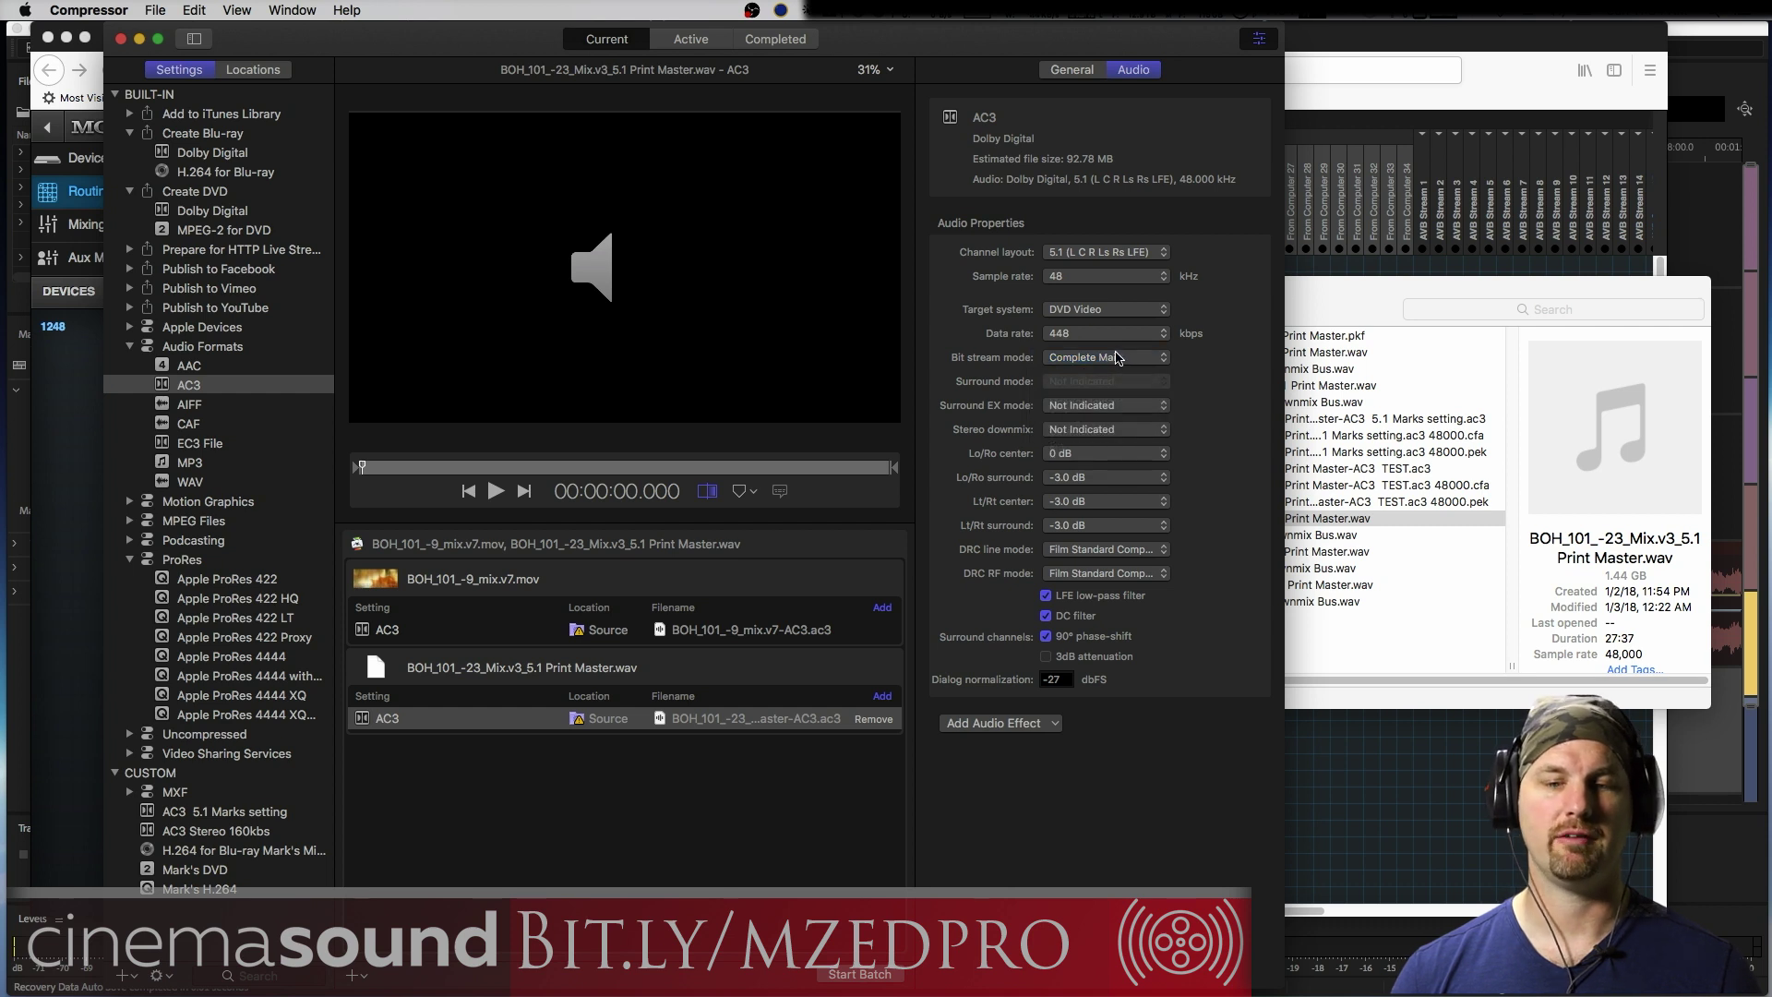
{"action": "left_click", "coordinate": [1099, 407]}
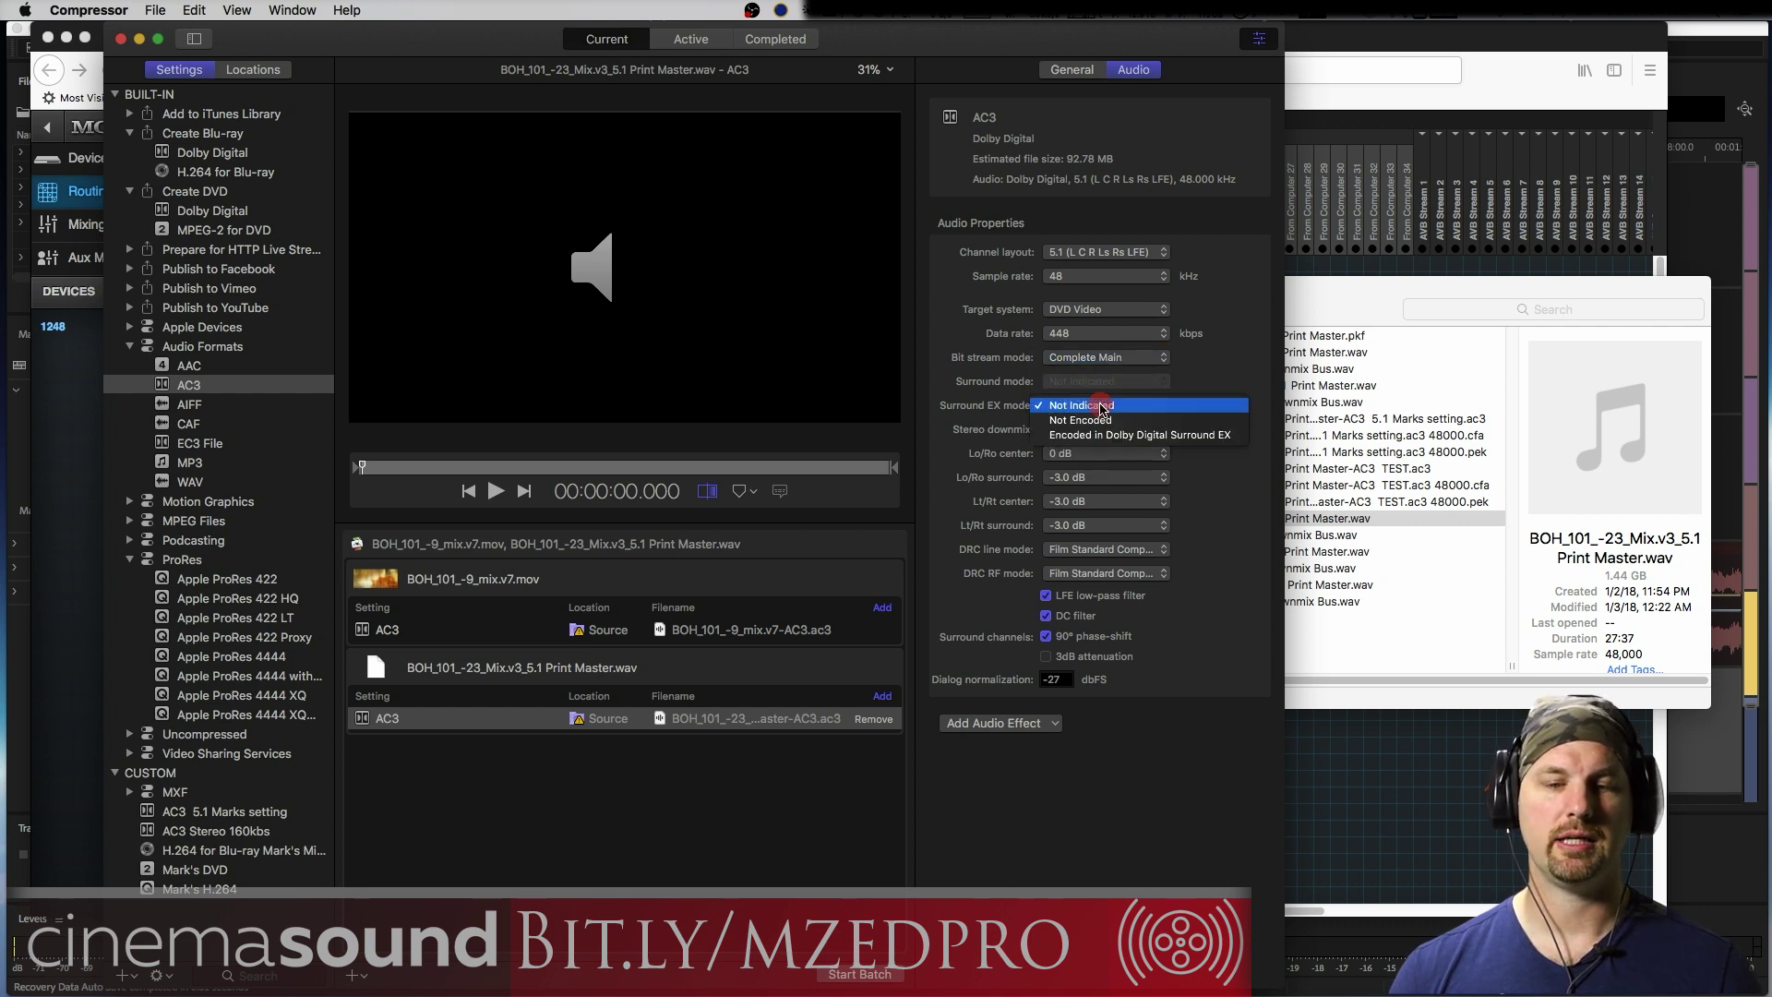
{"action": "left_click", "coordinate": [1150, 408]}
{"action": "left_click", "coordinate": [1119, 431]}
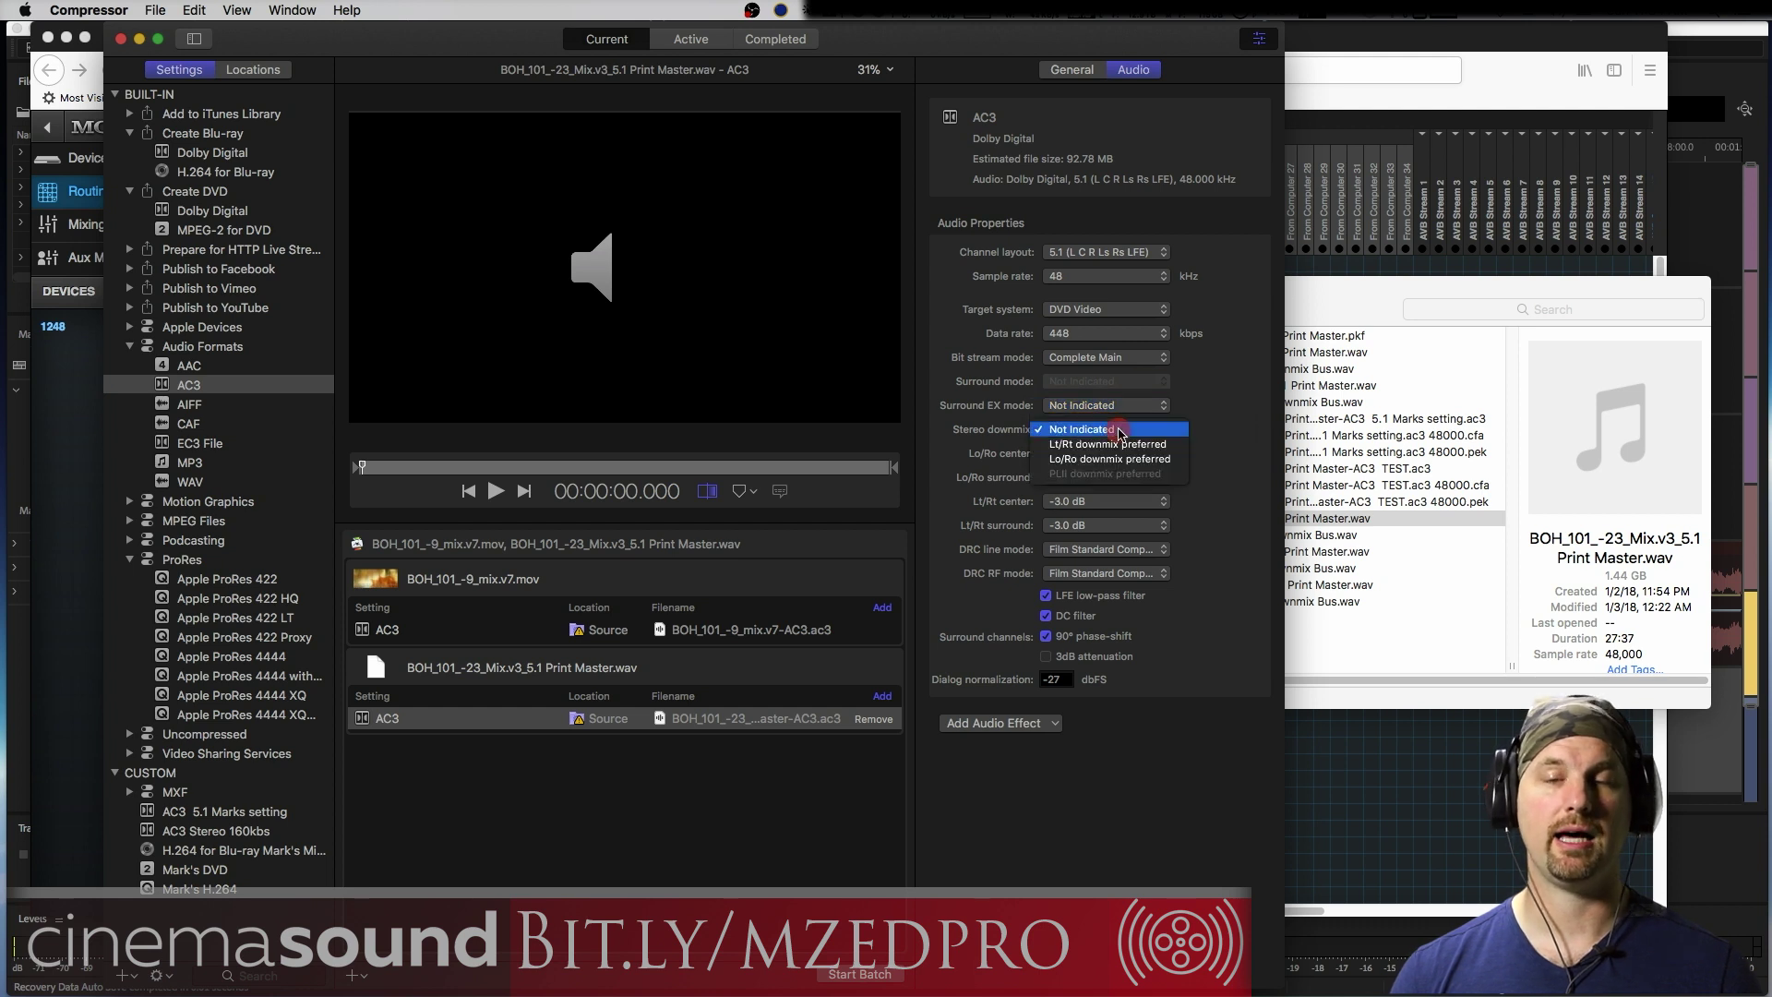
{"action": "left_click", "coordinate": [1121, 431]}
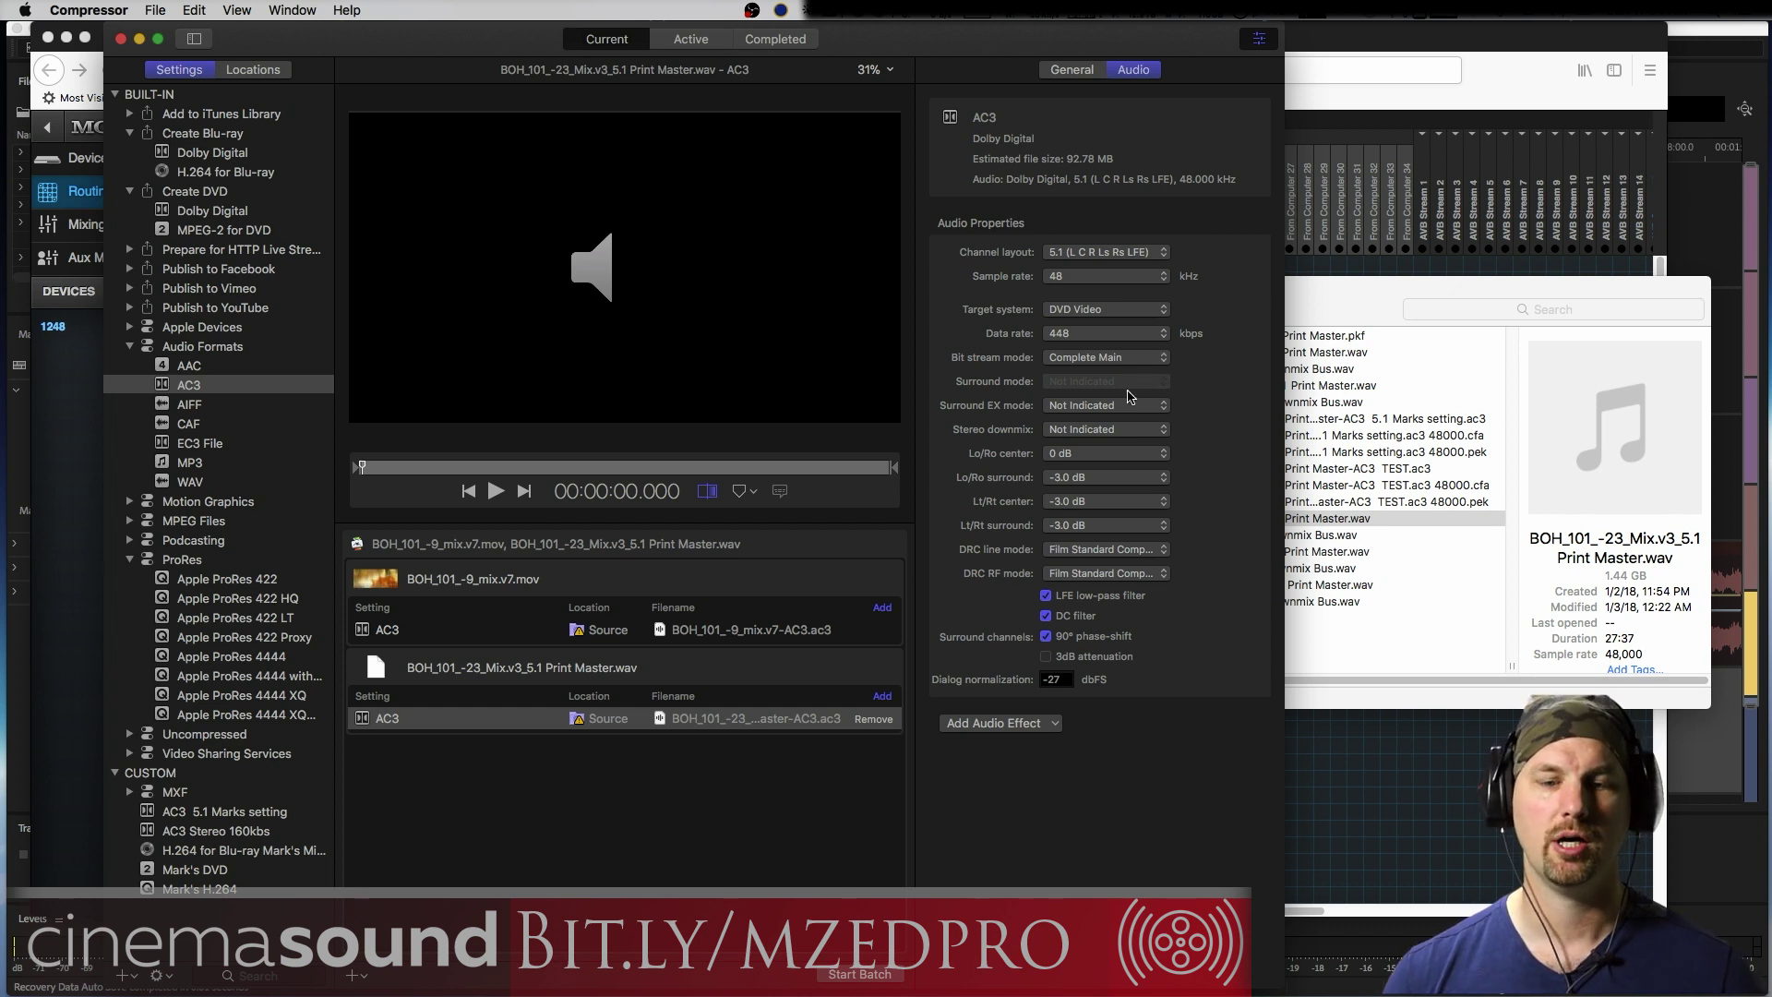
{"action": "left_click", "coordinate": [1109, 432]}
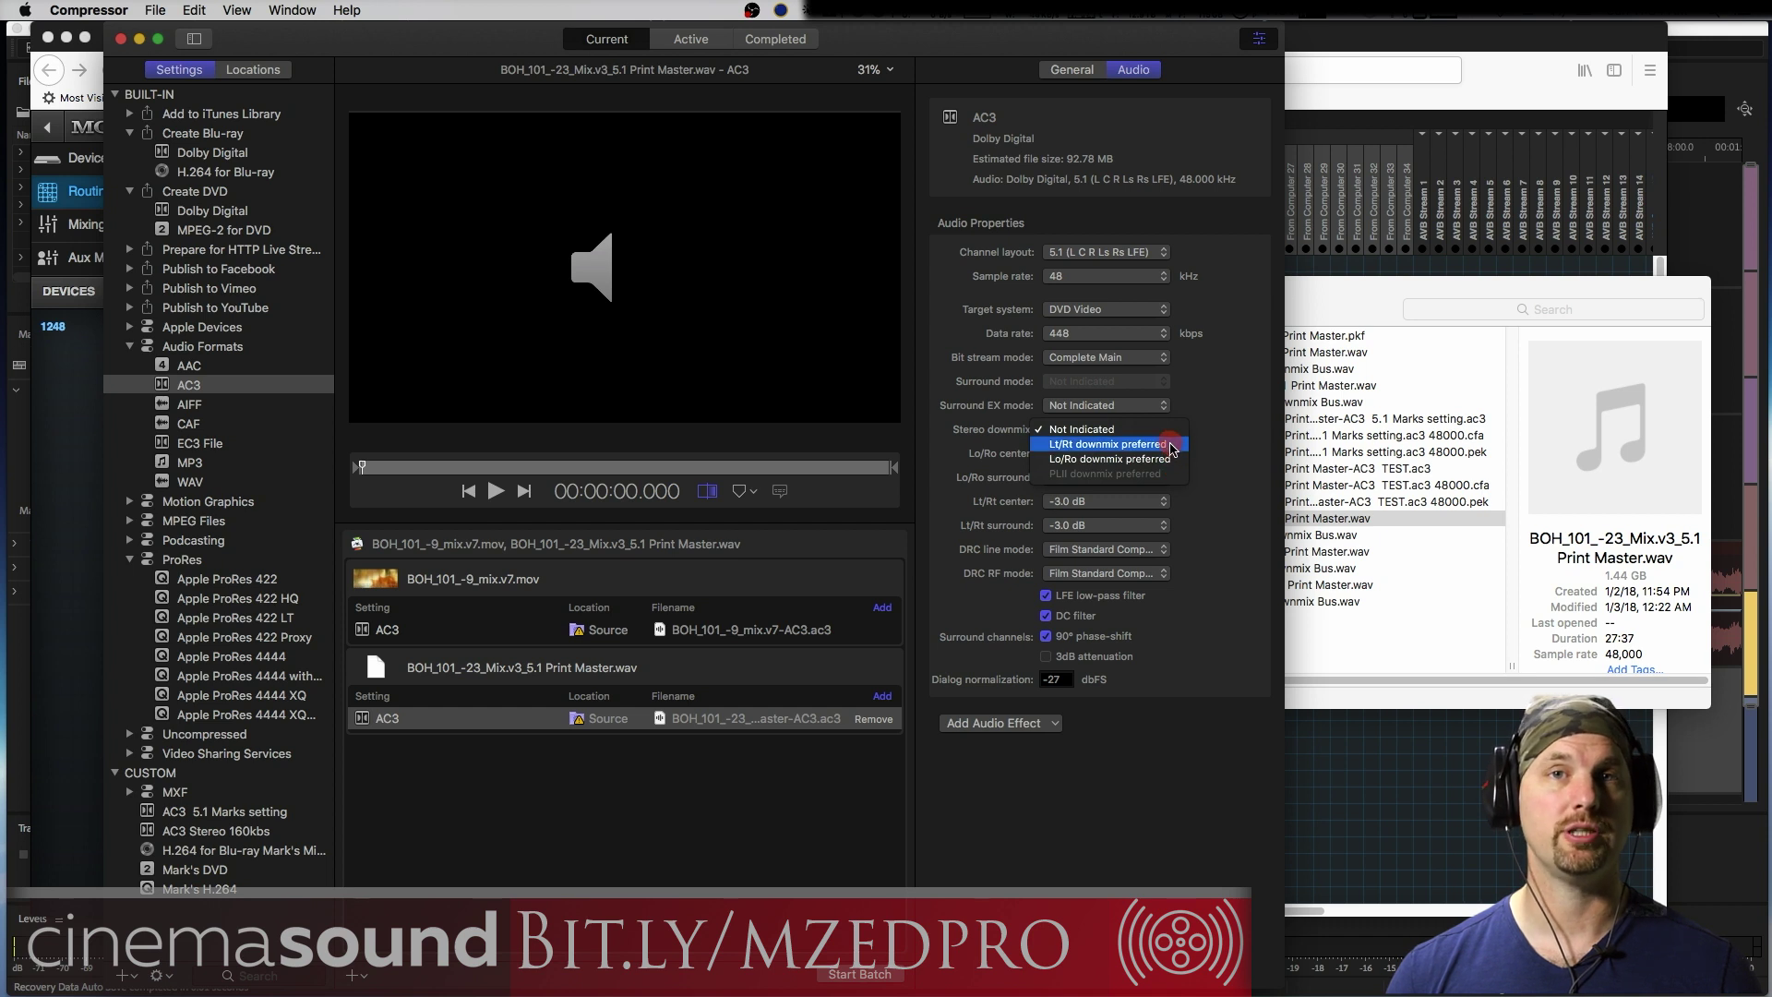
{"action": "left_click", "coordinate": [1248, 340]}
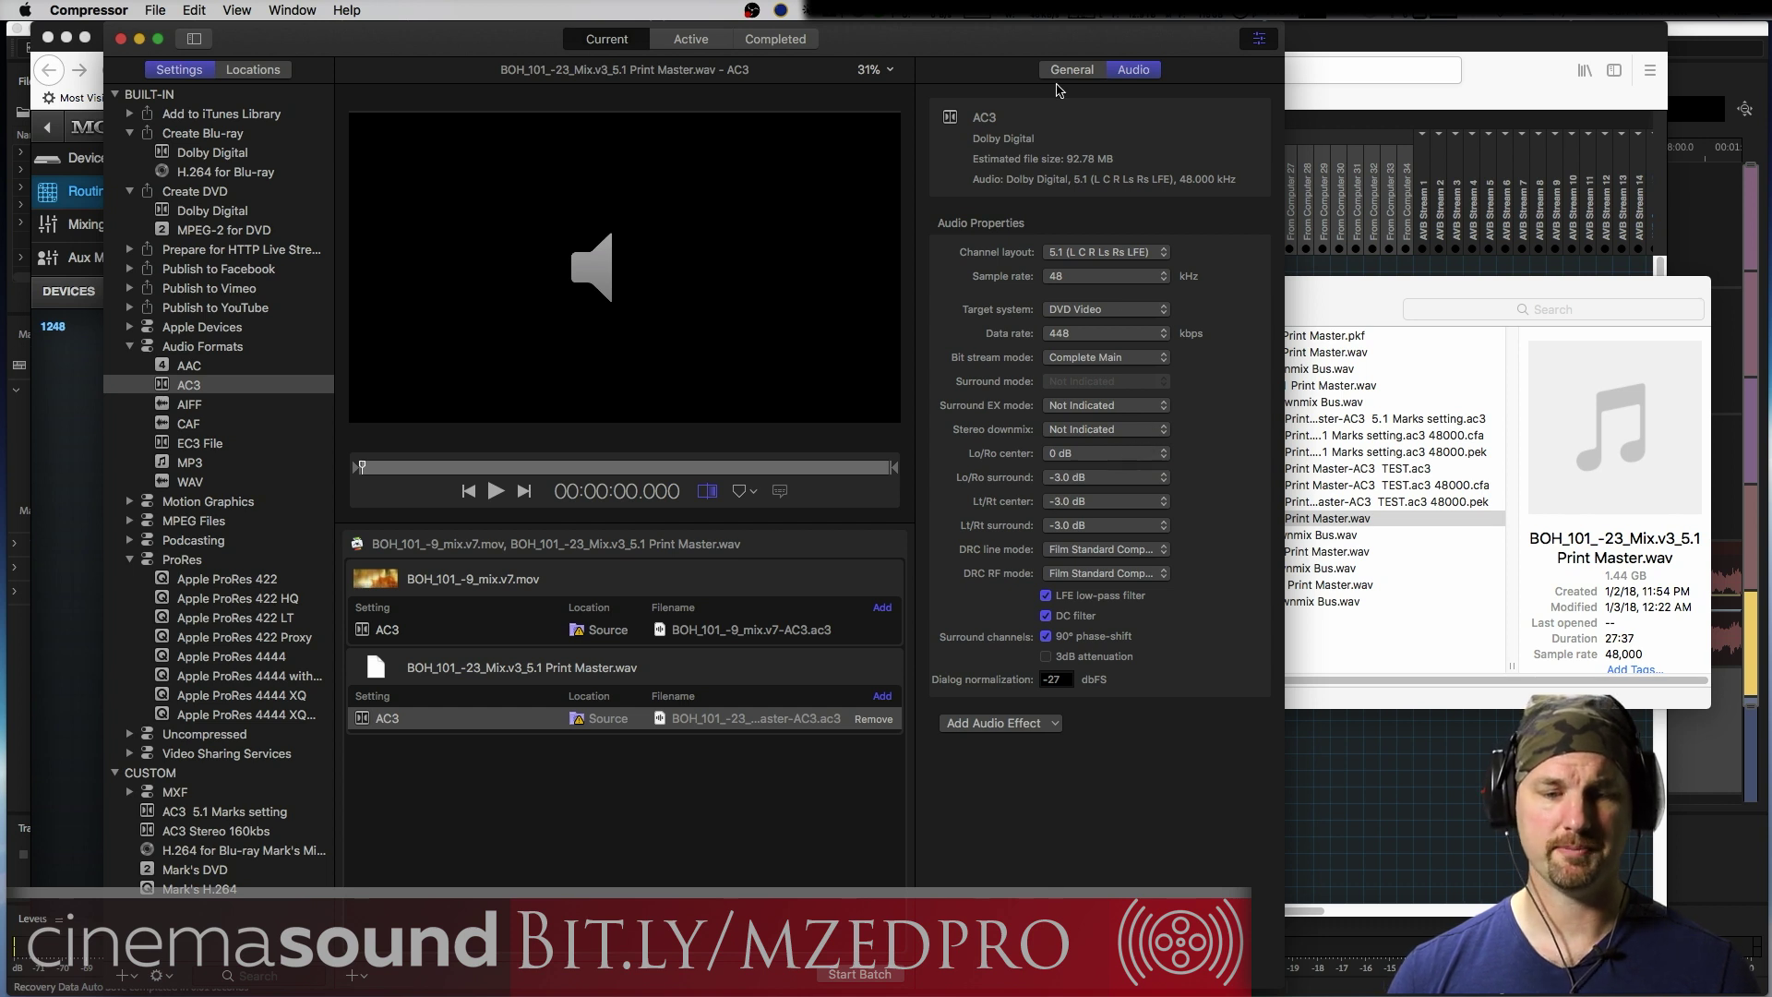
Set the Lo/Ro downmix to -3.0 dB center and -6.0 dB surround
{"action": "left_click", "coordinate": [1099, 454]}
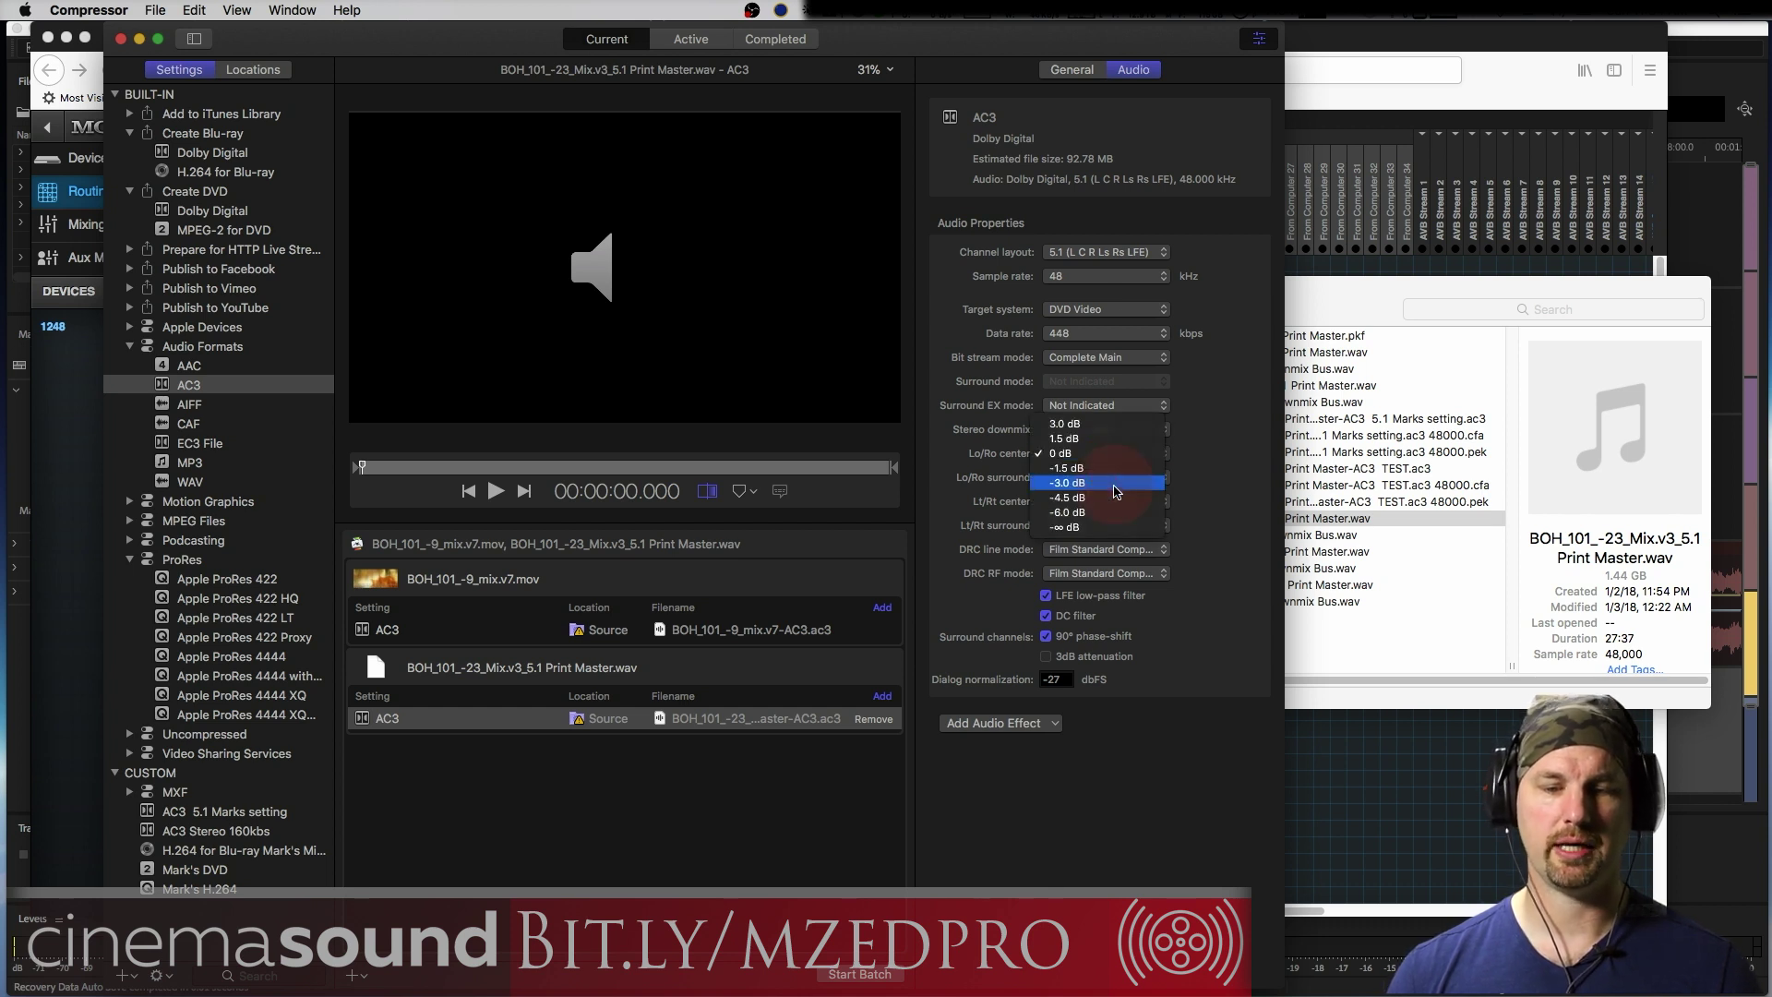
{"action": "left_click", "coordinate": [1110, 486]}
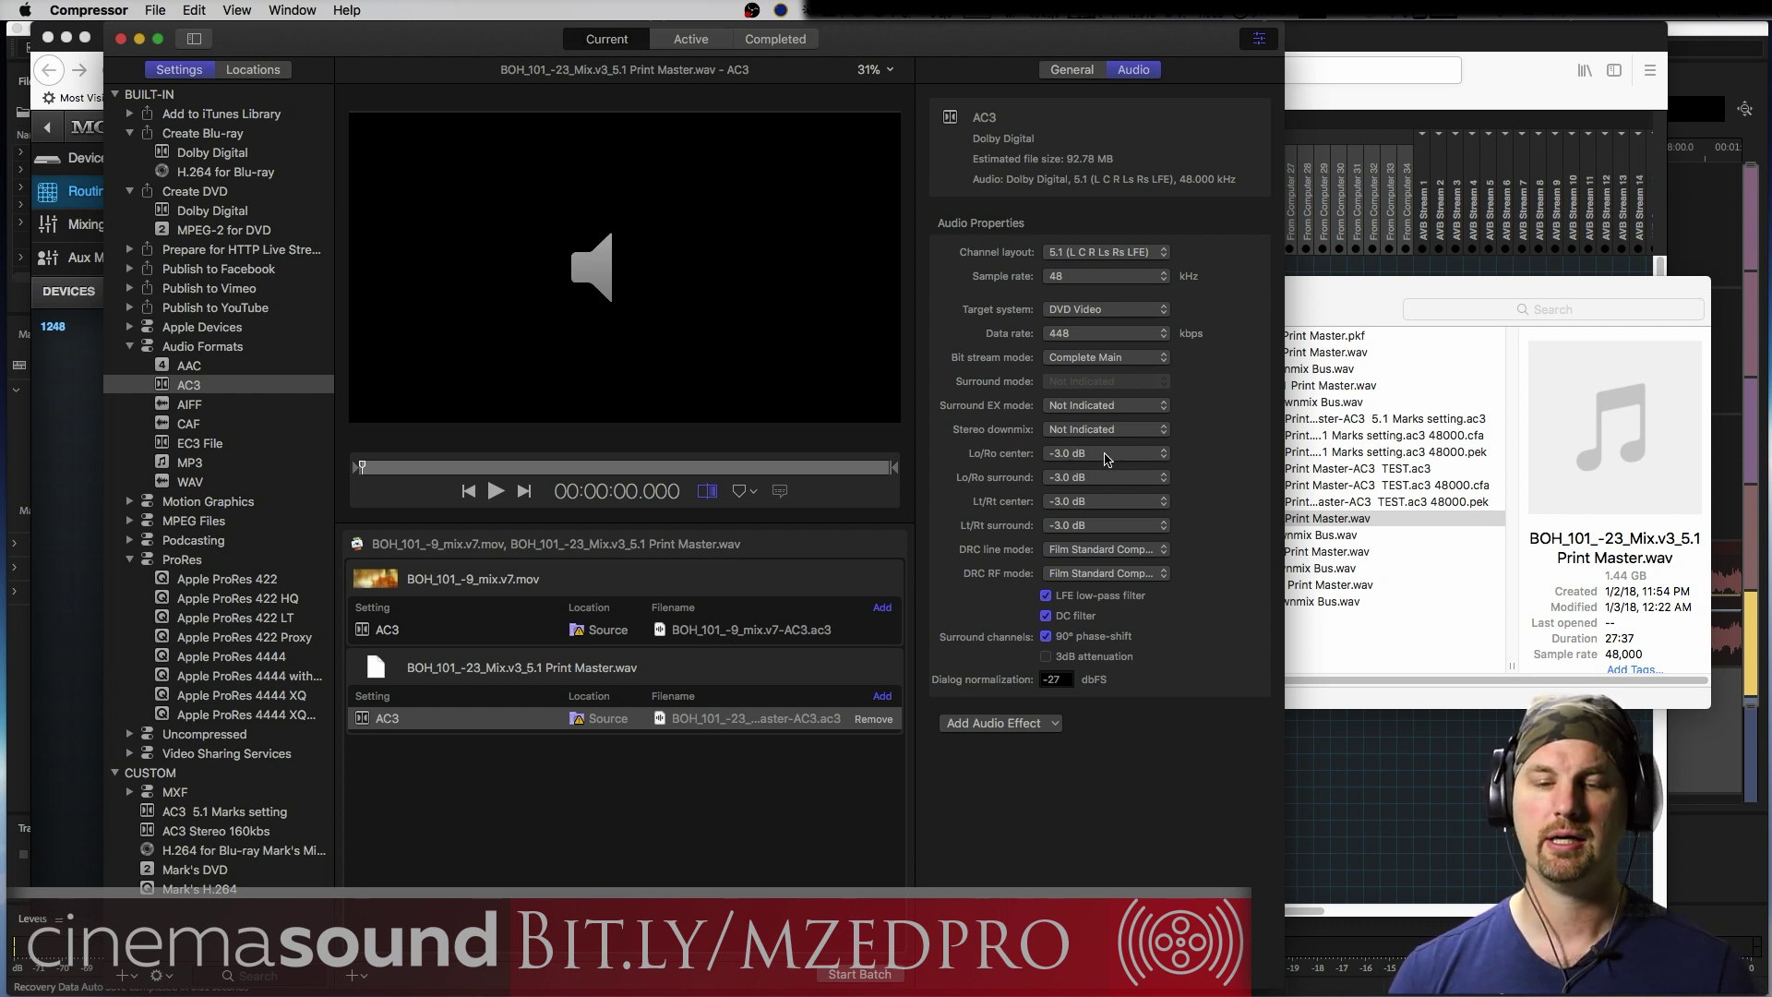
{"action": "left_click", "coordinate": [1105, 479]}
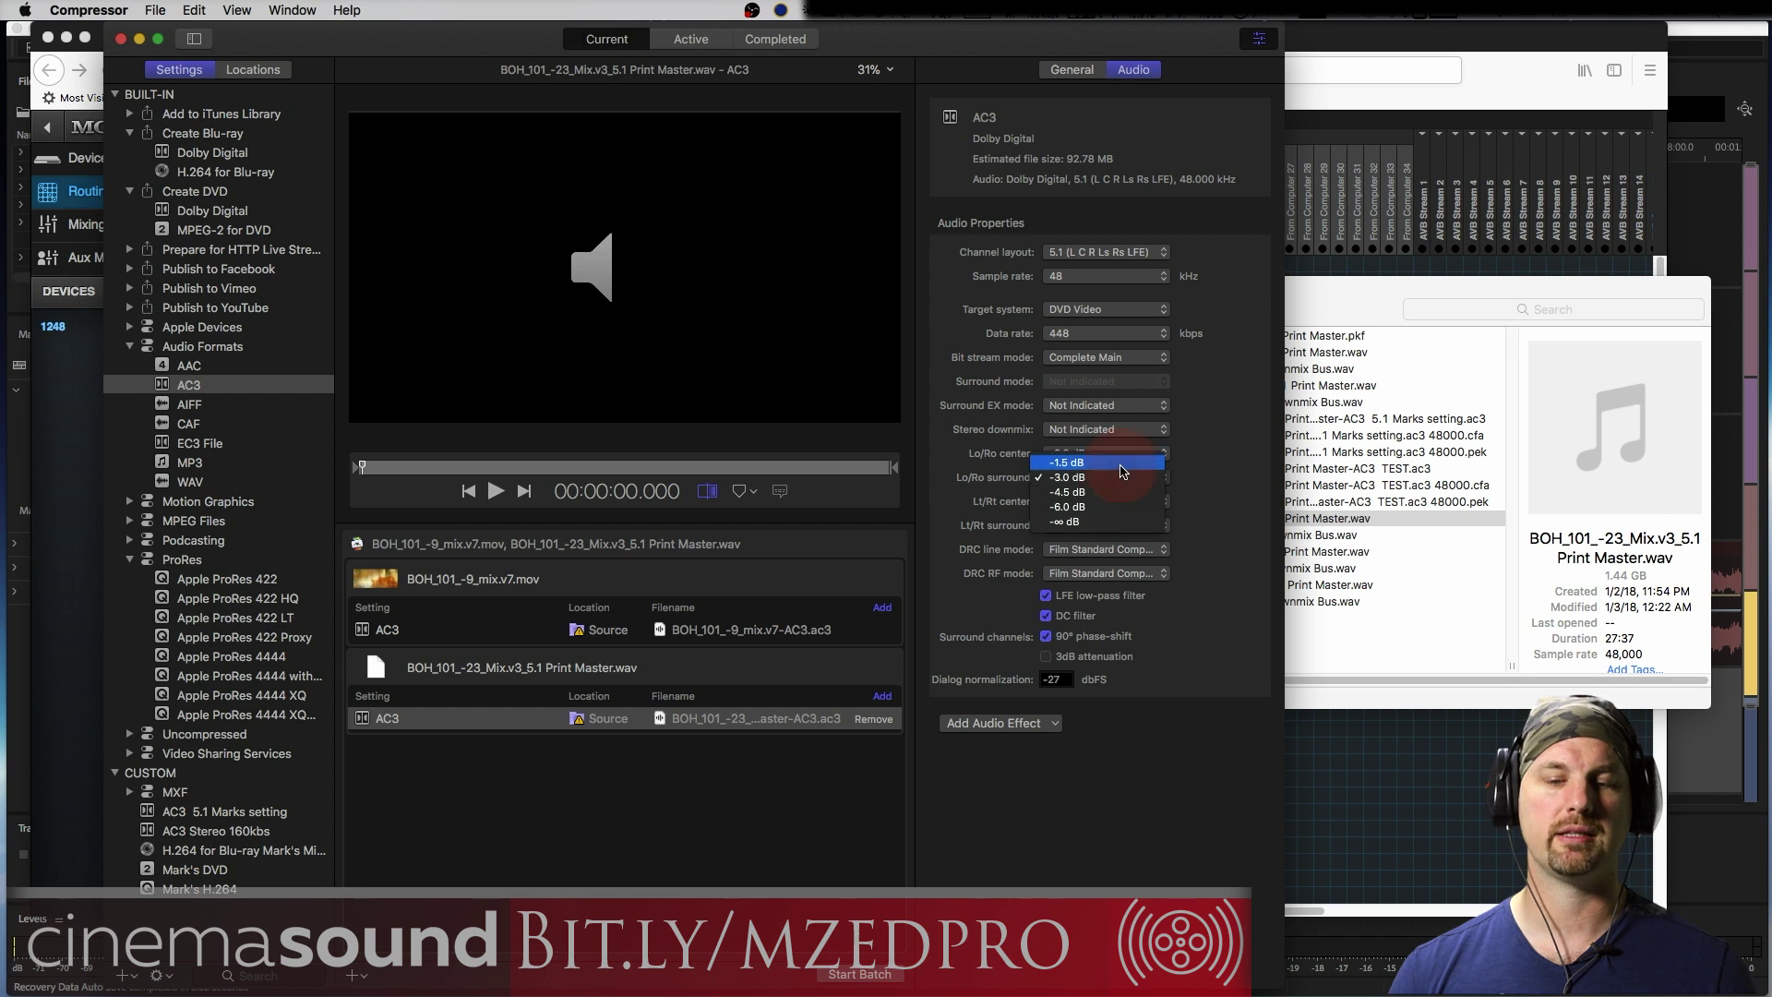
{"action": "left_click", "coordinate": [1110, 464]}
{"action": "left_click", "coordinate": [1109, 482]}
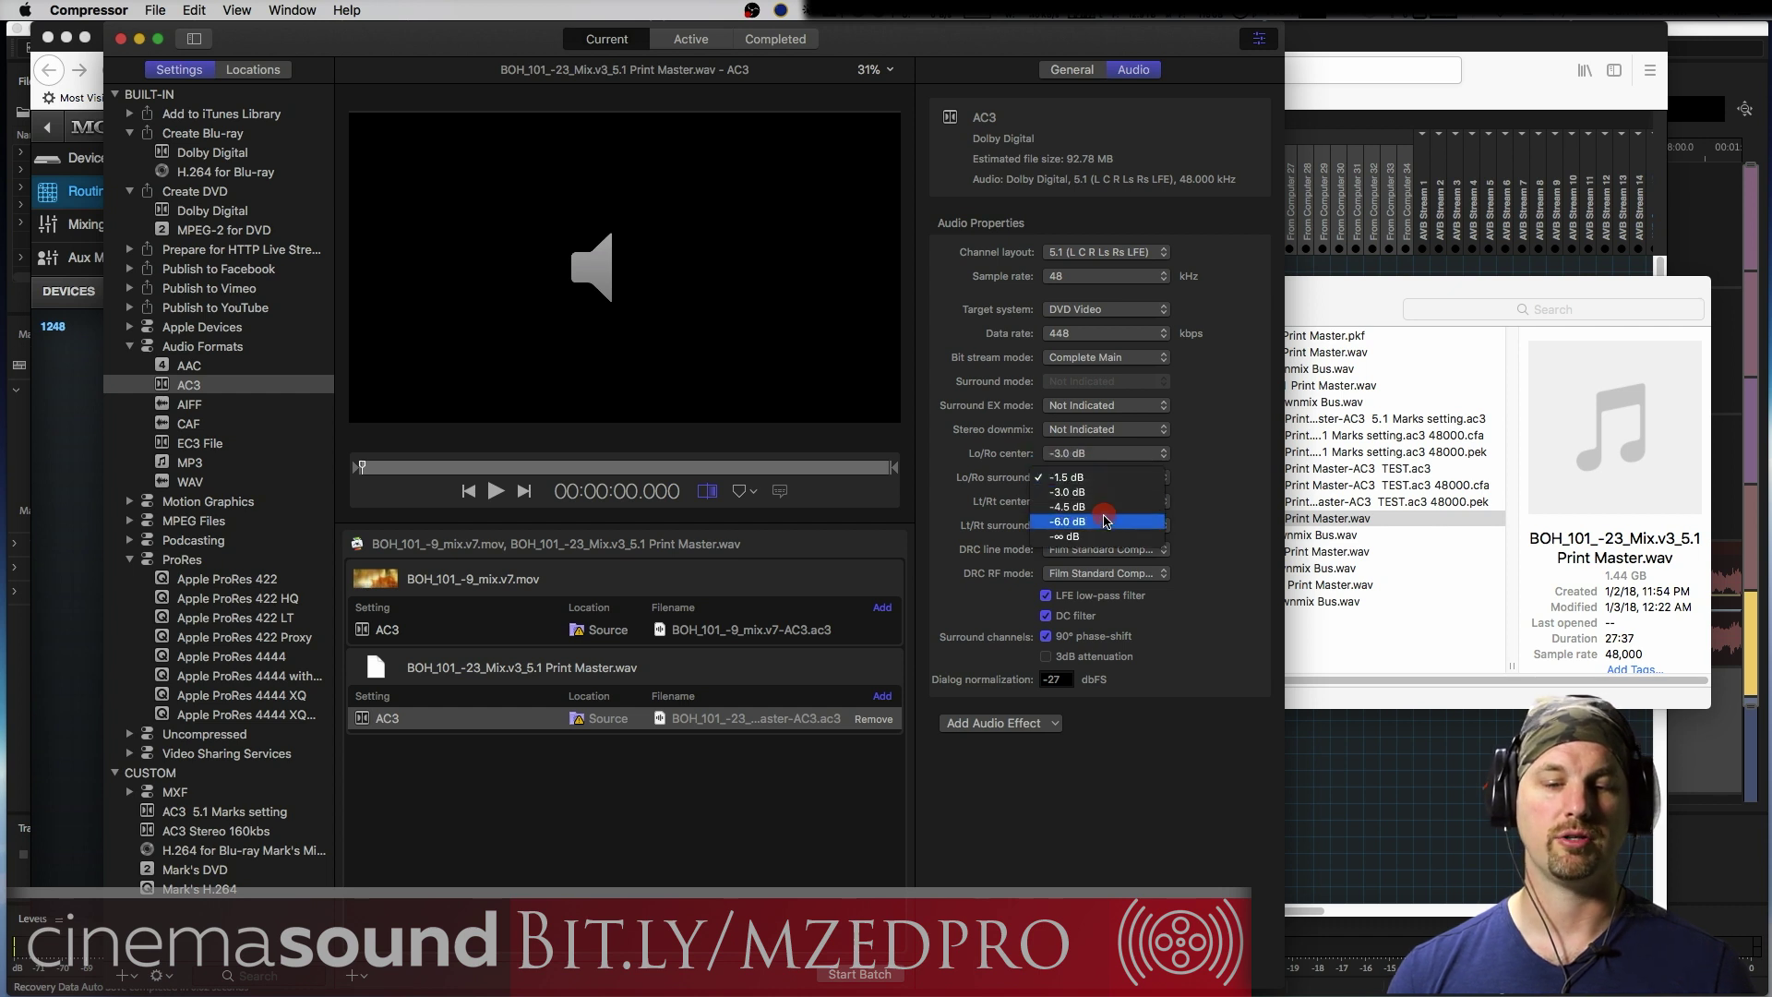
{"action": "left_click", "coordinate": [1111, 498]}
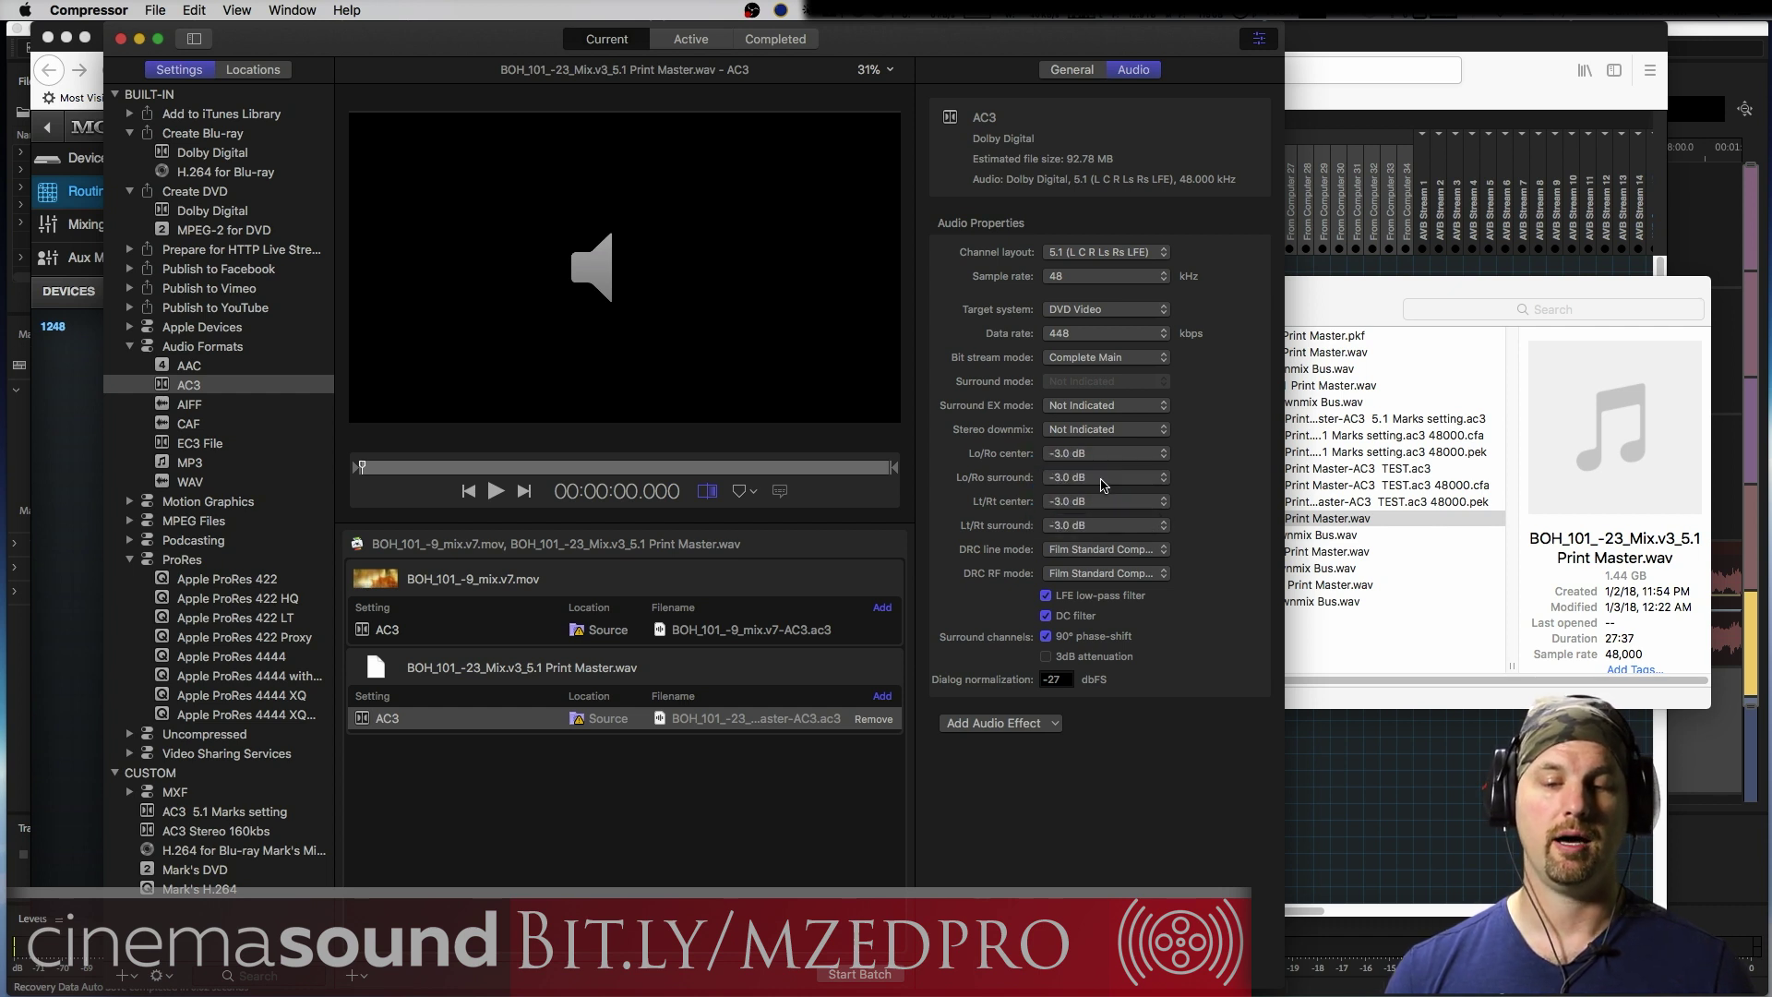
{"action": "left_click", "coordinate": [1108, 477]}
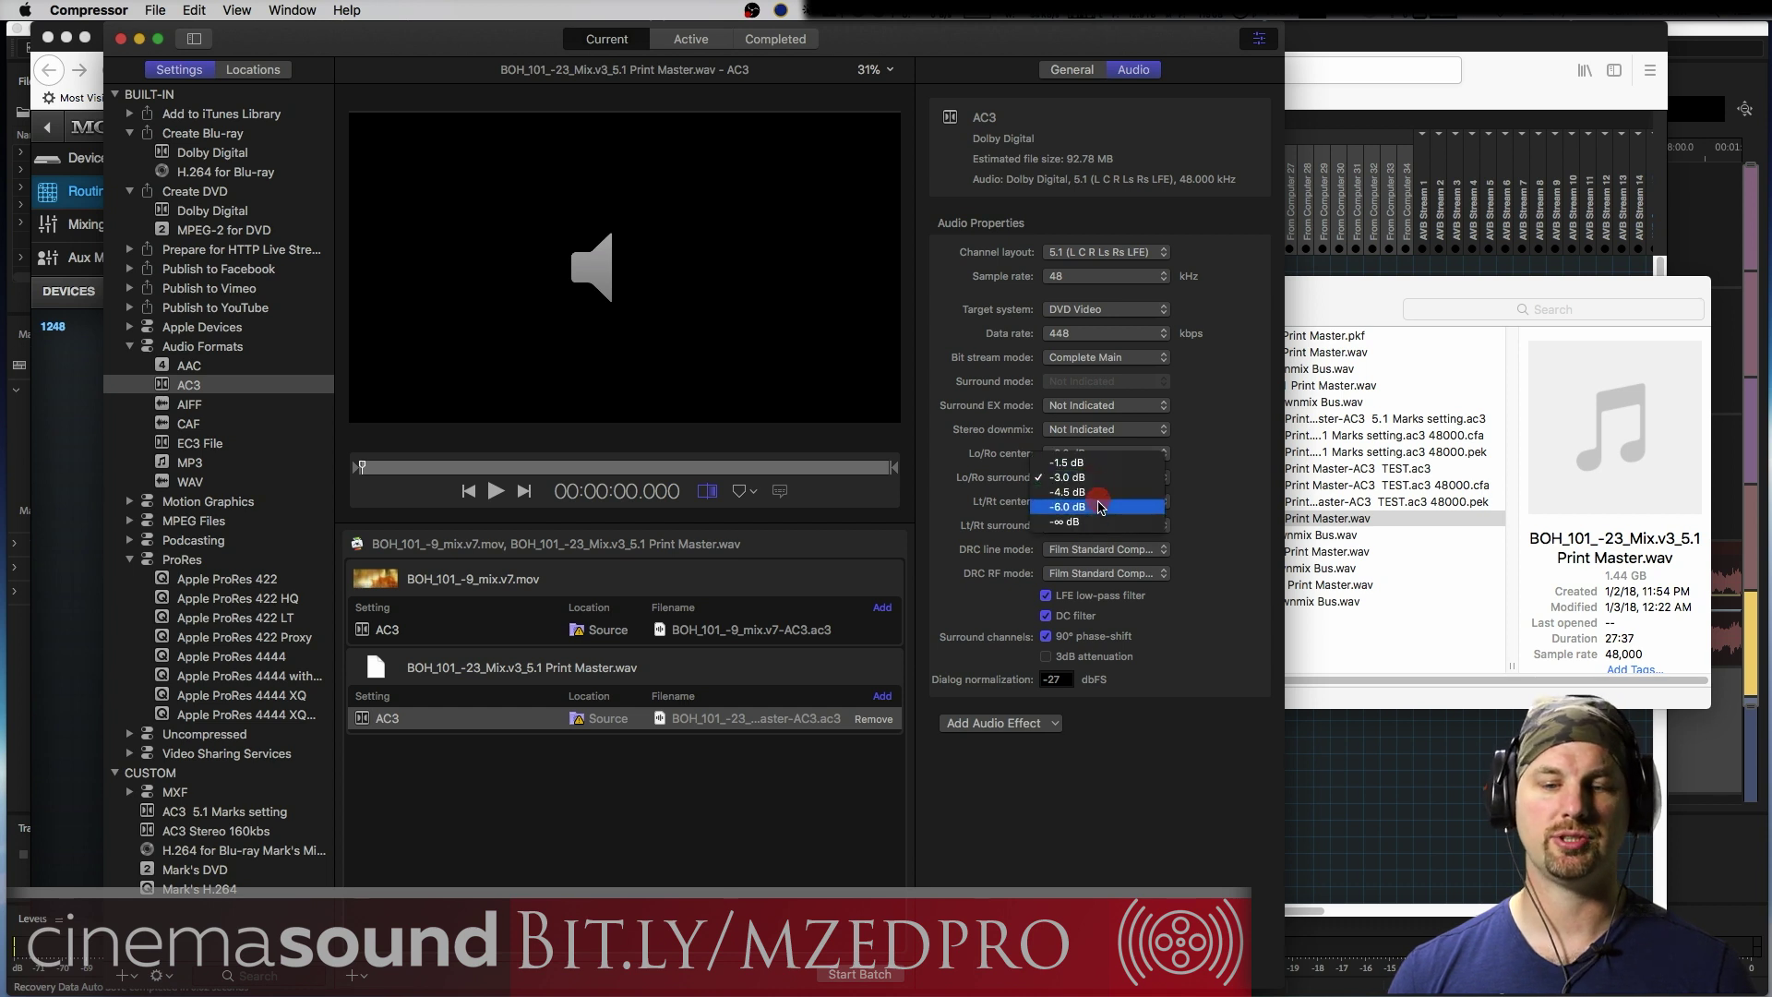
{"action": "left_click", "coordinate": [1105, 507]}
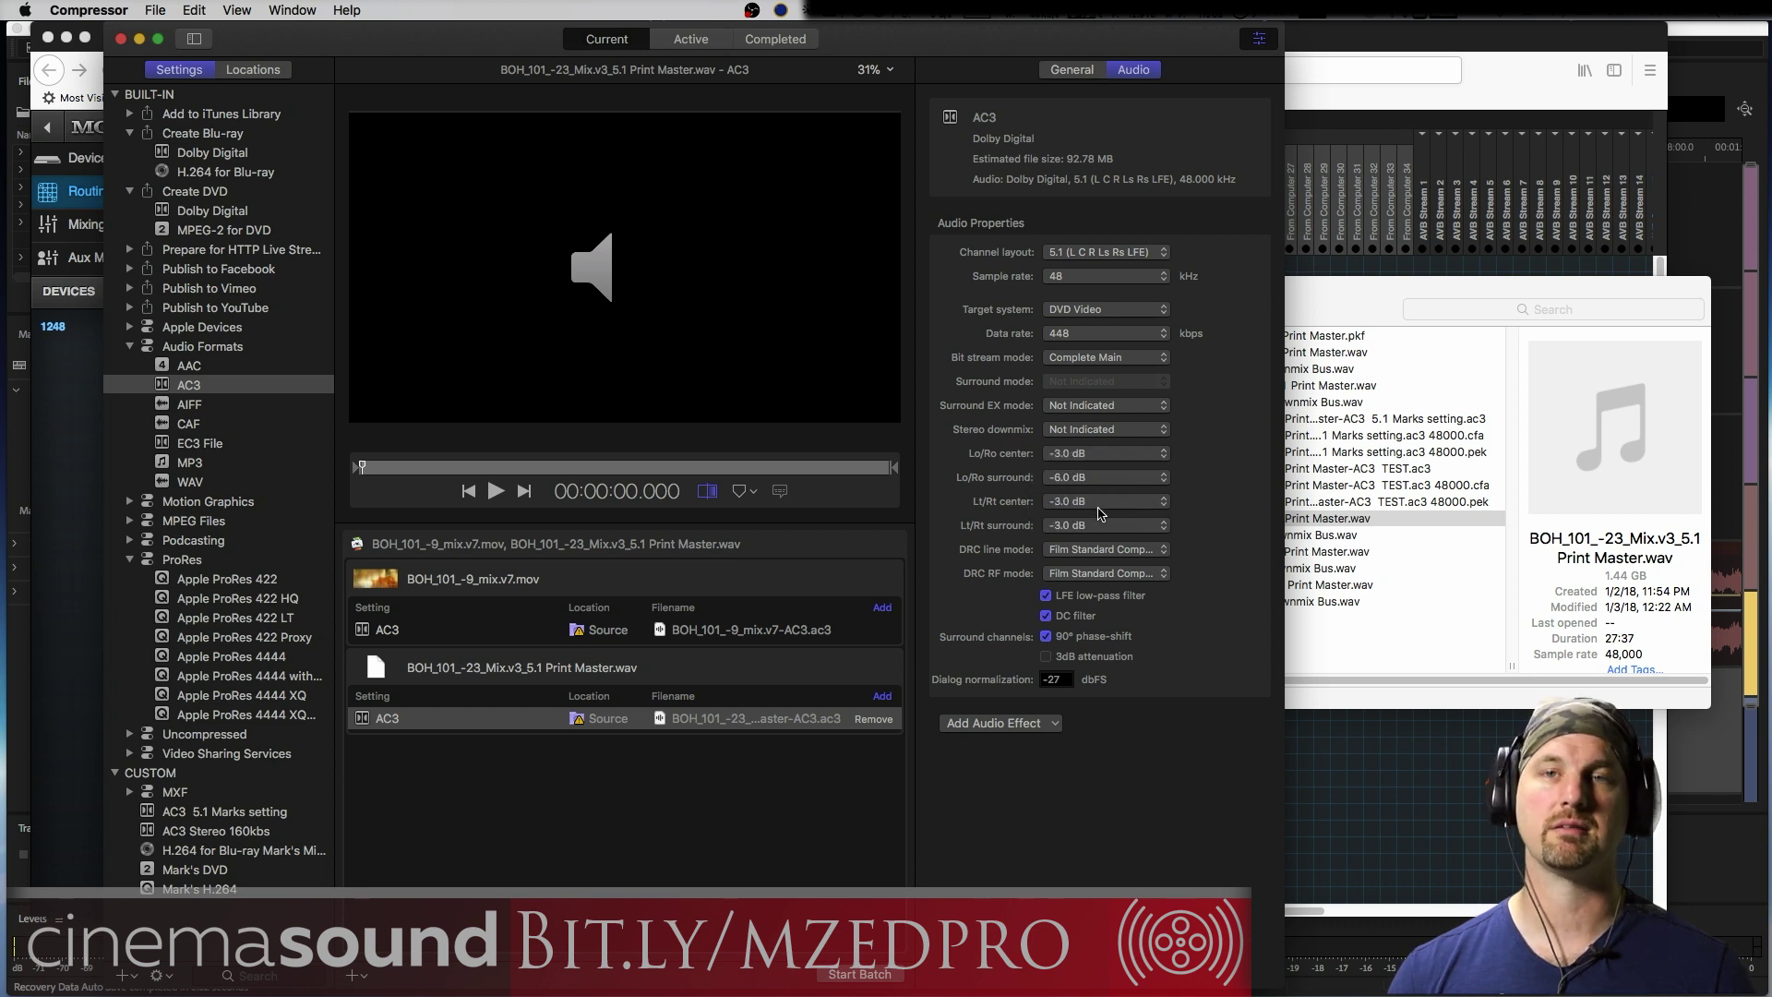
Set the Lt/Rt downmix to -3.0 dB center and -6.0 dB surround
{"action": "left_click", "coordinate": [1096, 506]}
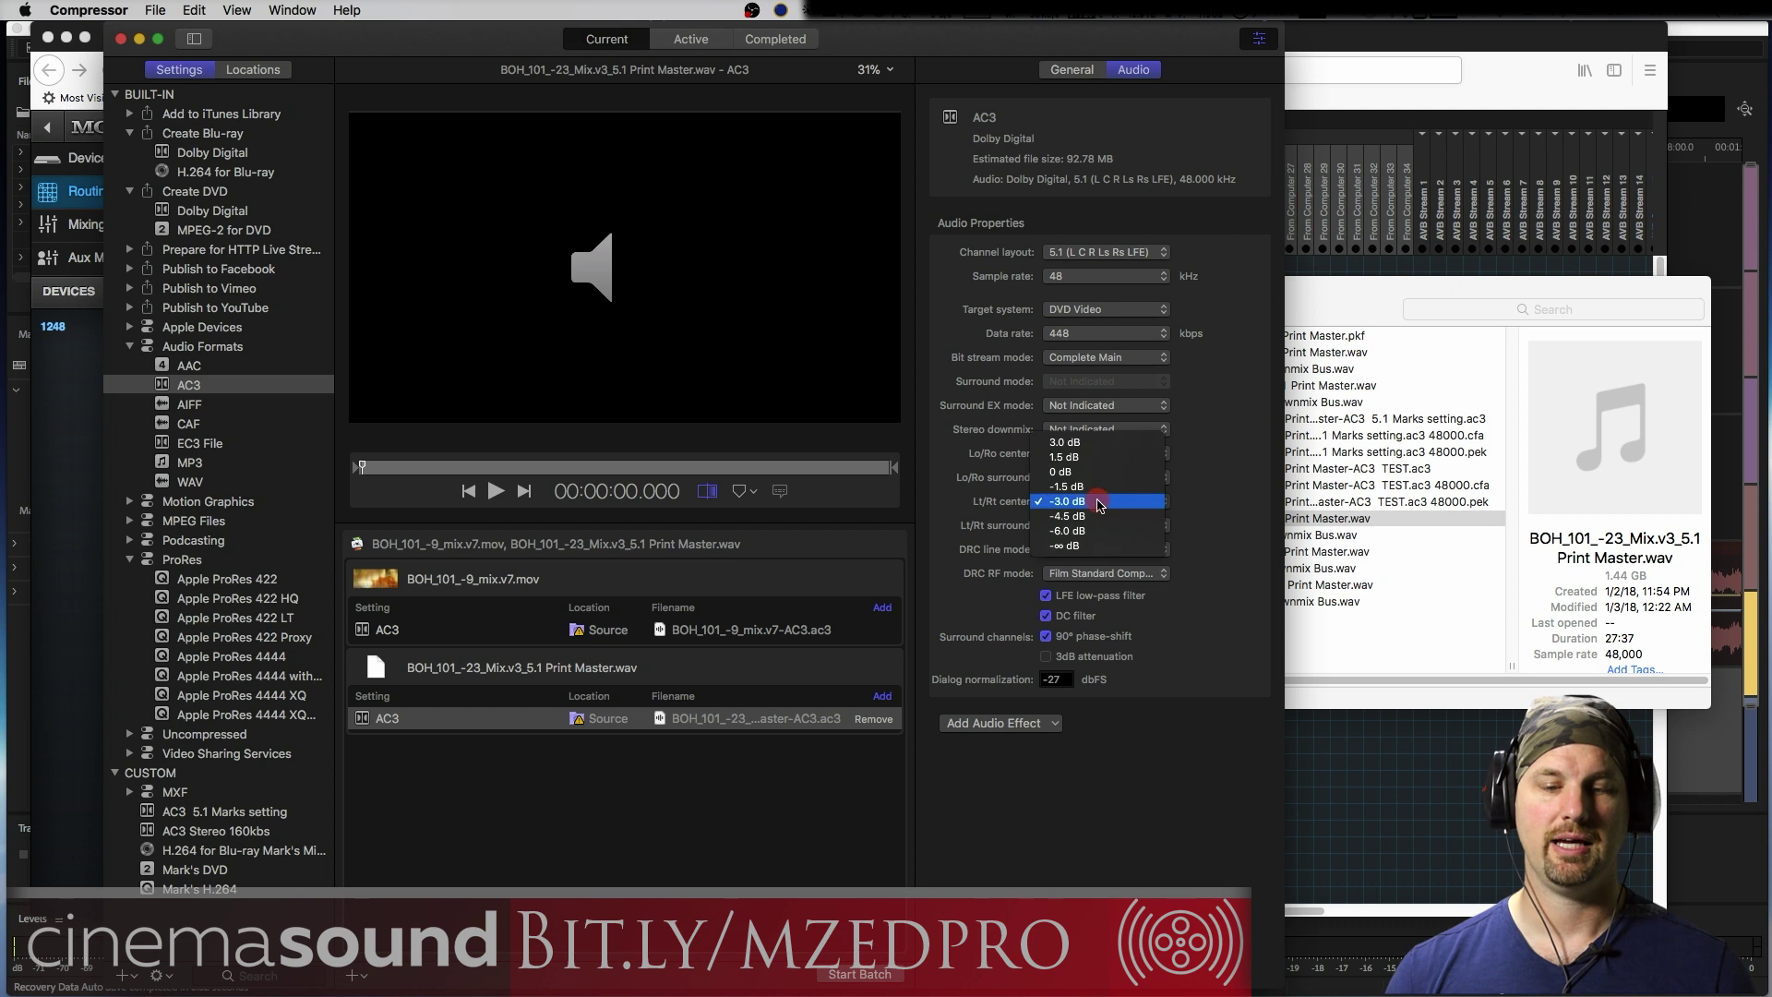
{"action": "left_click", "coordinate": [1093, 503]}
{"action": "left_click", "coordinate": [1089, 525]}
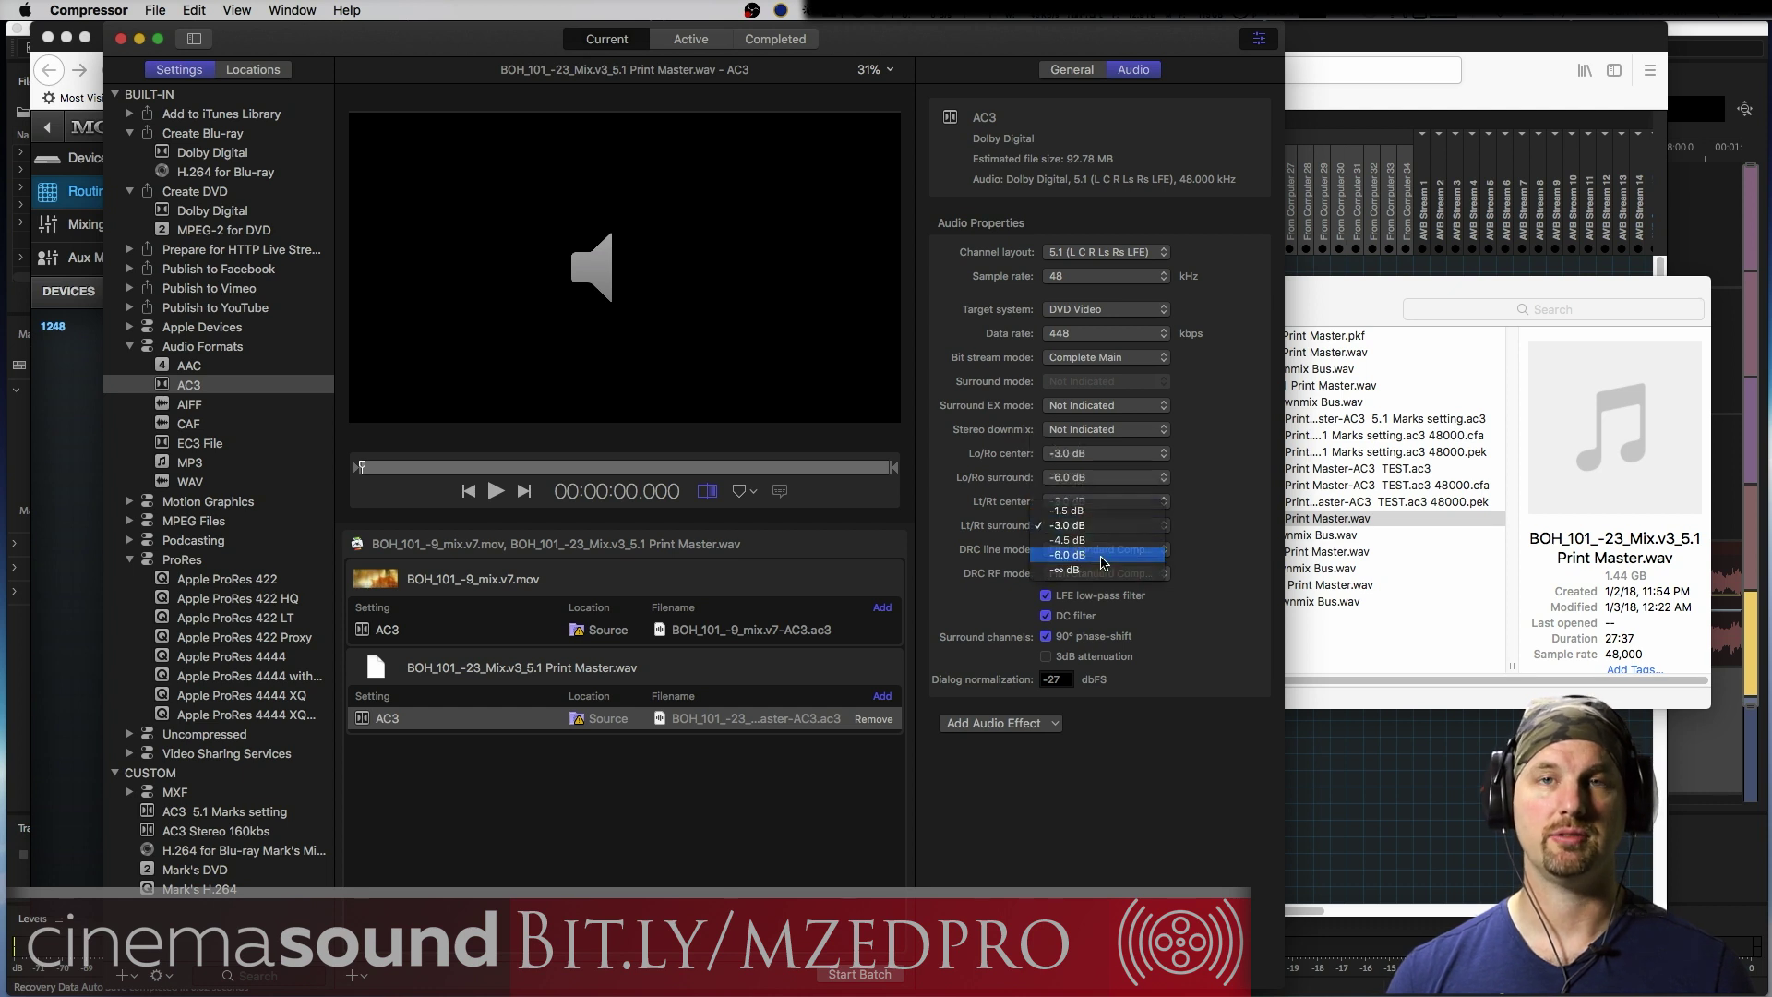
{"action": "left_click", "coordinate": [1097, 534]}
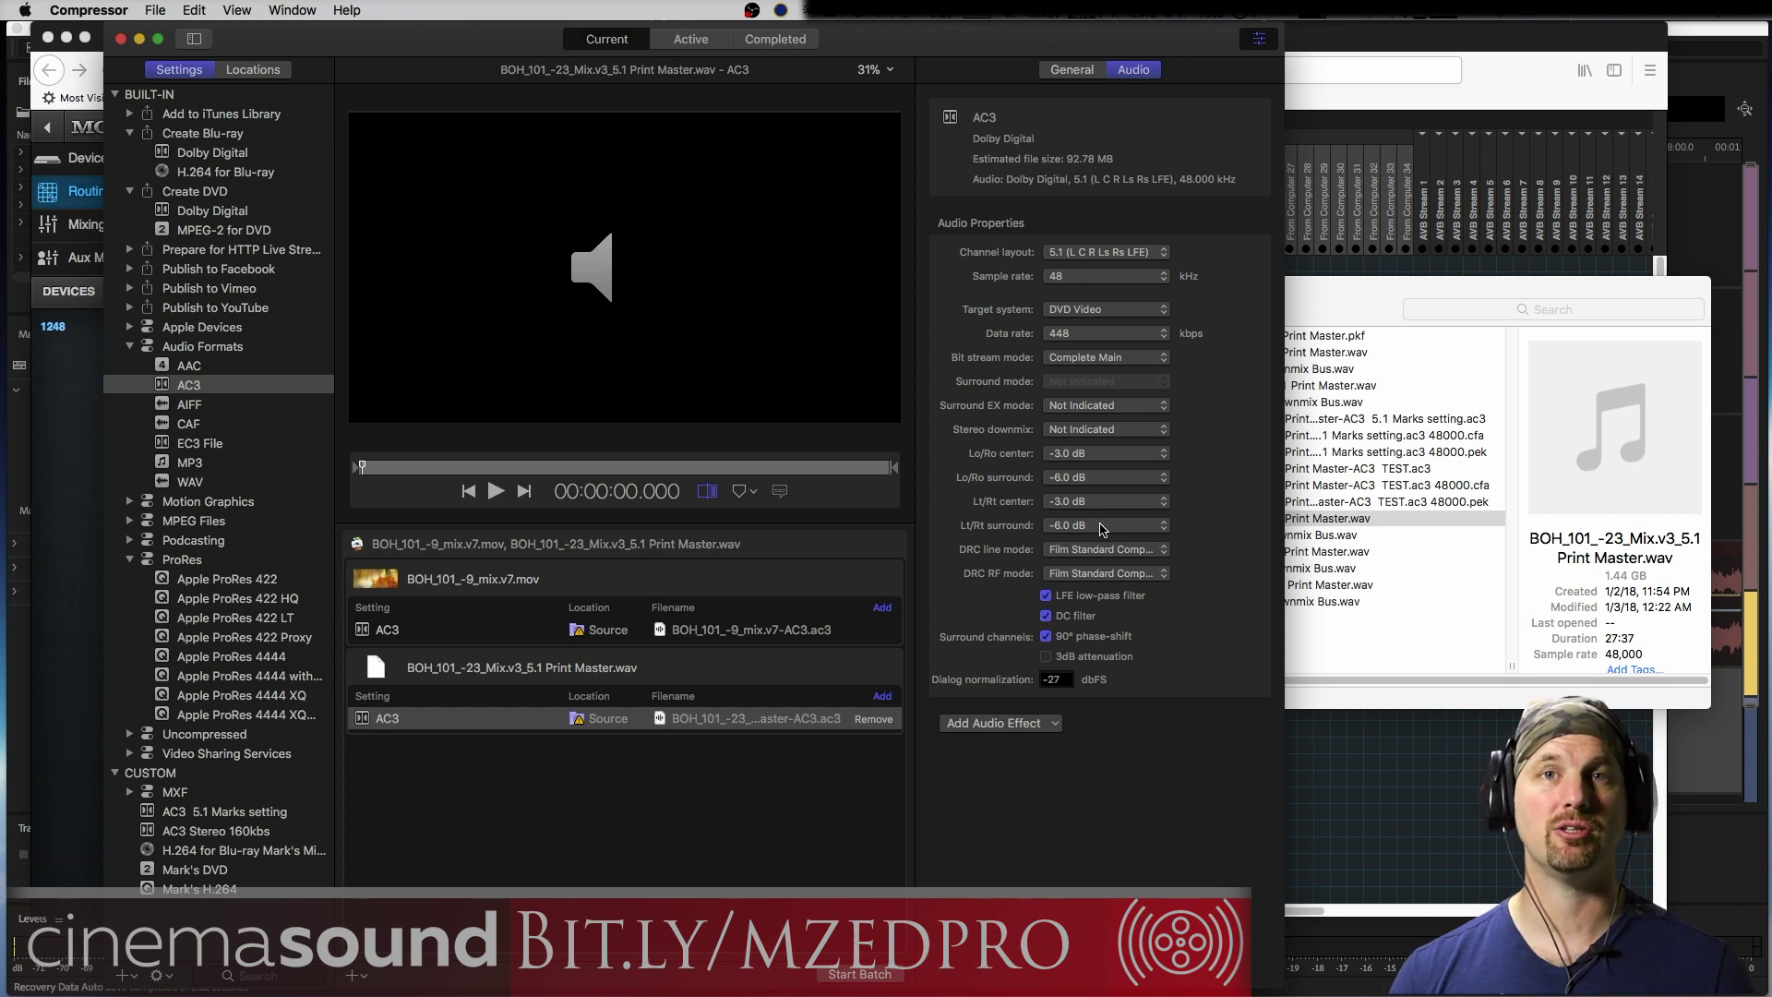
{"action": "left_click", "coordinate": [1093, 531]}
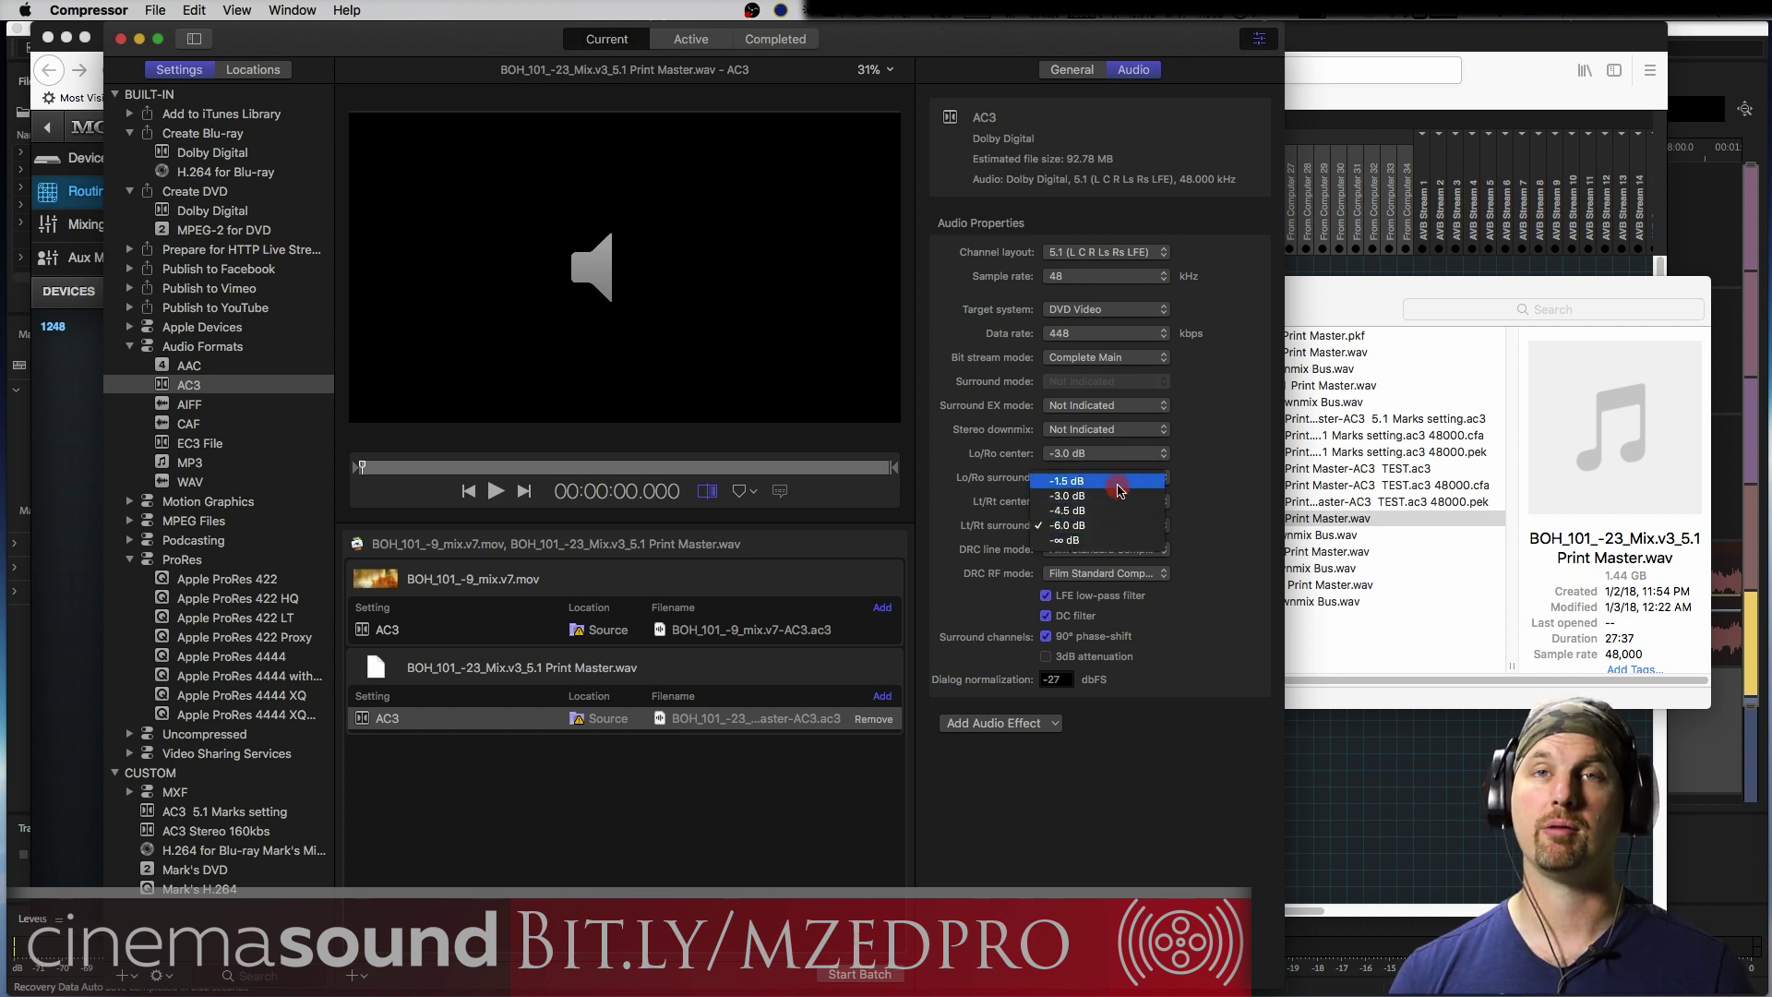
{"action": "left_click", "coordinate": [1115, 525]}
{"action": "left_click", "coordinate": [1110, 531]}
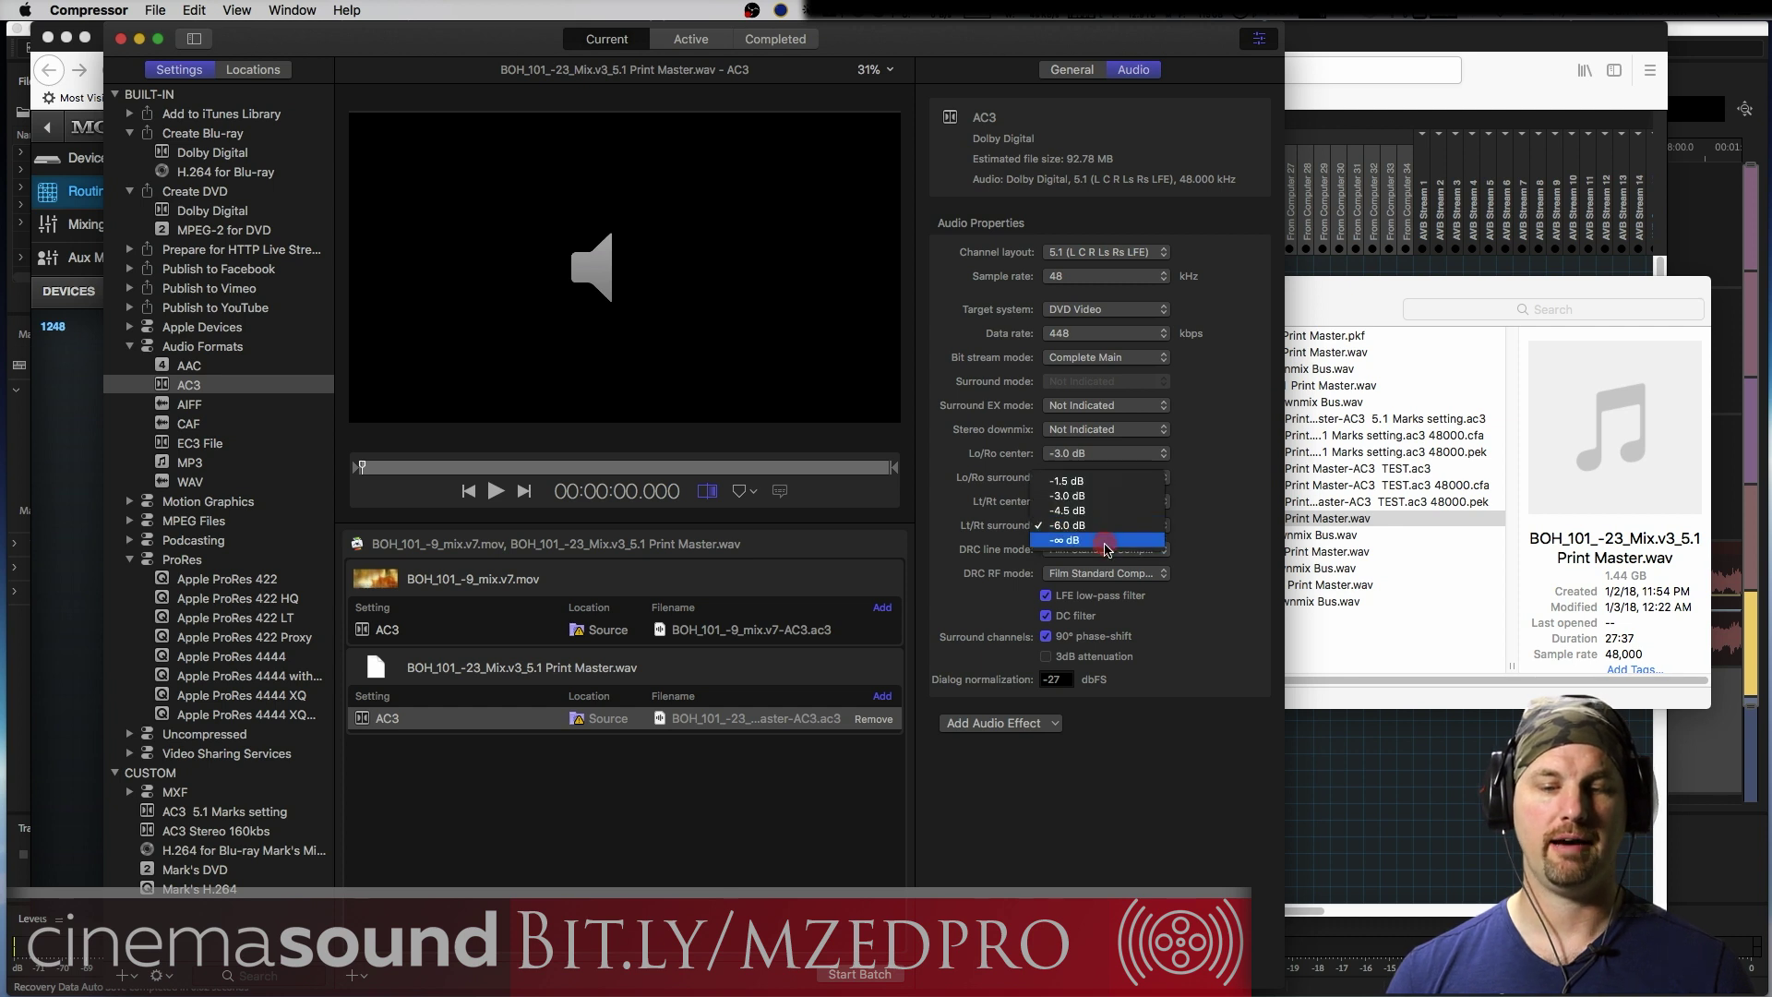
{"action": "left_click", "coordinate": [1112, 525]}
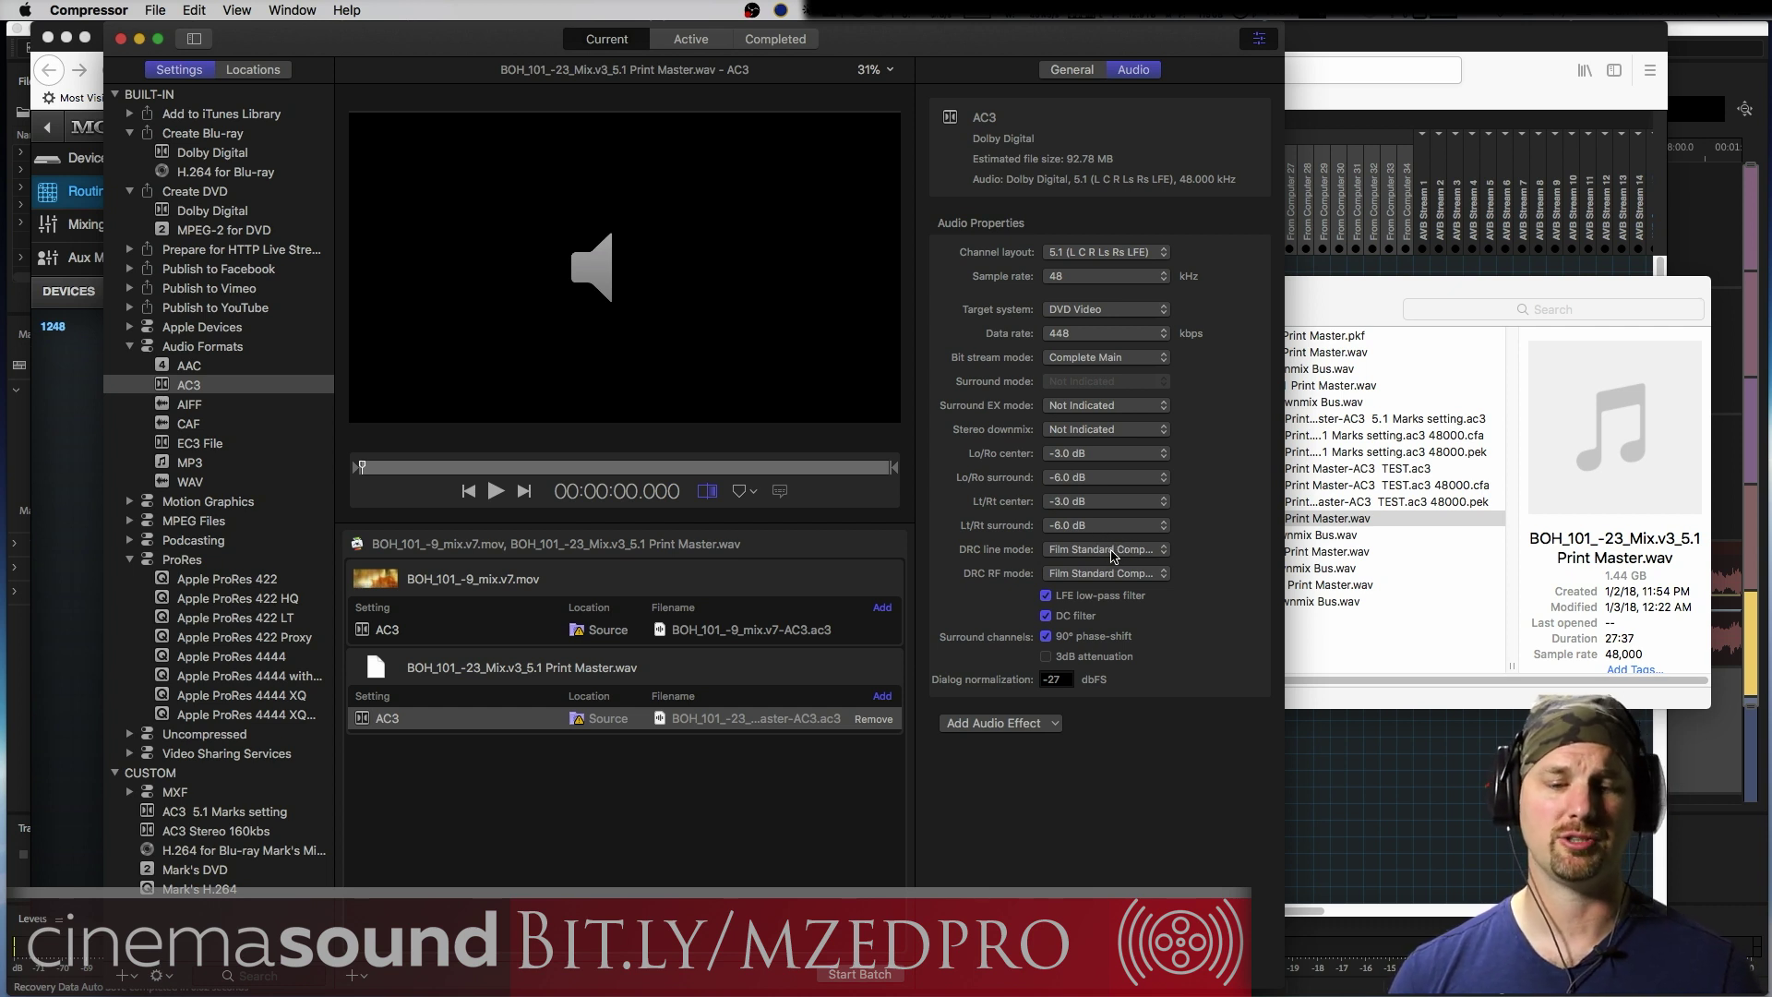
Set DRC line mode to None and uncheck the LFE low-pass filter
{"action": "left_click", "coordinate": [1114, 551]}
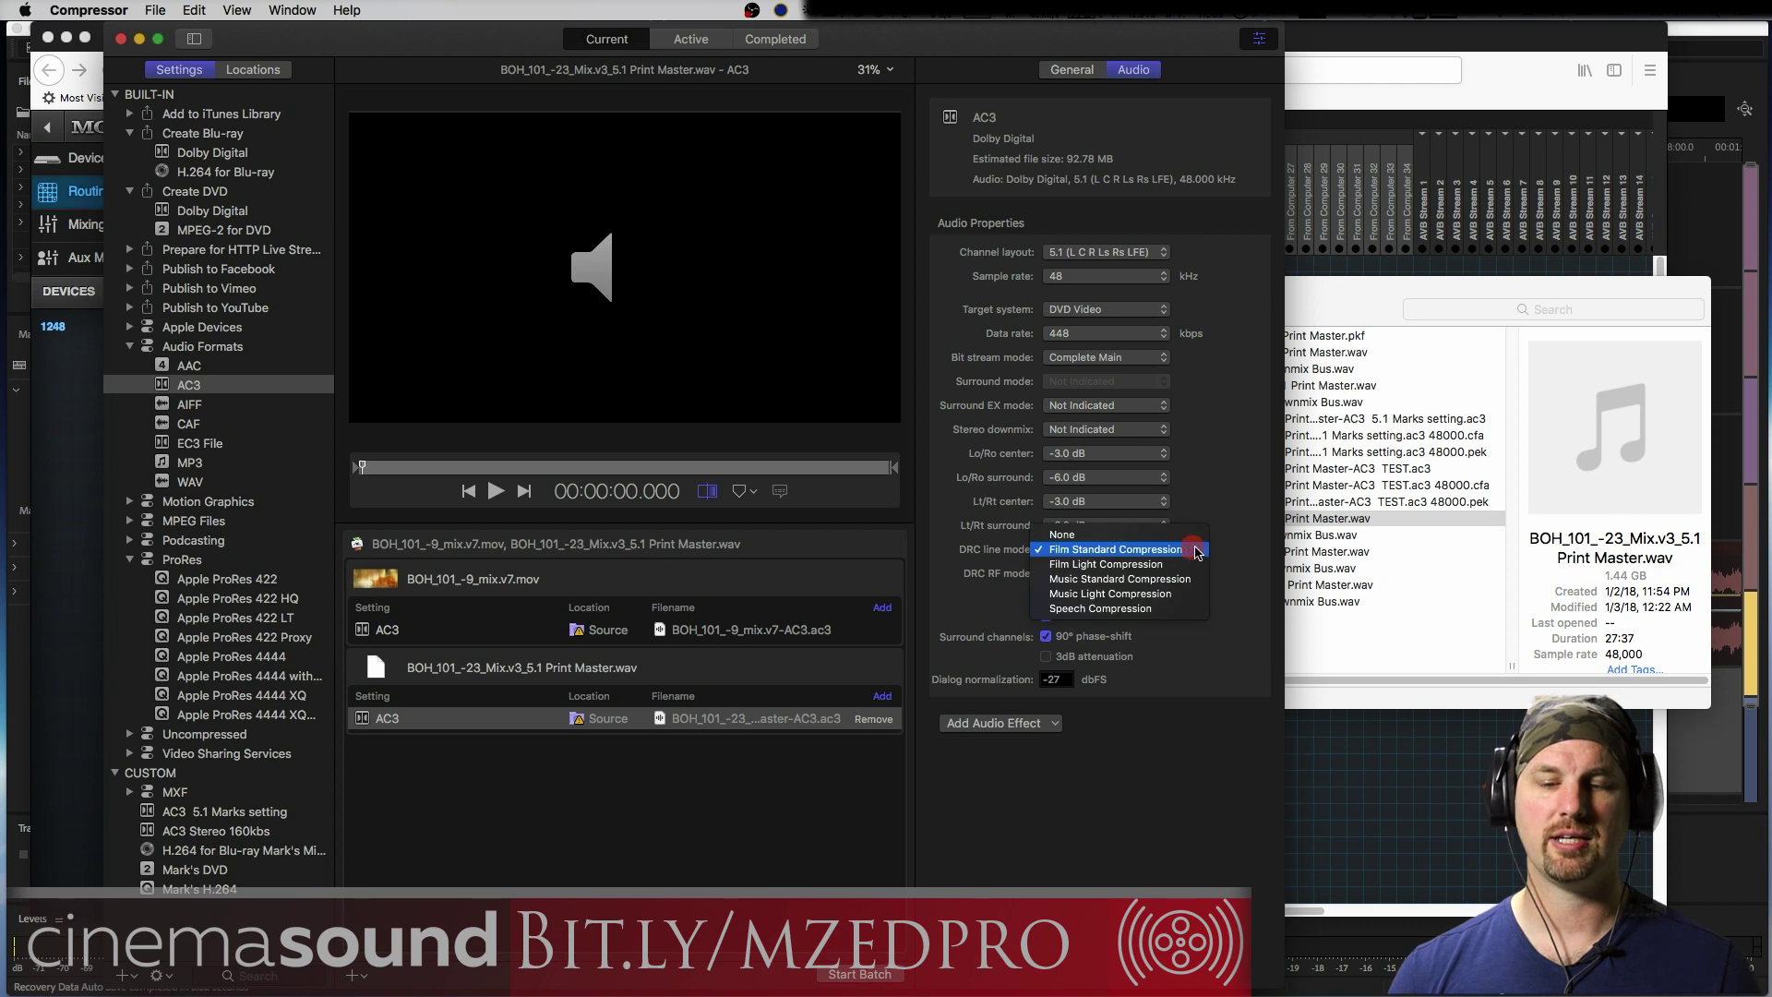
{"action": "left_click", "coordinate": [1197, 536]}
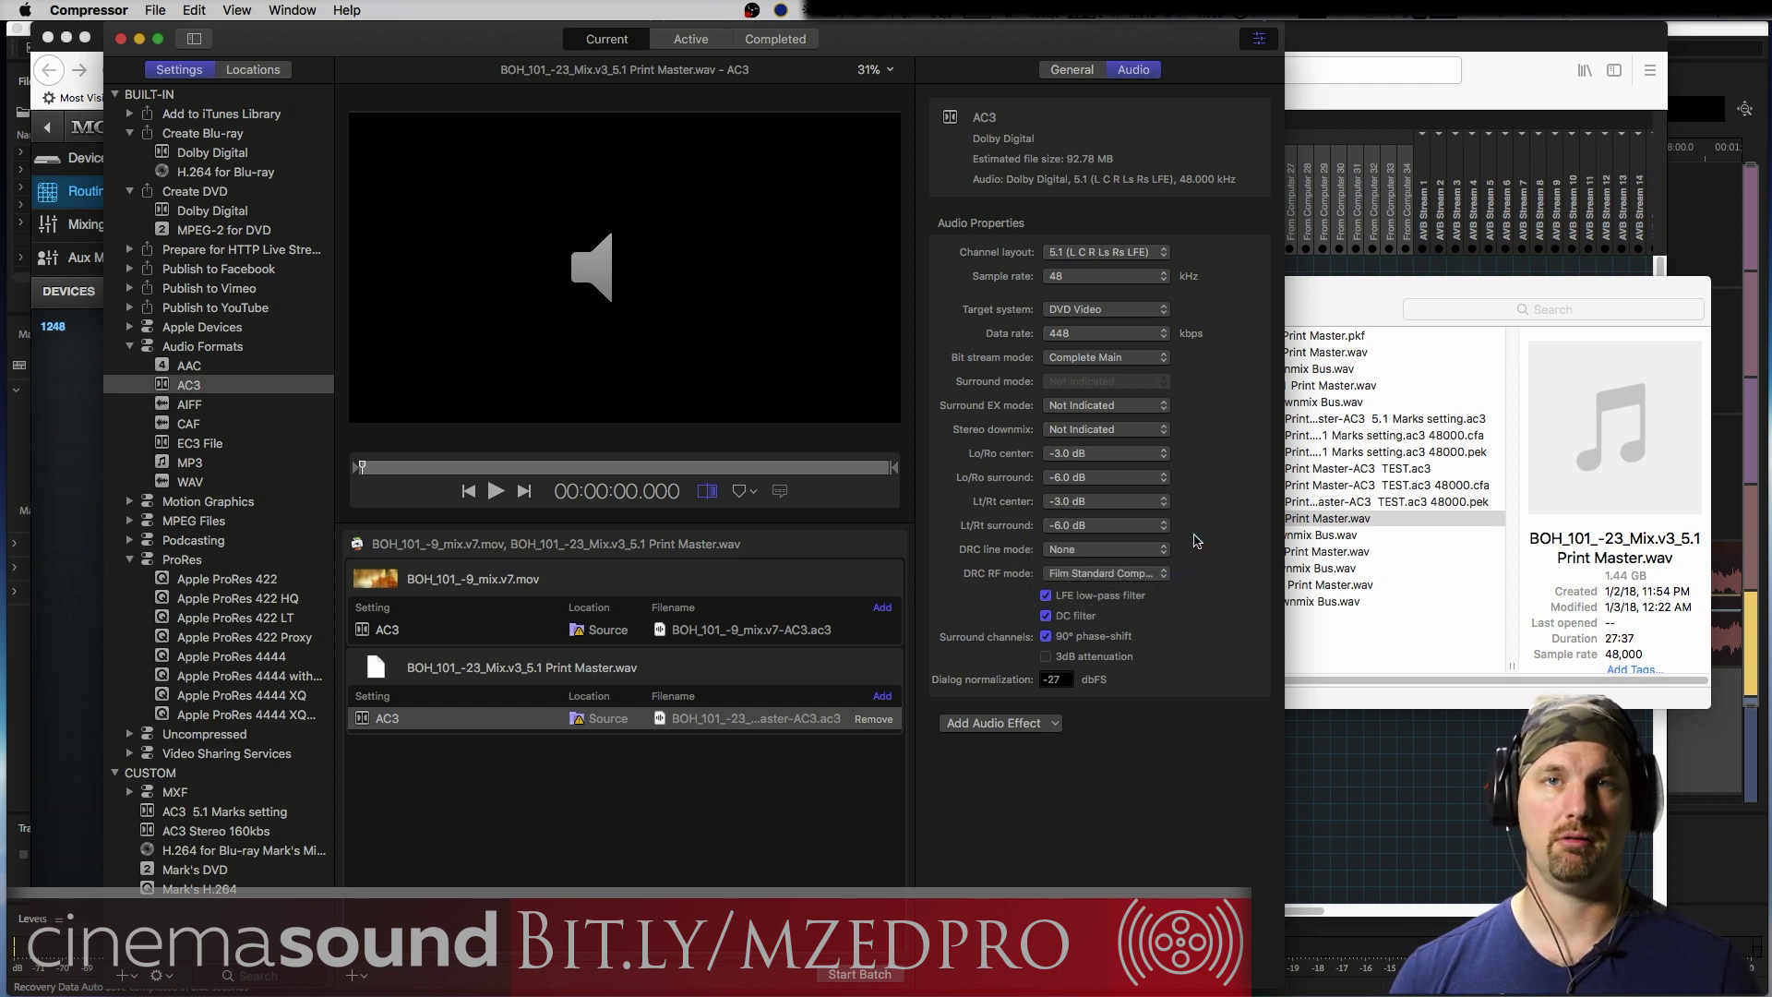
{"action": "left_click", "coordinate": [1135, 551]}
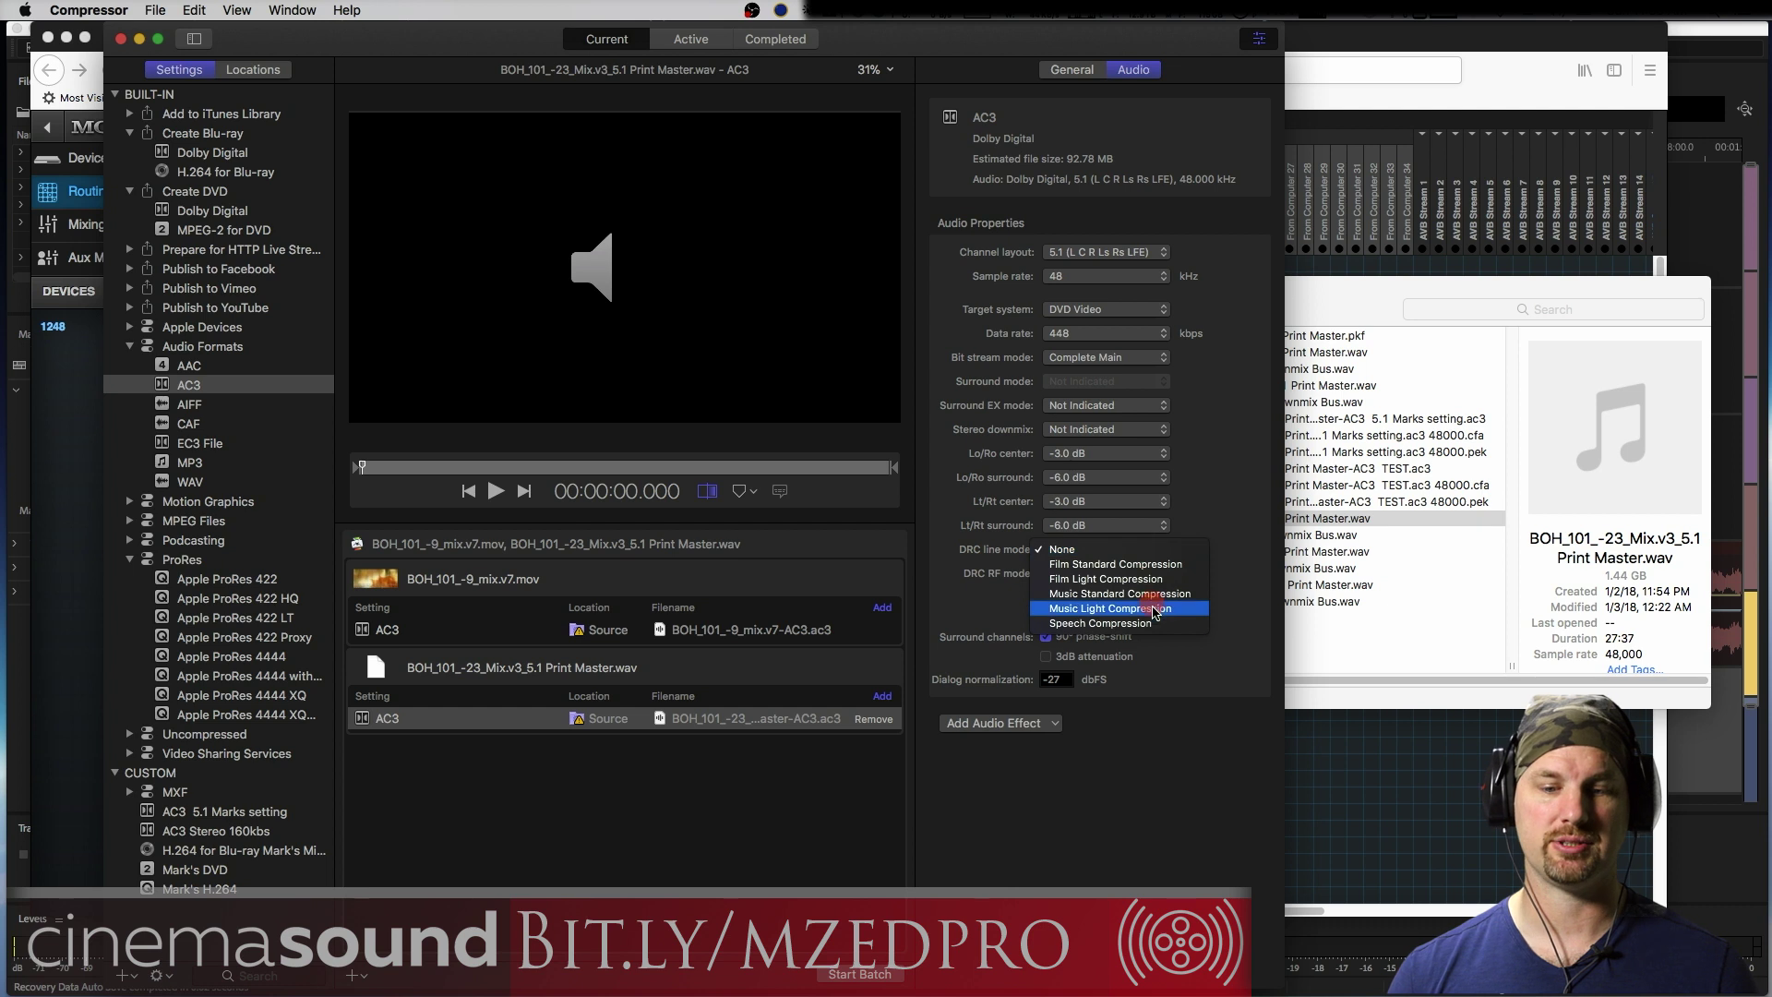
{"action": "left_click", "coordinate": [1193, 562]}
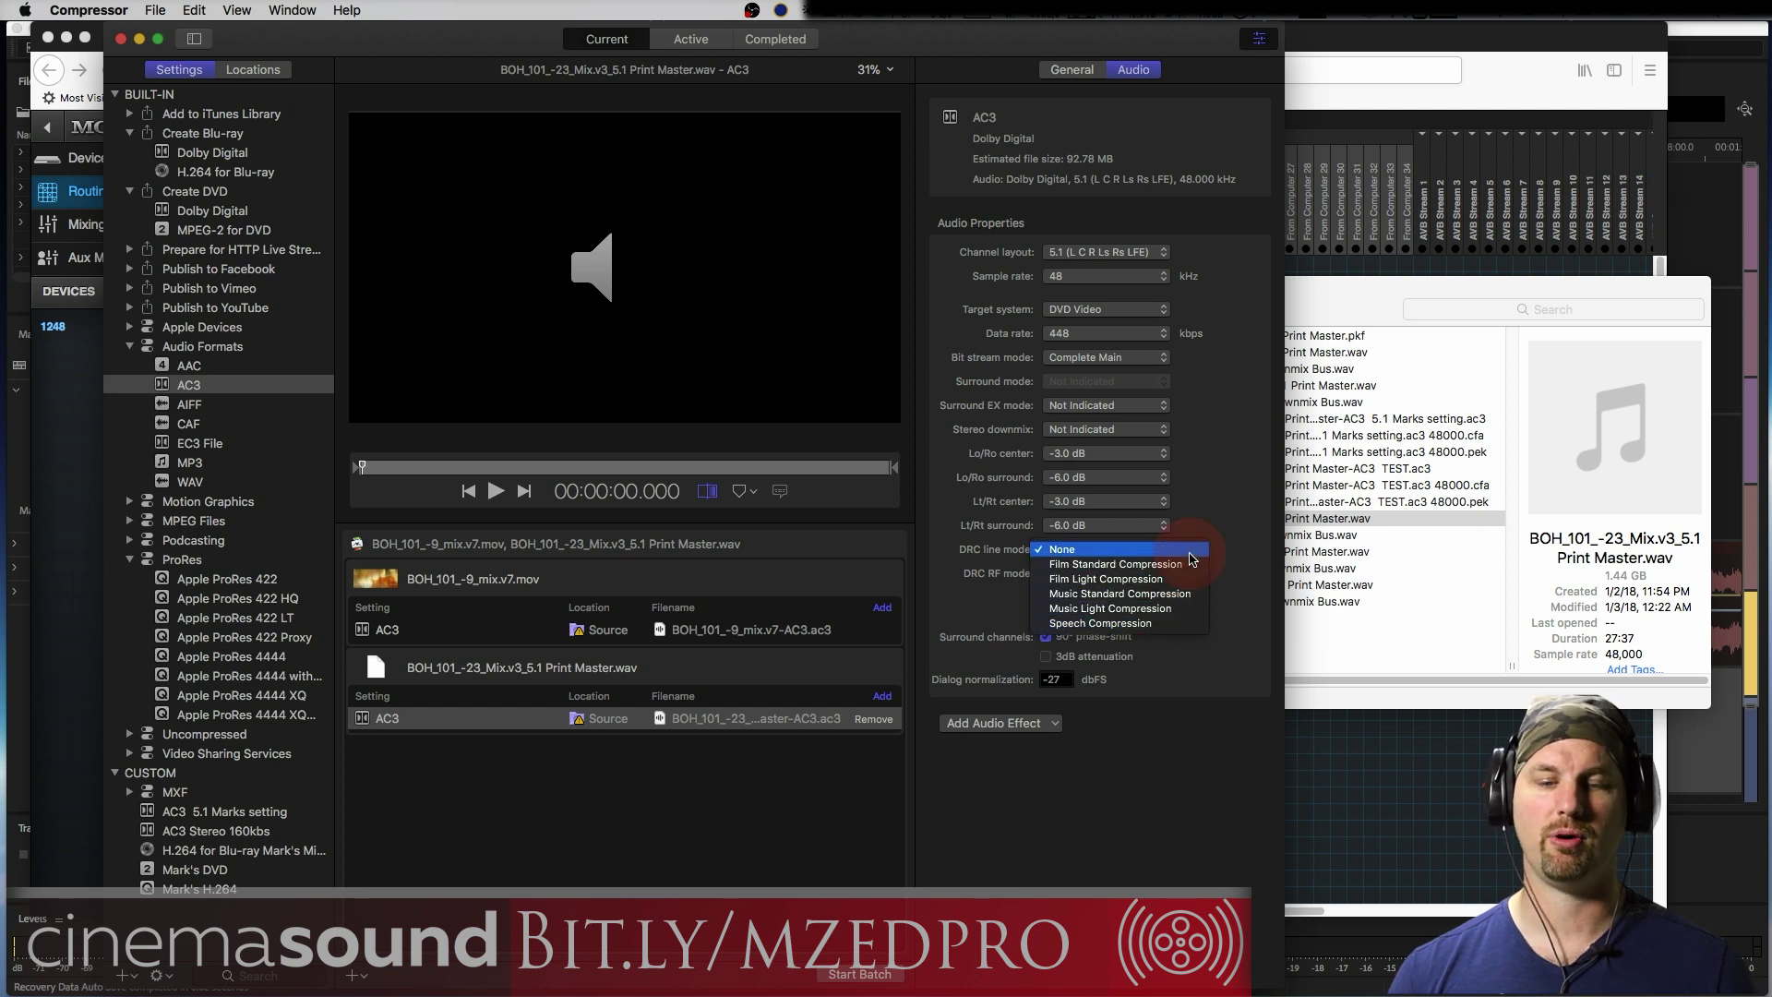
{"action": "left_click", "coordinate": [1136, 553]}
{"action": "left_click", "coordinate": [1135, 560]}
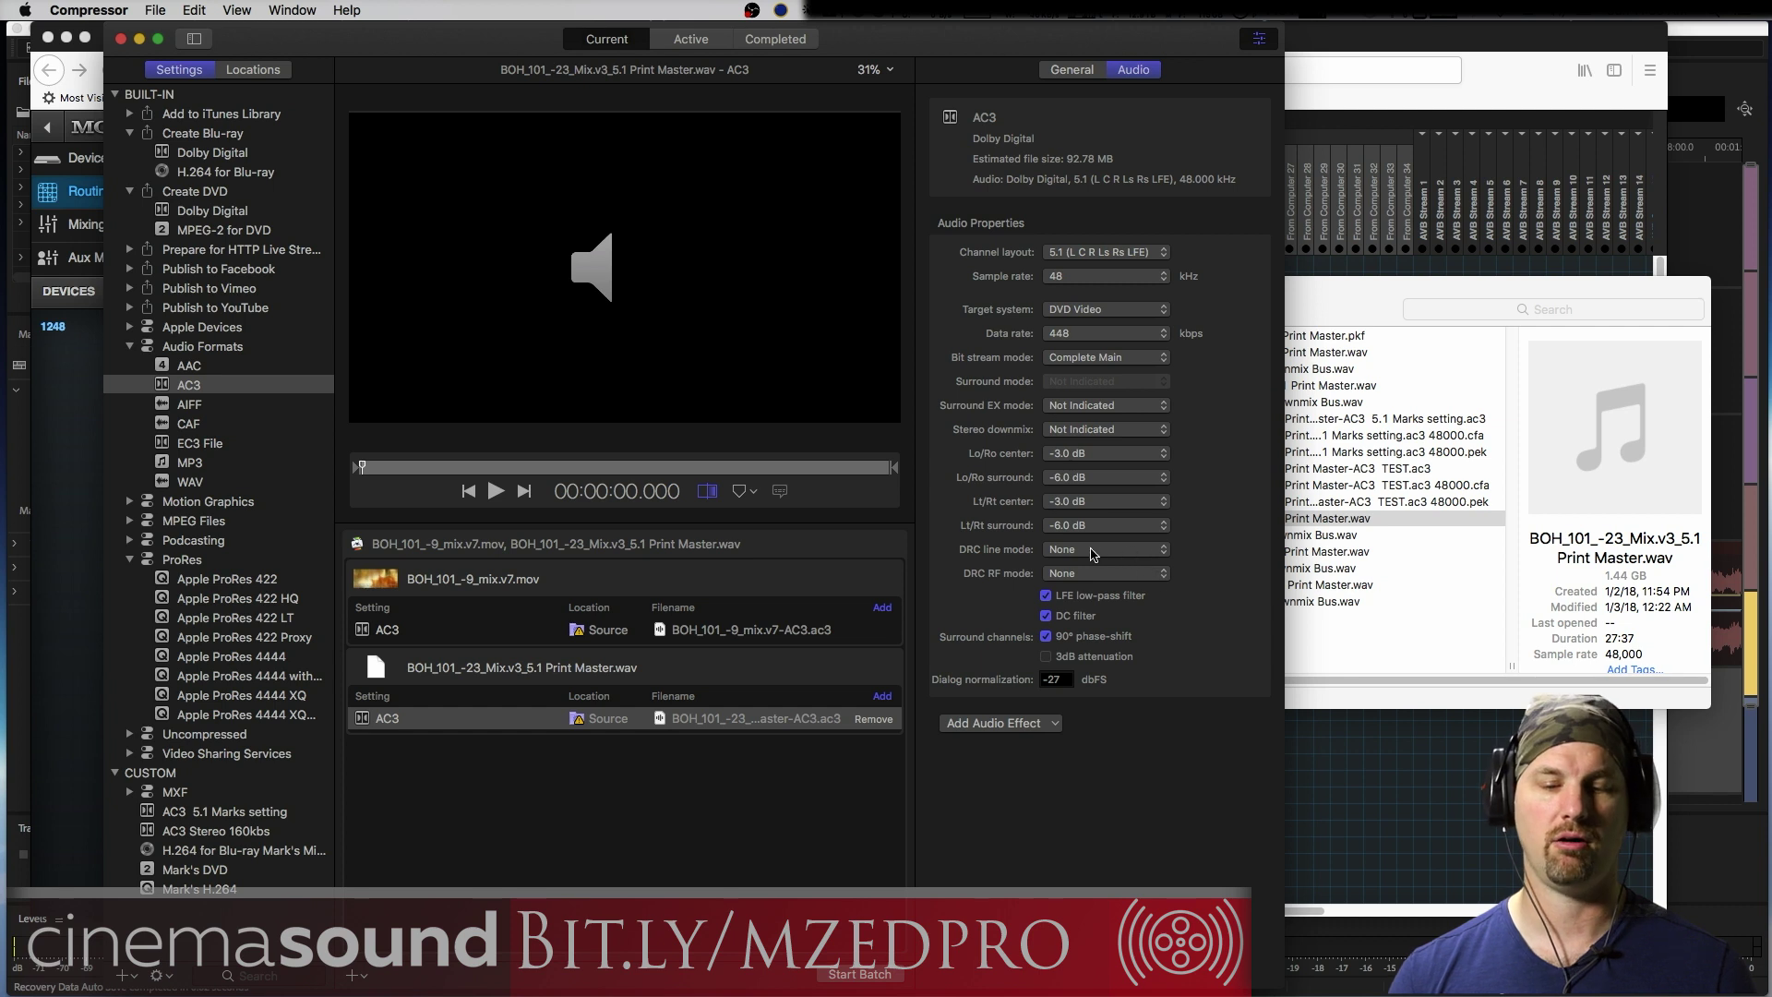
{"action": "left_click", "coordinate": [1112, 597]}
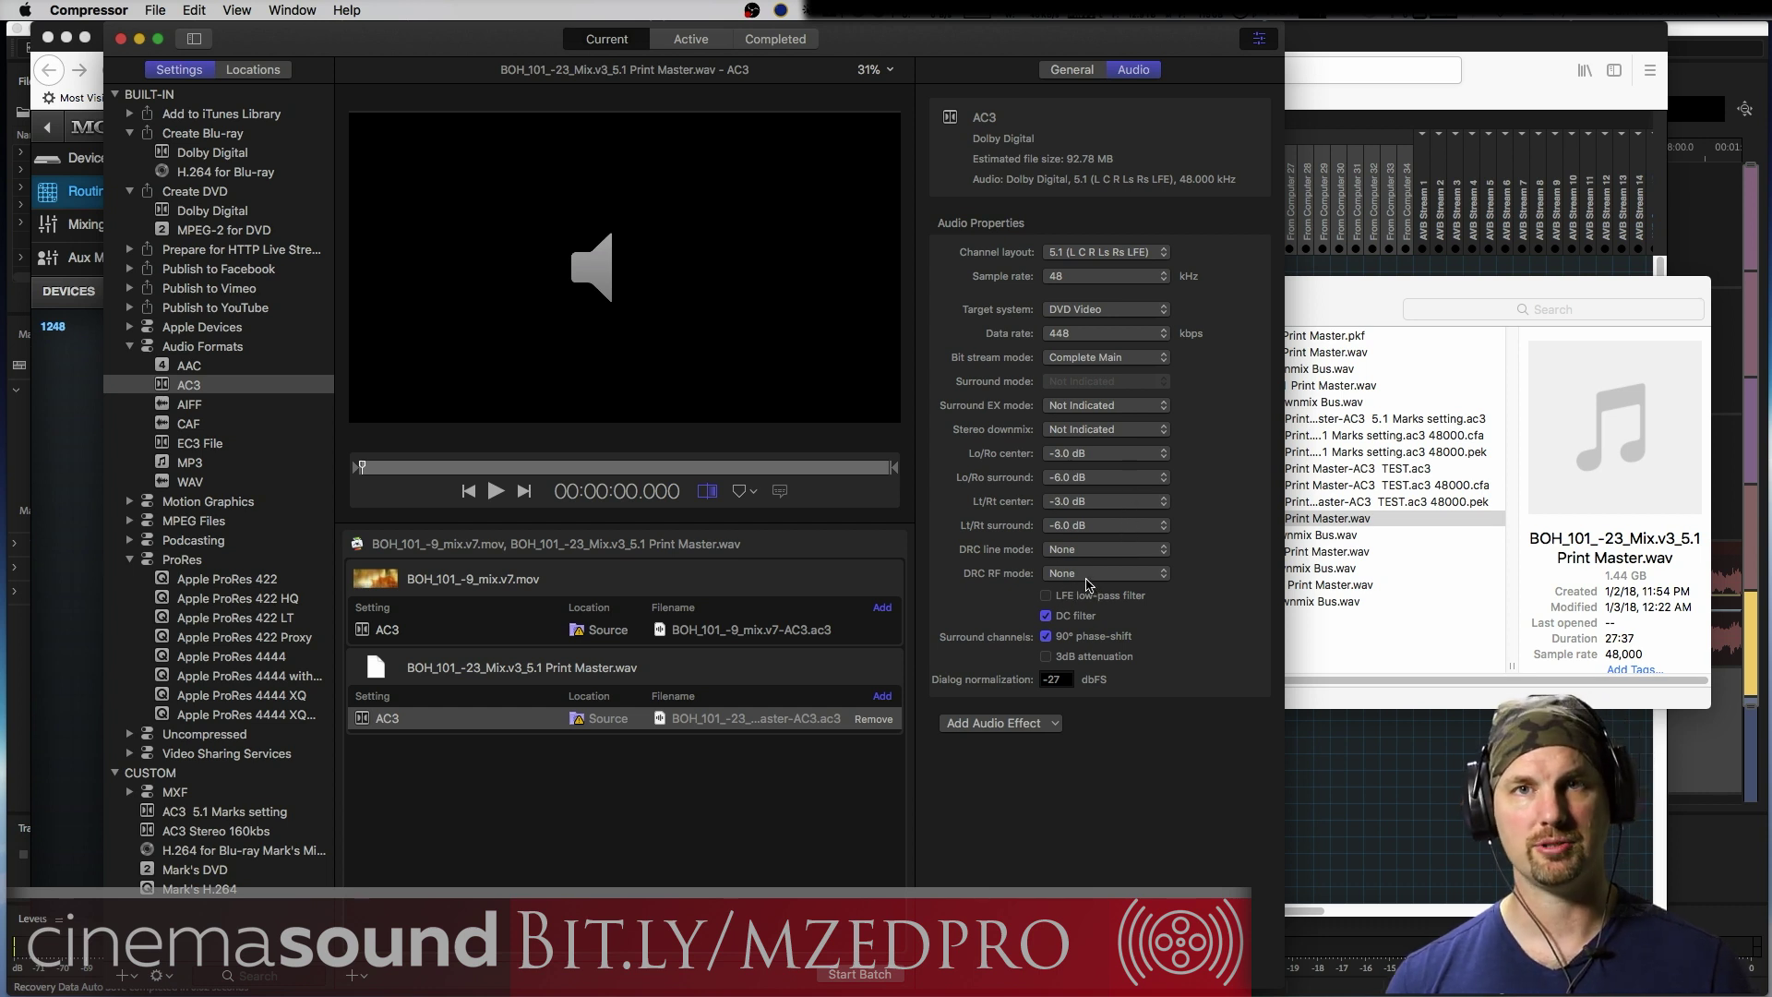
Uncheck DC filter and 90° phase-shift, leaving 3dB surround attenuation off
{"action": "left_click", "coordinate": [1078, 617]}
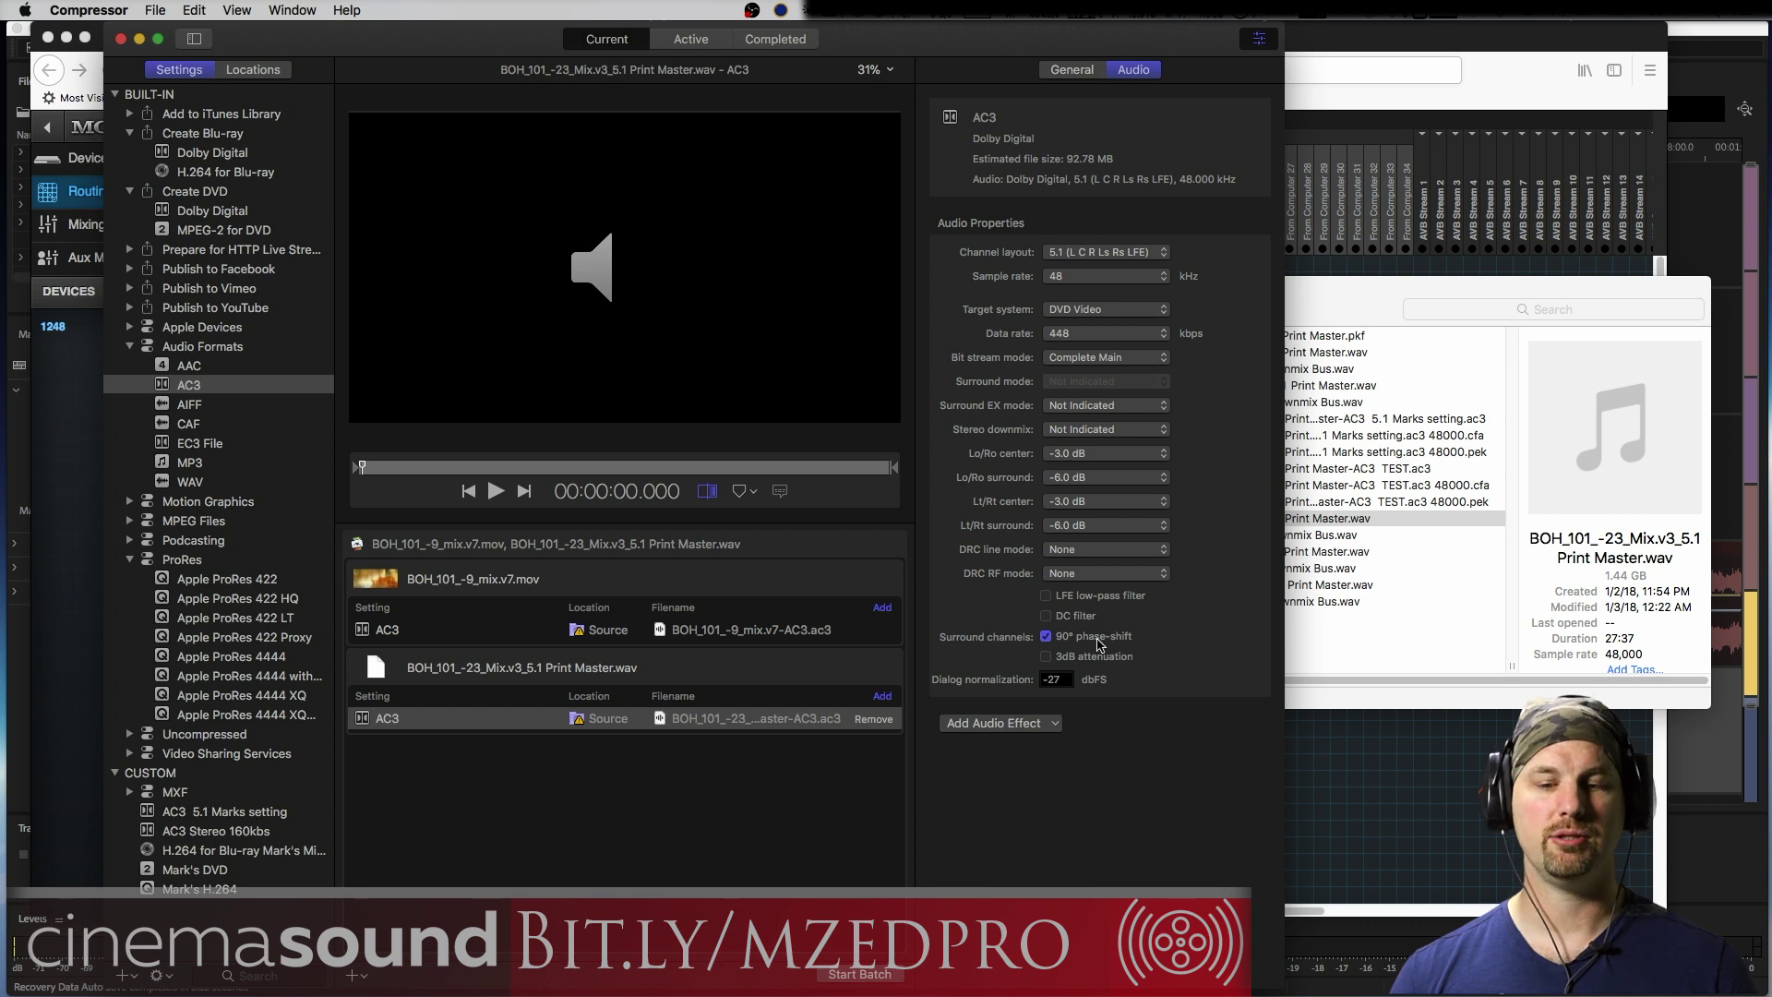
{"action": "left_click", "coordinate": [1112, 636]}
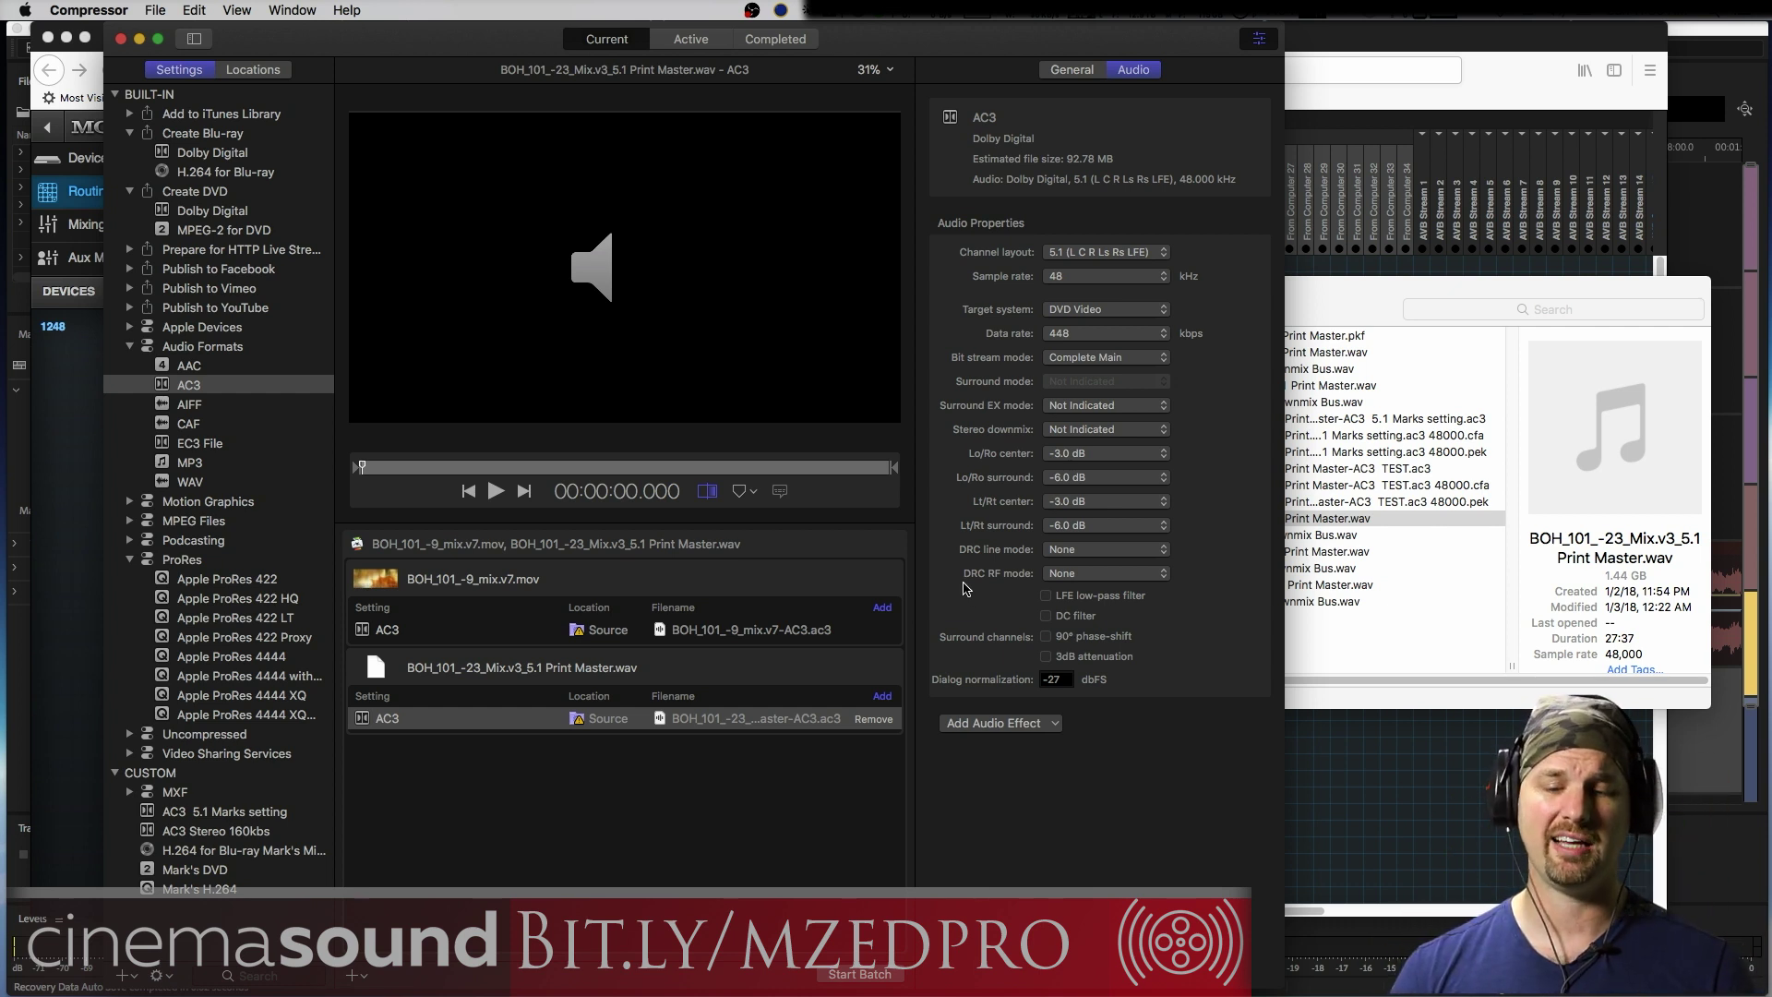
{"action": "left_click", "coordinate": [1111, 639]}
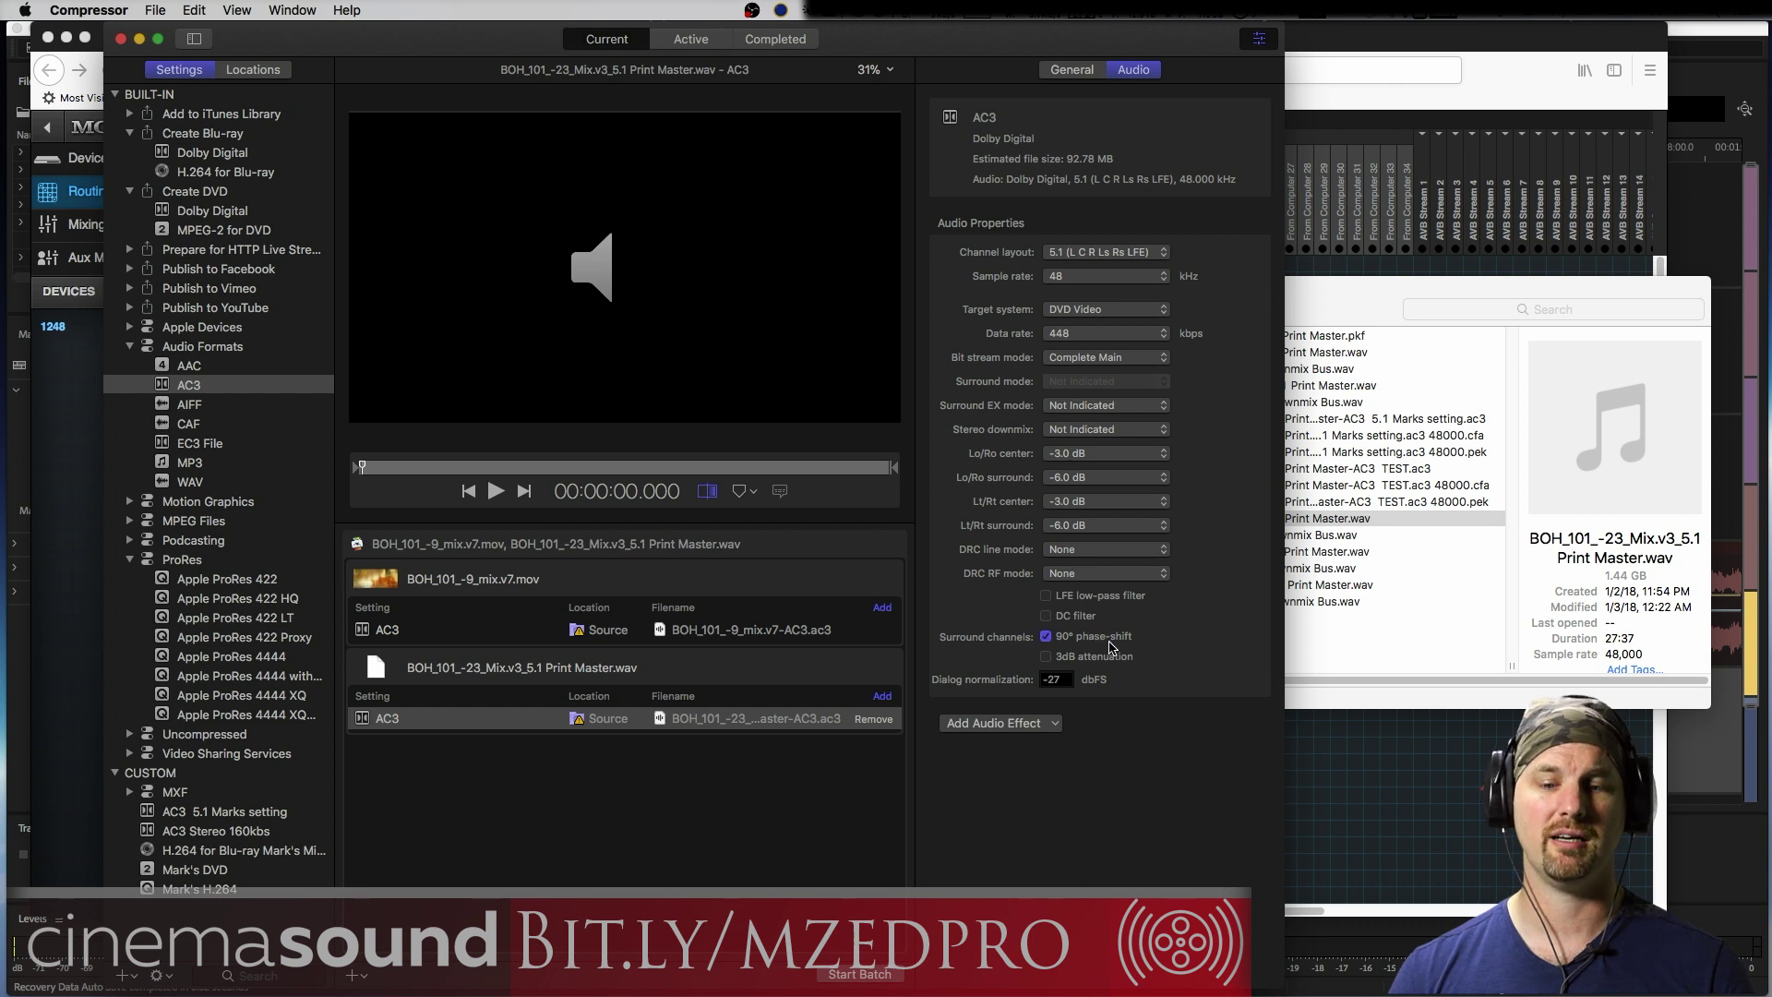
{"action": "left_click", "coordinate": [1094, 637]}
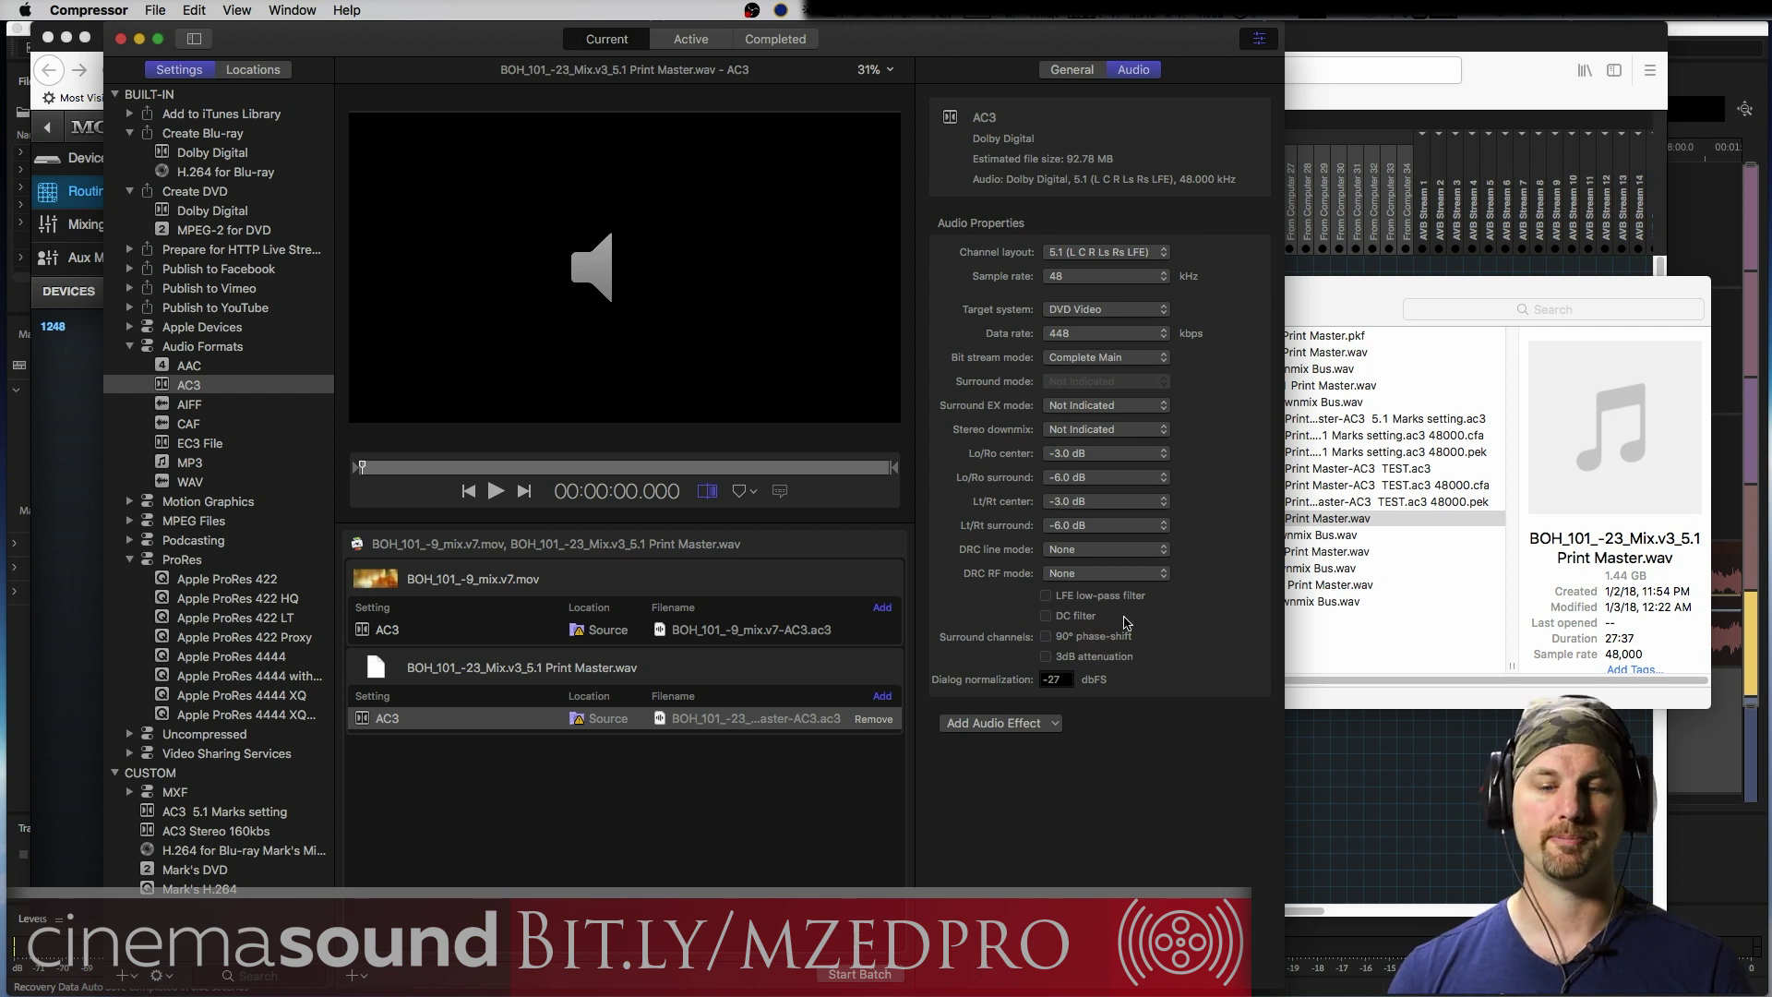
{"action": "left_click", "coordinate": [1096, 659]}
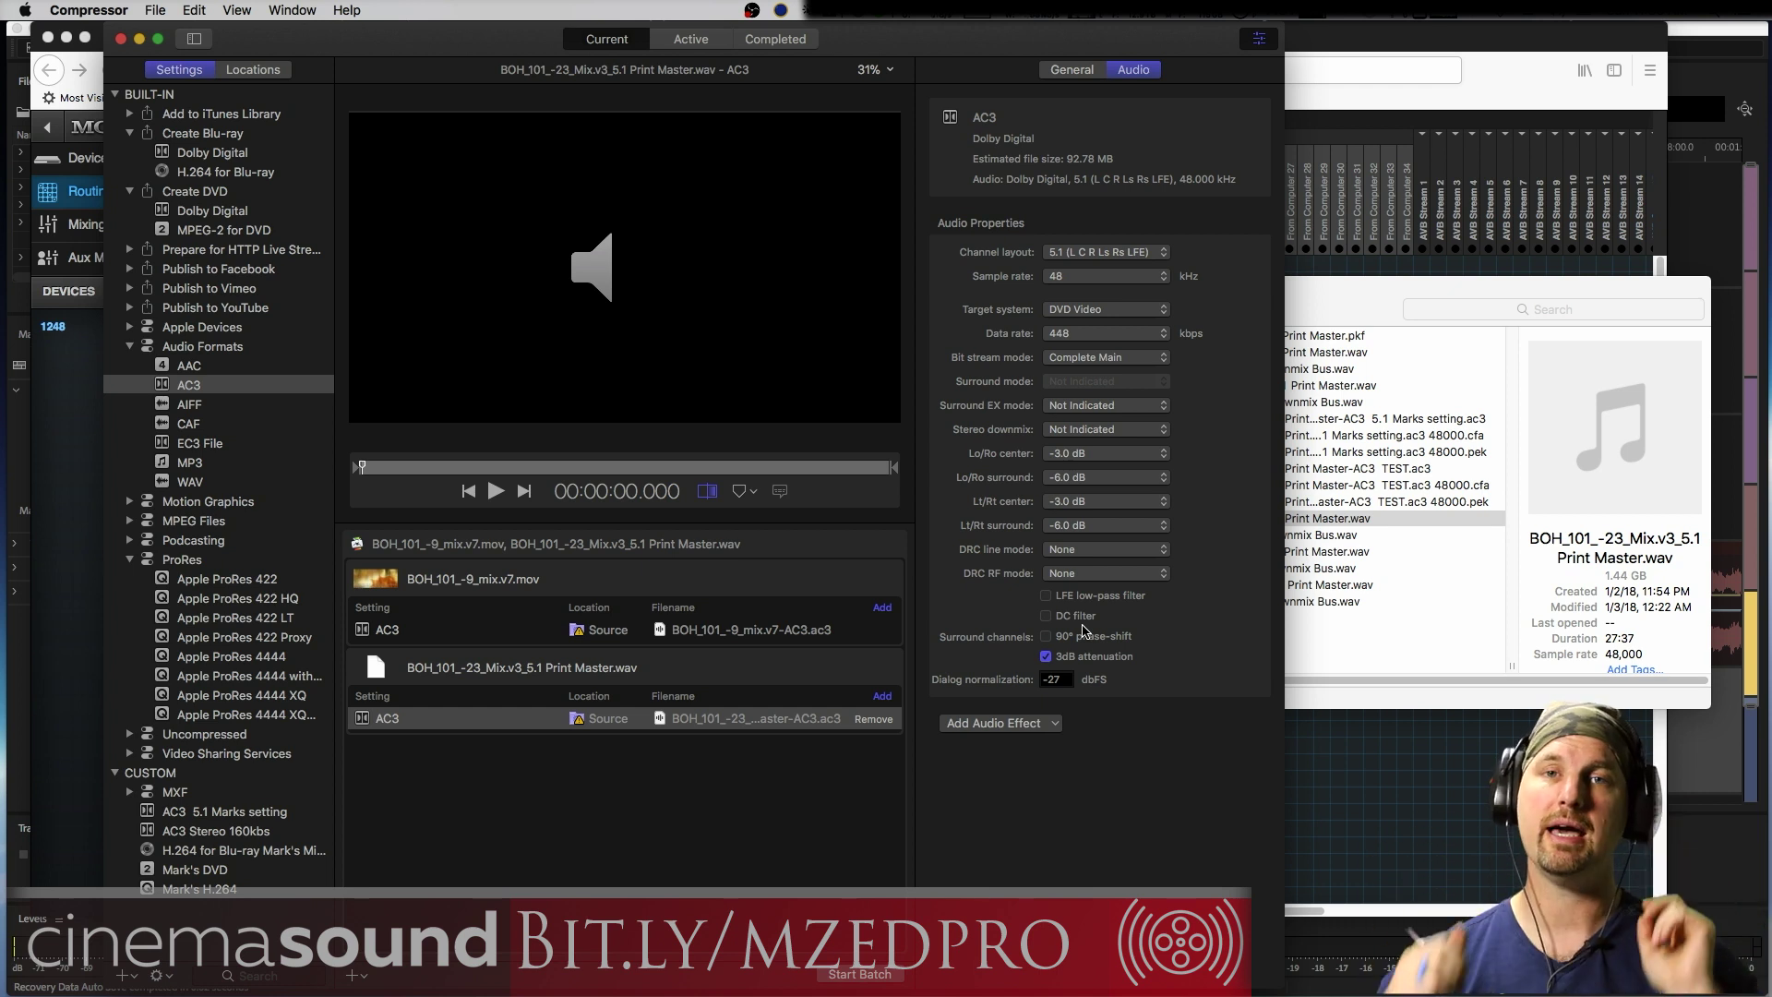
{"action": "left_click", "coordinate": [1104, 657]}
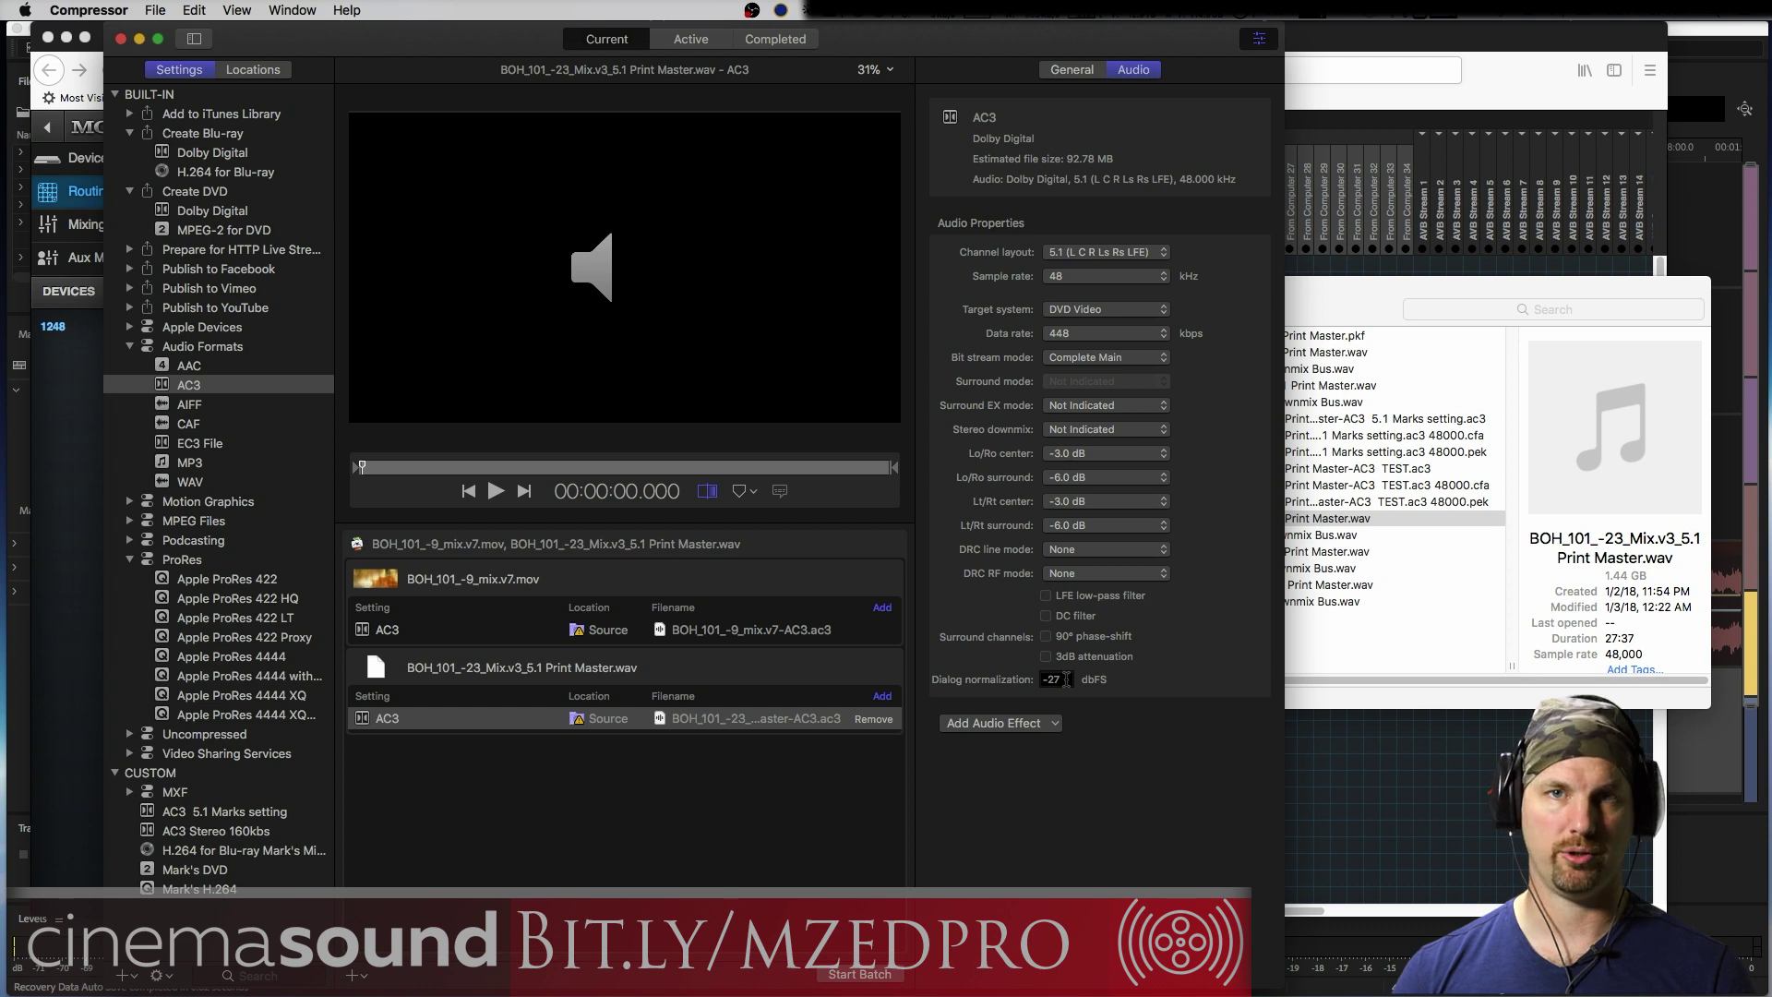
Enter -31 dBFS as the Print Master AC3 dialog normalization
{"action": "left_click", "coordinate": [1067, 680]}
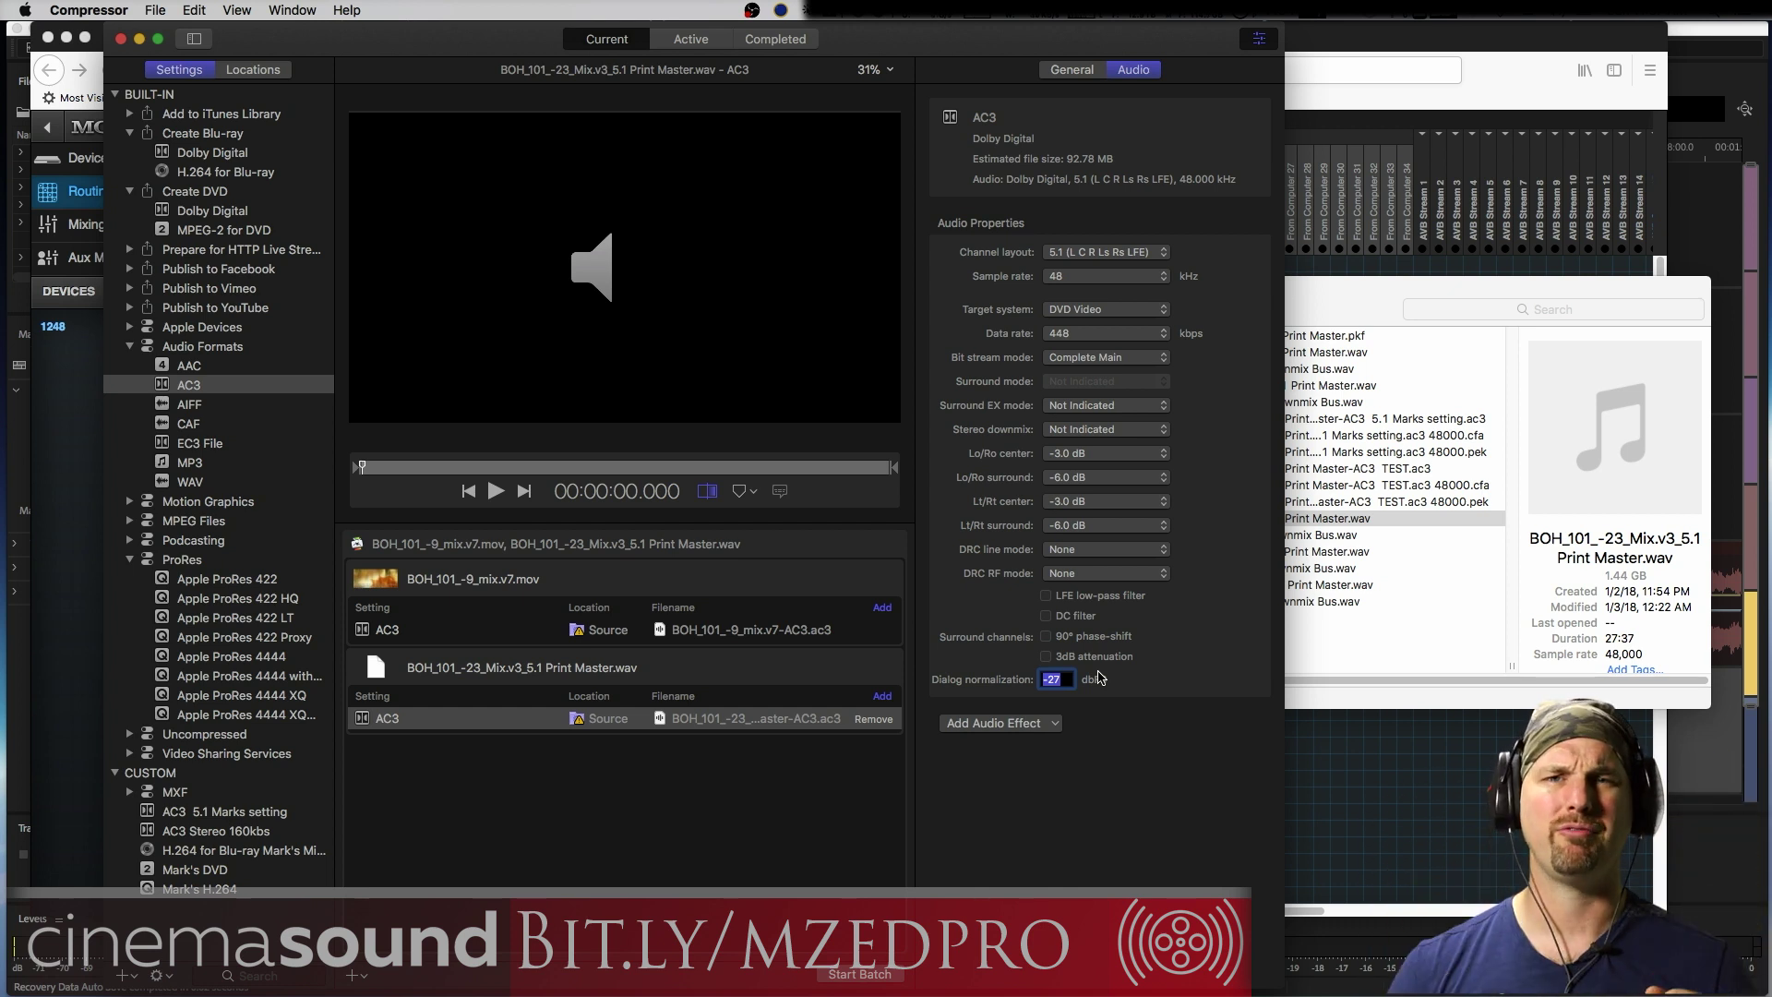
{"action": "type", "text": "-31"}
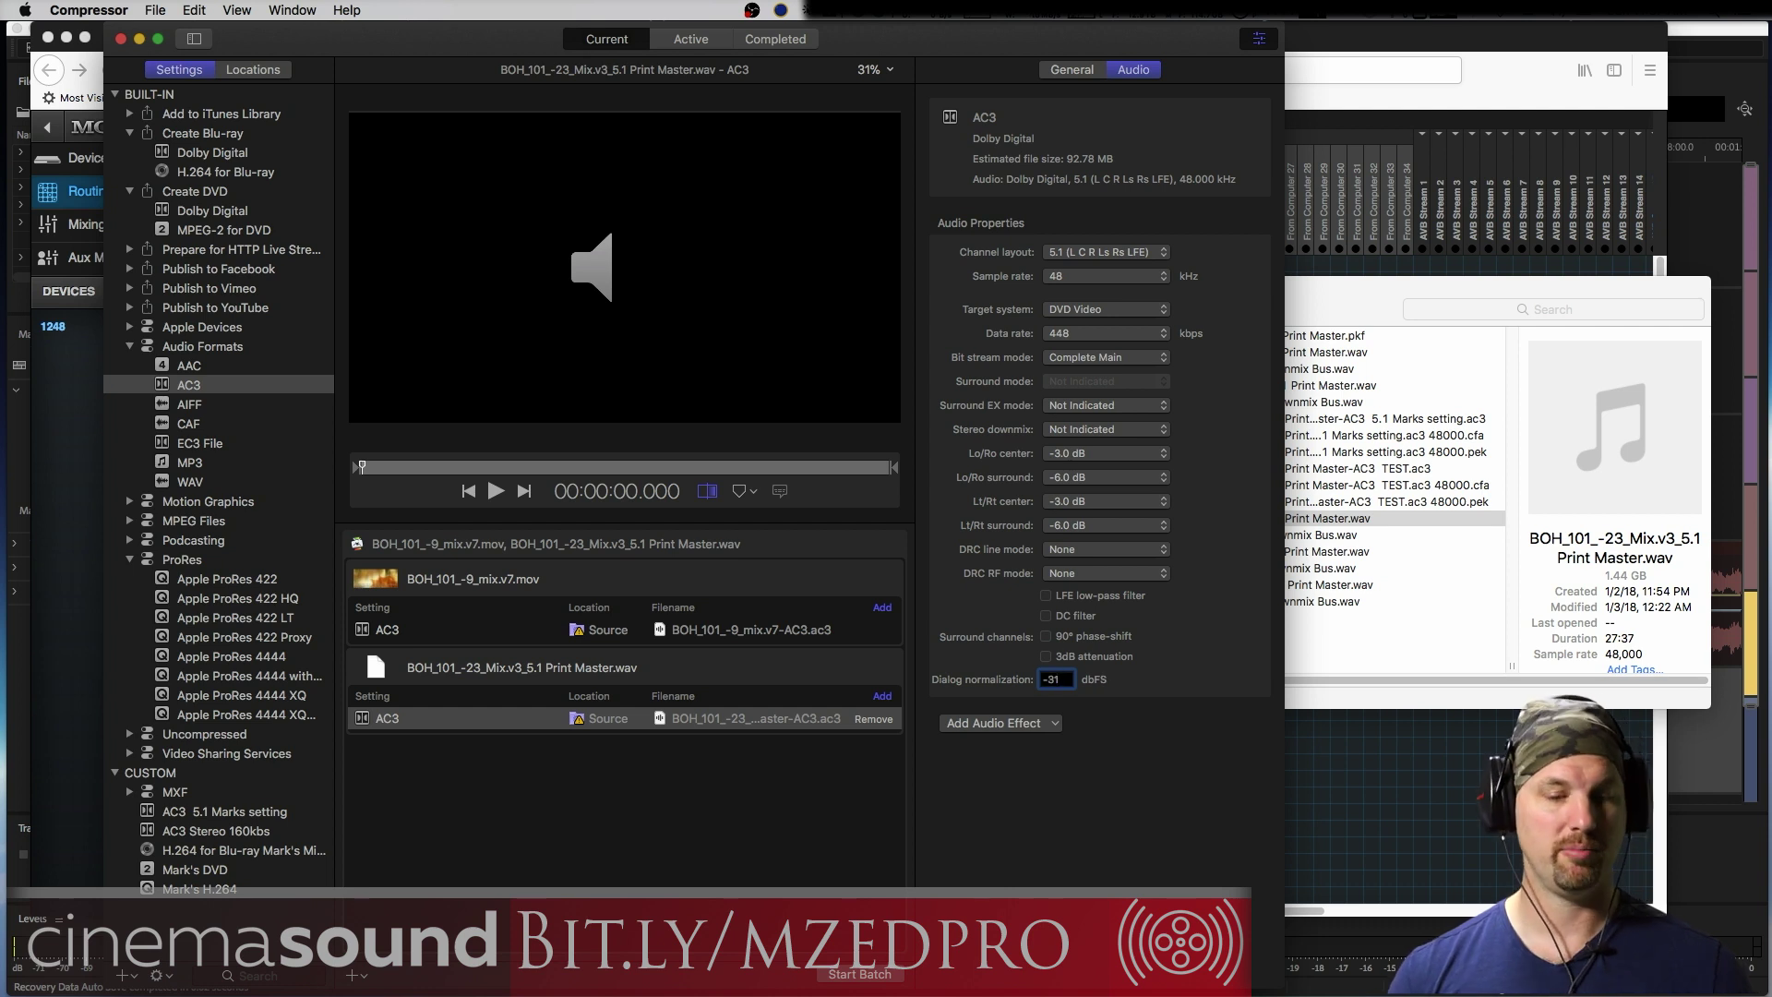
{"action": "key", "text": "Return"}
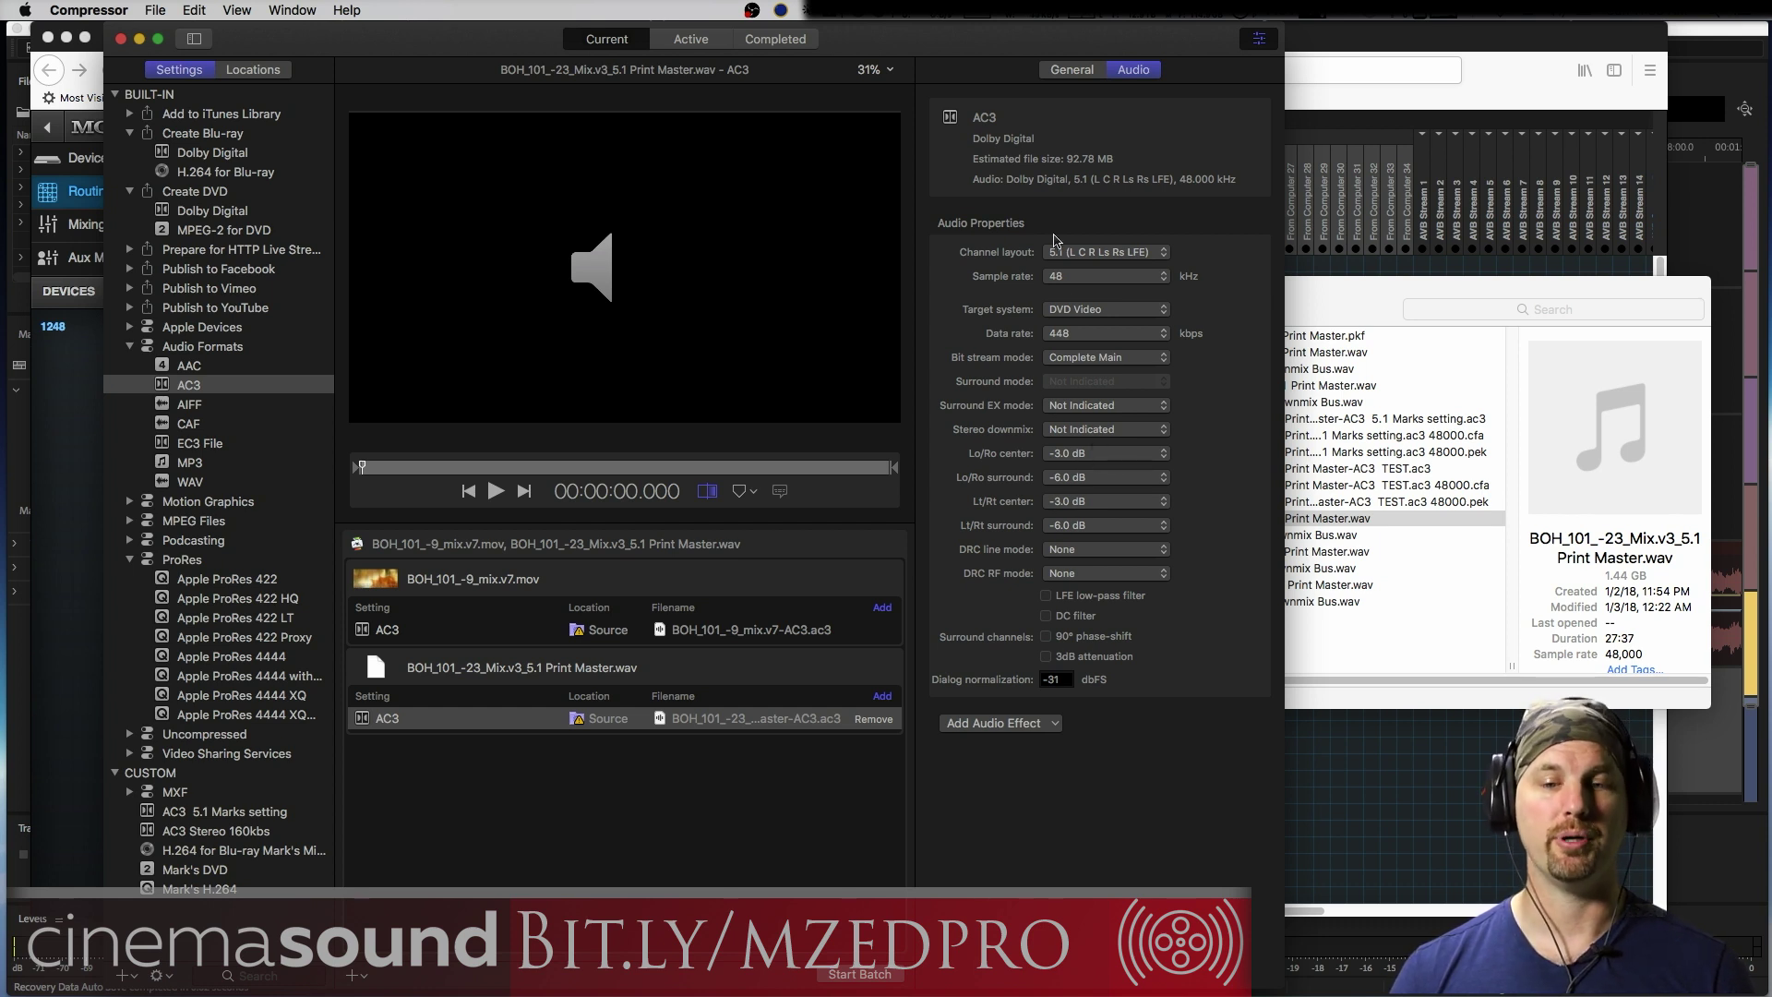
Select the BOH_101_-9_mix.v7.mov job's AC3 output and view its Audio settings
{"action": "left_click", "coordinate": [726, 582]}
{"action": "left_click", "coordinate": [753, 587]}
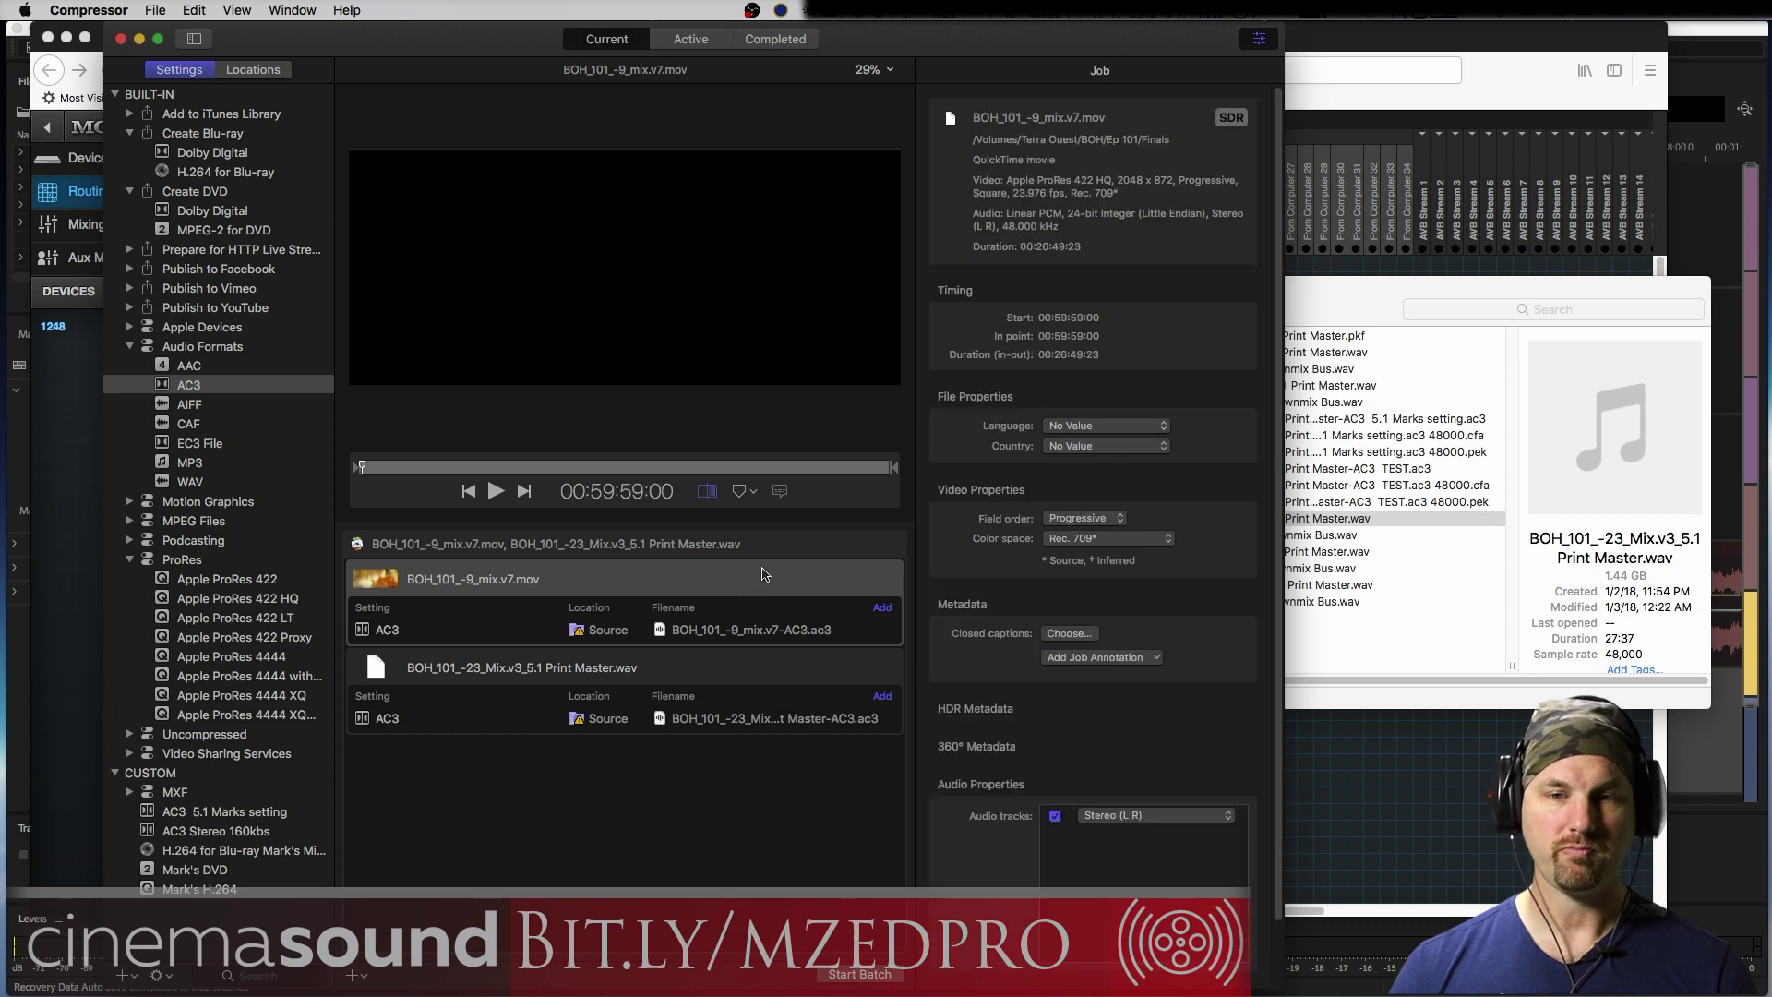
{"action": "left_click", "coordinate": [636, 552]}
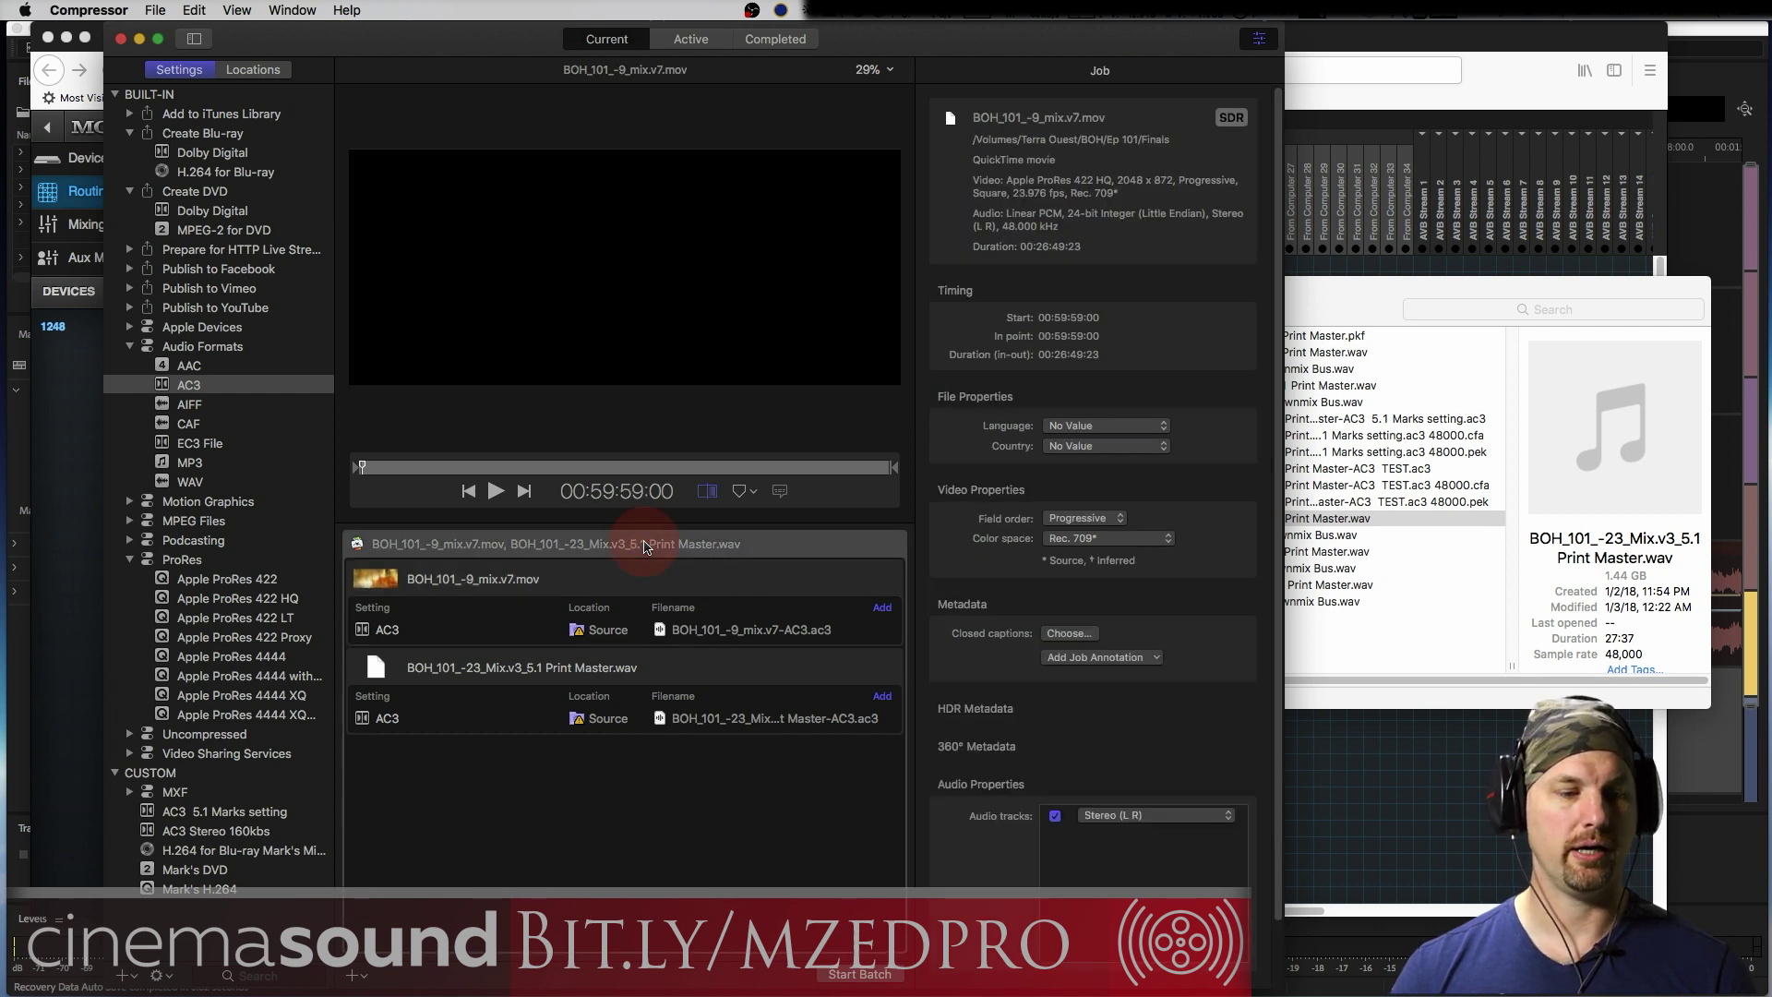
{"action": "left_click", "coordinate": [711, 582]}
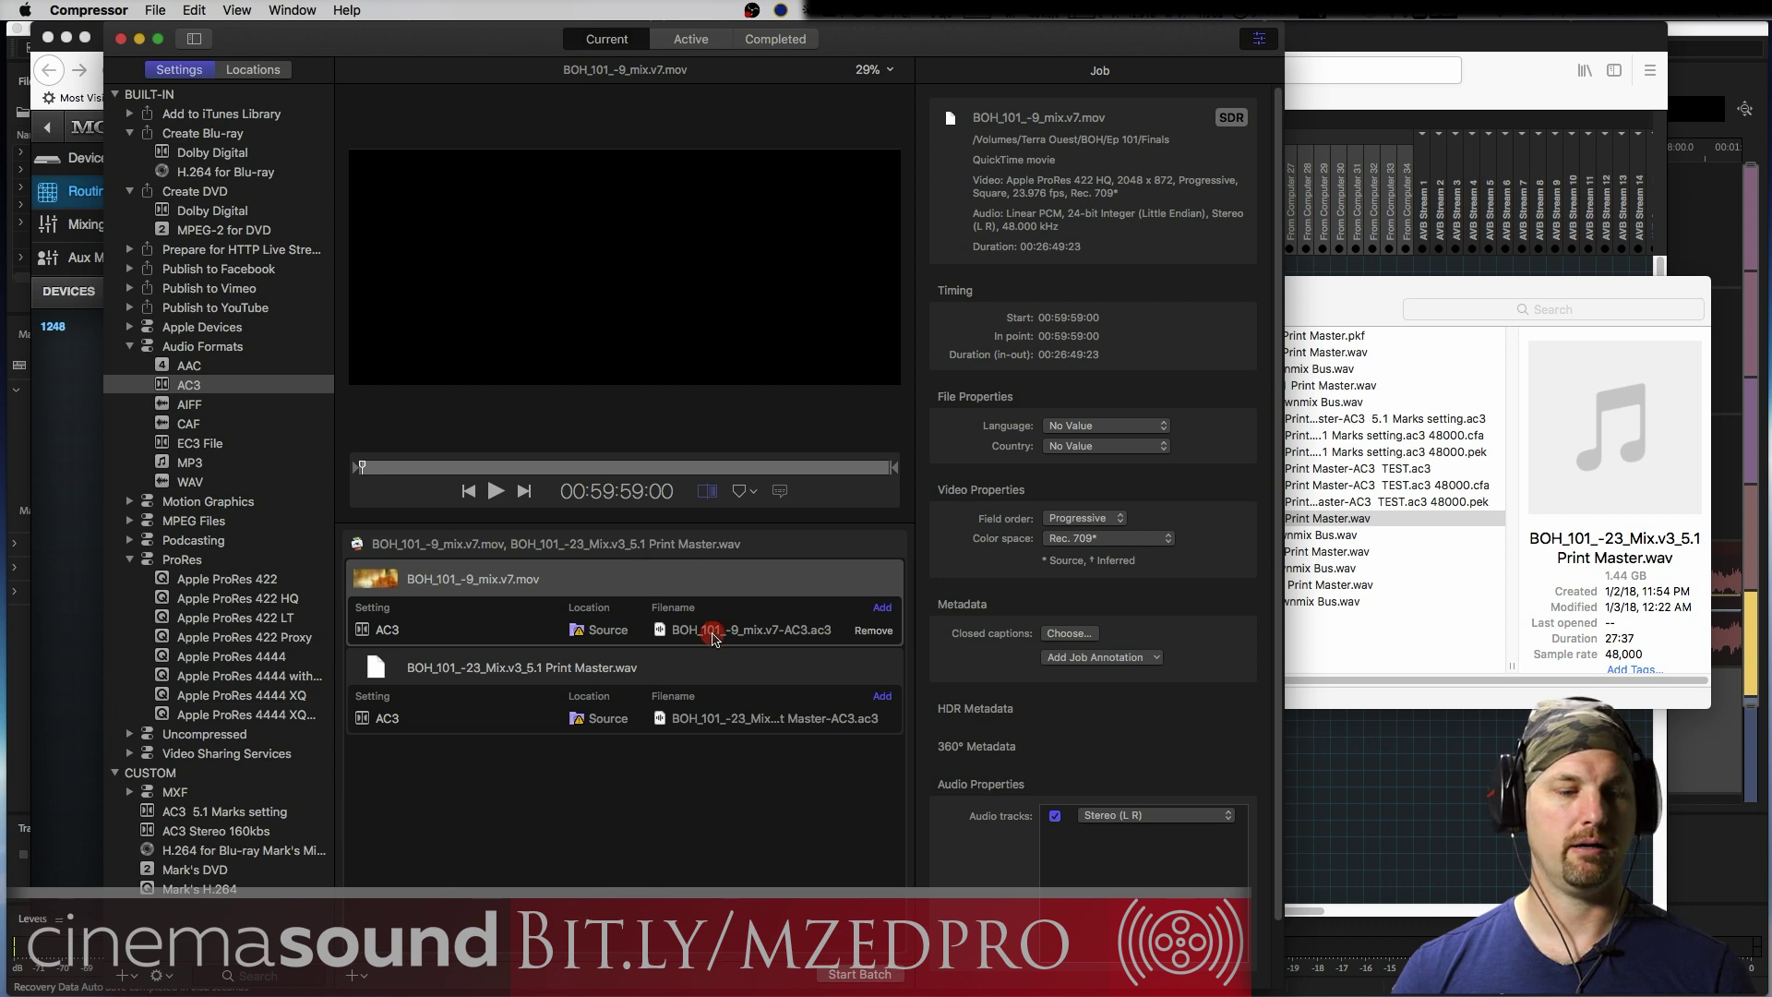
{"action": "left_click", "coordinate": [724, 632]}
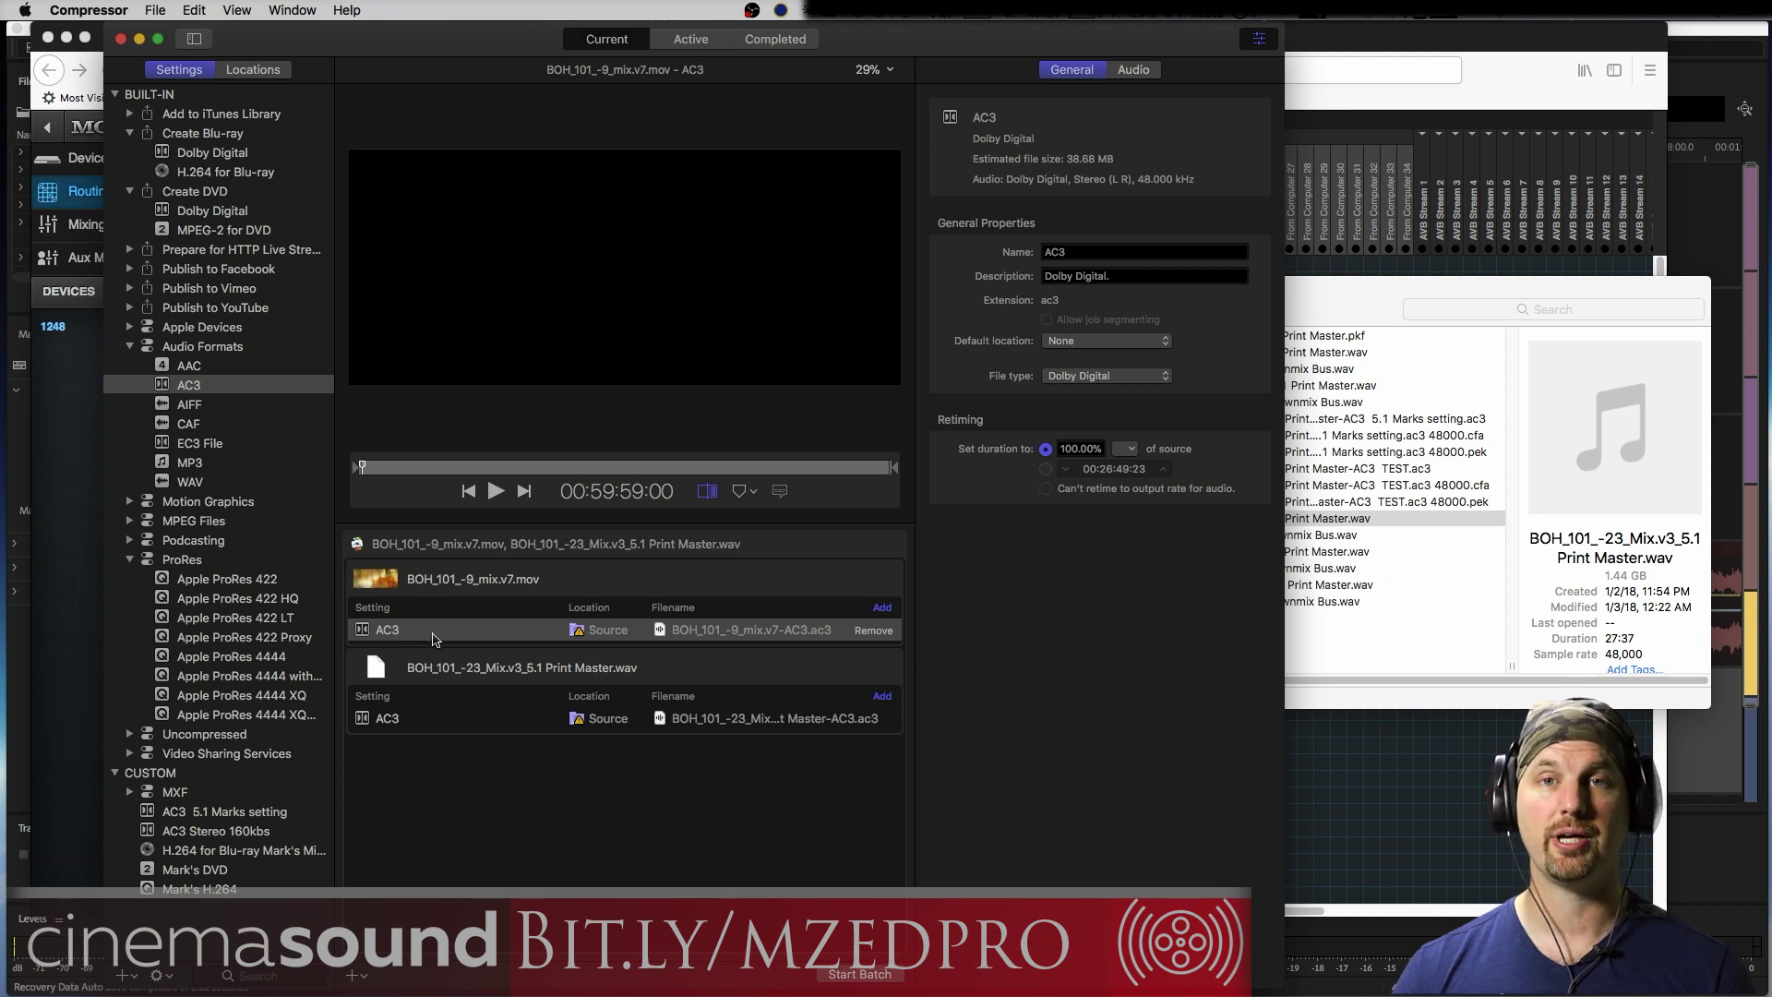
{"action": "left_click", "coordinate": [1128, 70]}
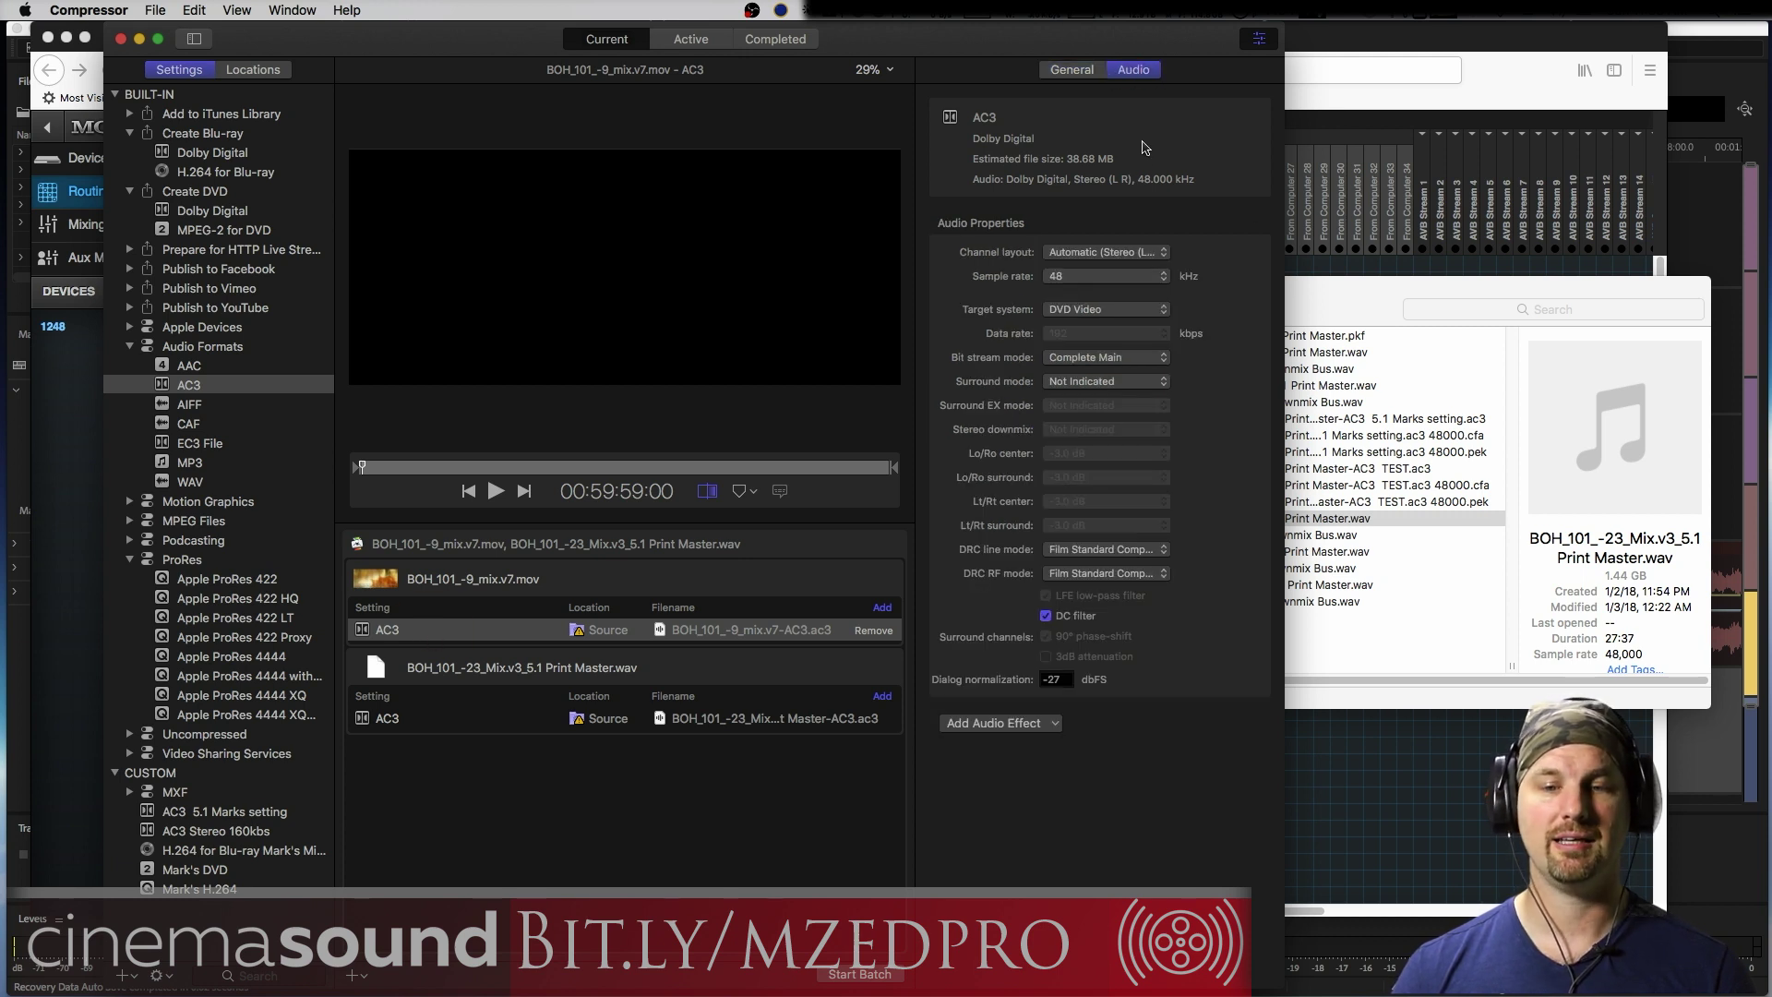
{"action": "left_click", "coordinate": [1073, 70]}
Drop the Apple ProRes 422 preset onto the .mov job, then reselect its AC3 output
{"action": "left_click_drag", "start_coordinate": [189, 385], "coordinate": [472, 590]}
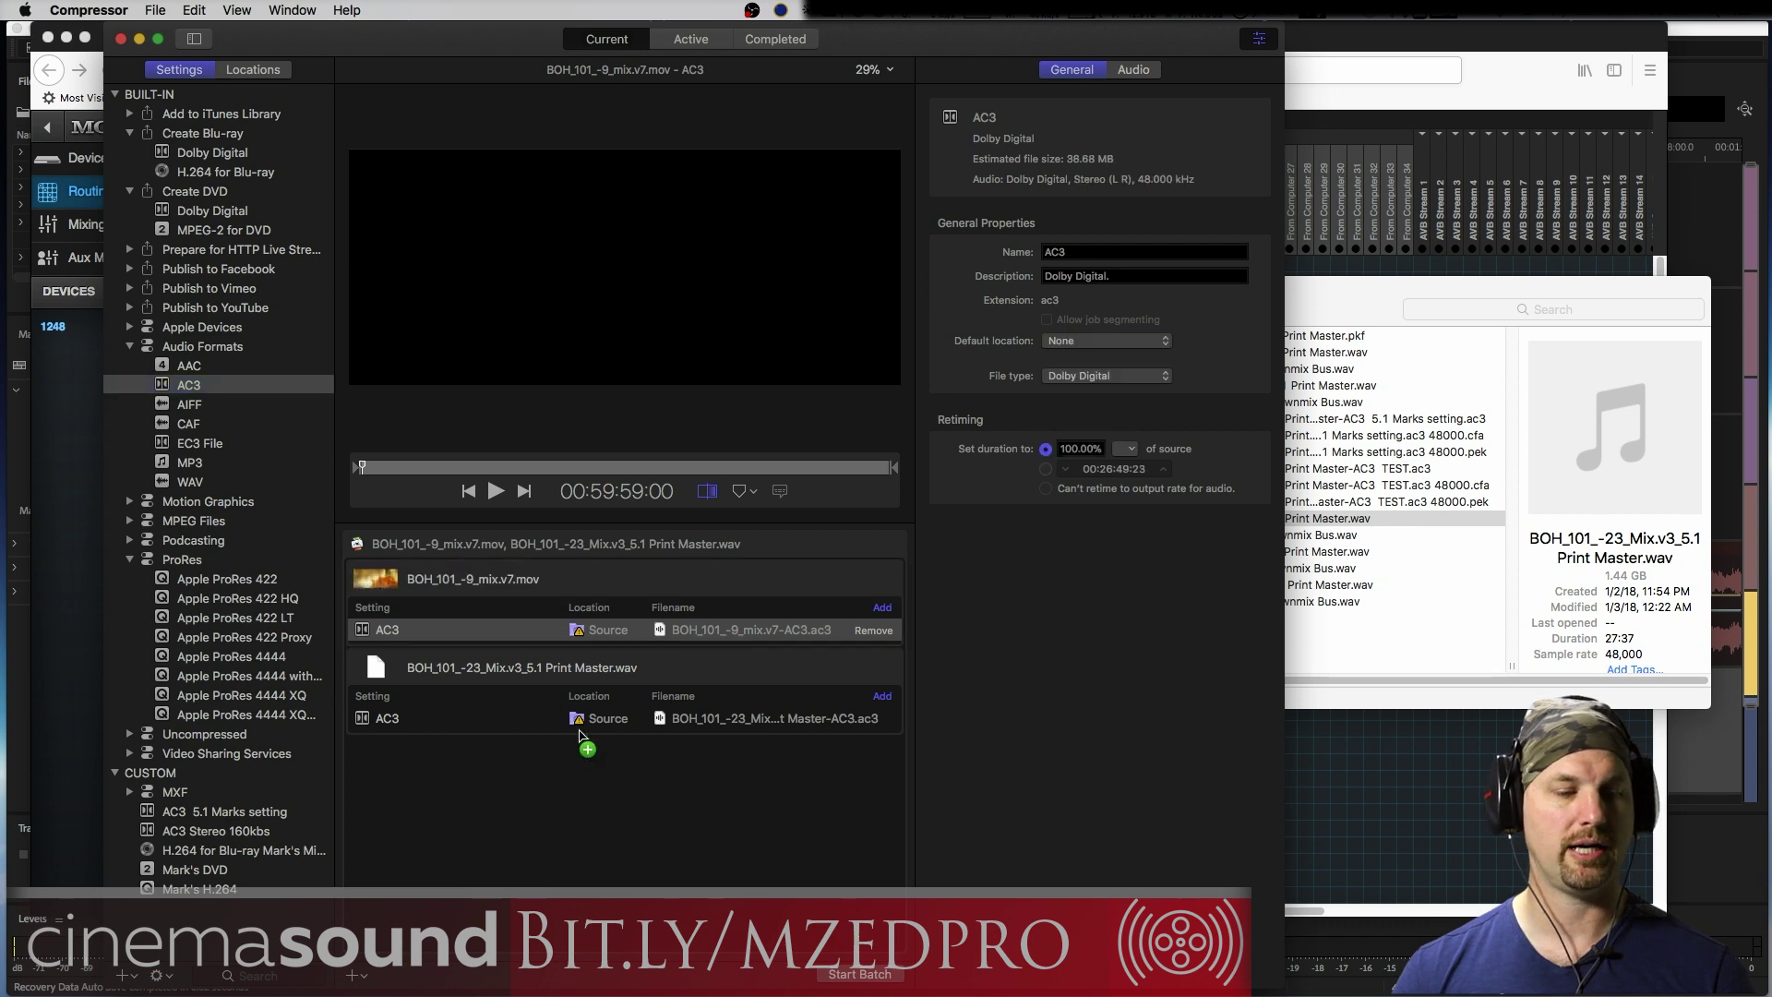
{"action": "left_click", "coordinate": [443, 632]}
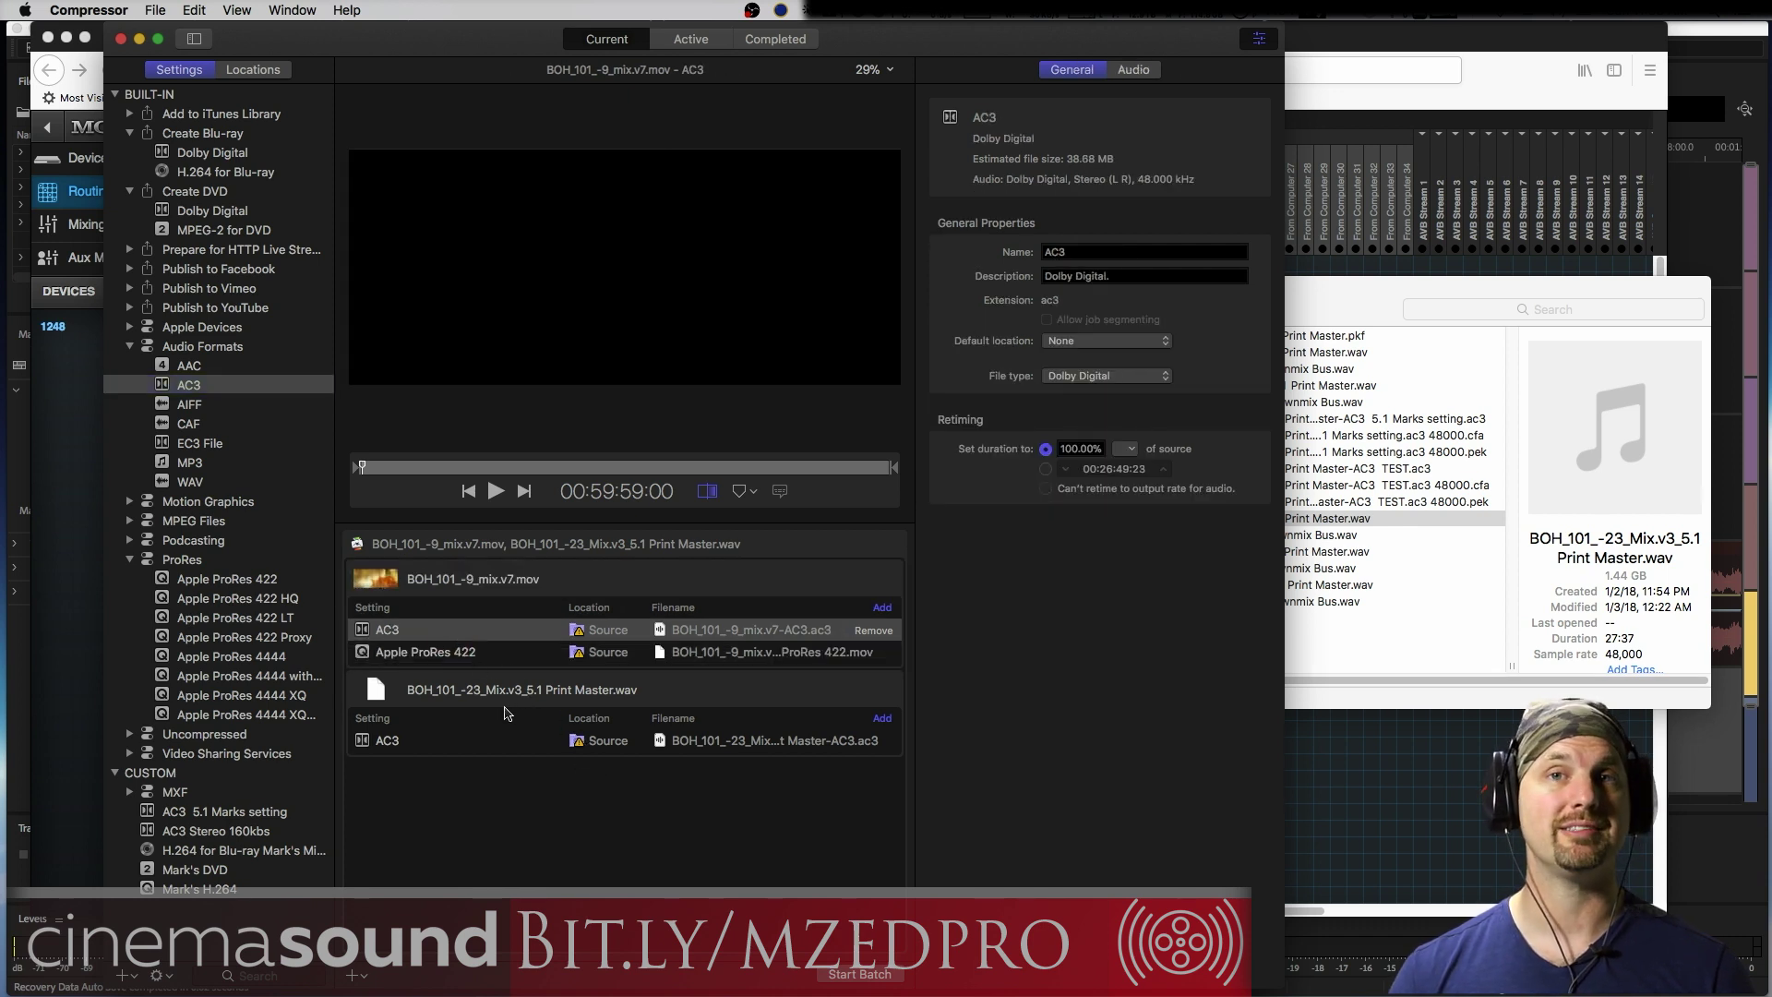